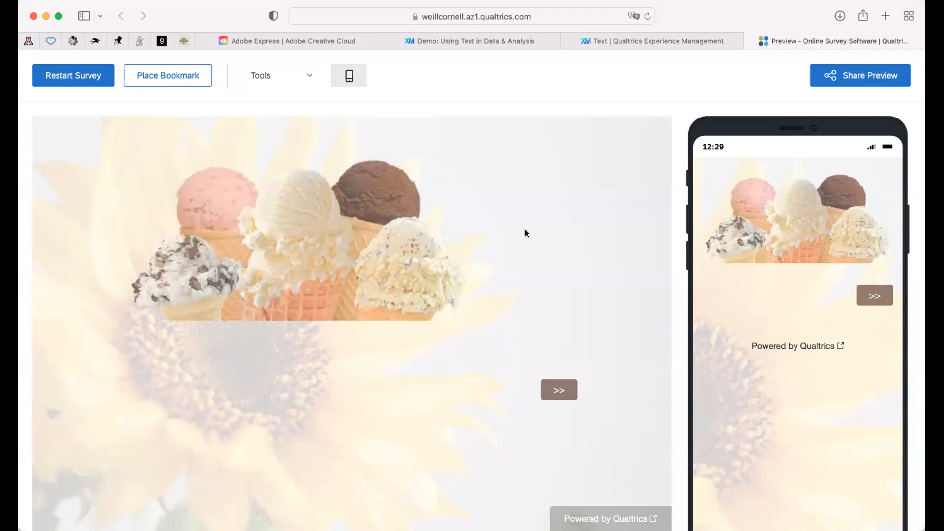
# Page through the ice cream survey preview up to the question about what would most improve Sunny's Ice Cream Parlor
pyautogui.click(559, 388)
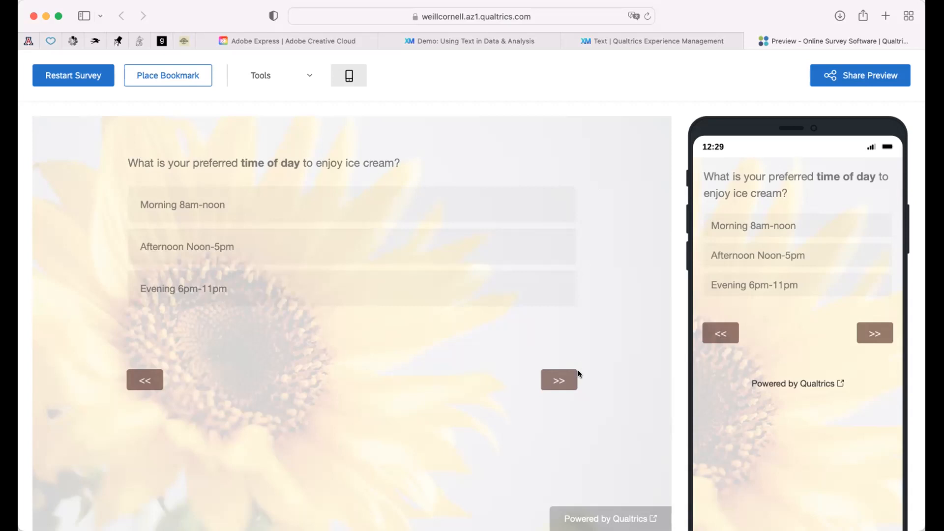
pyautogui.click(559, 379)
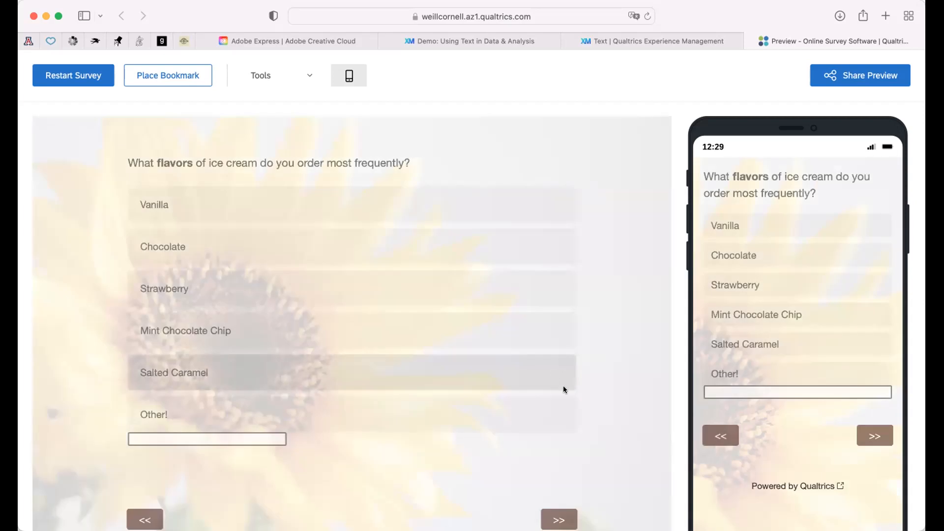
pyautogui.scroll(-2, 562, 386)
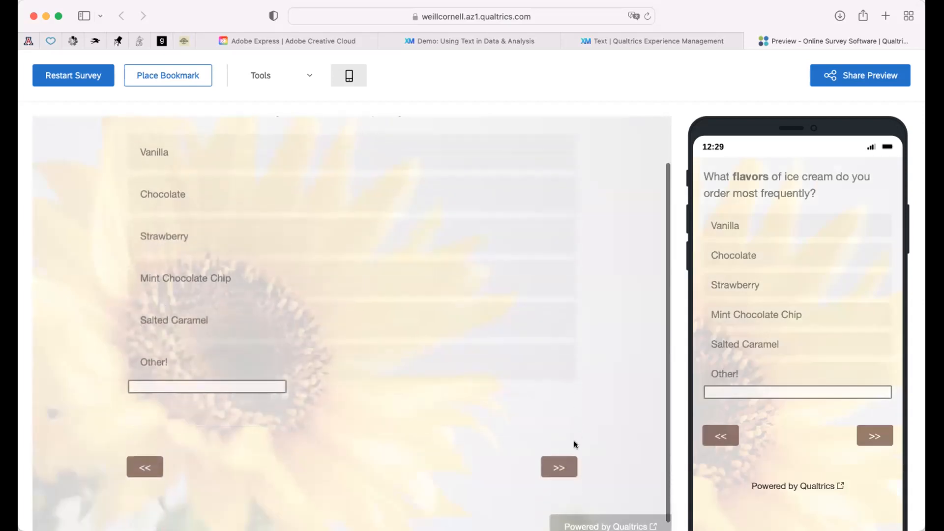
pyautogui.click(551, 466)
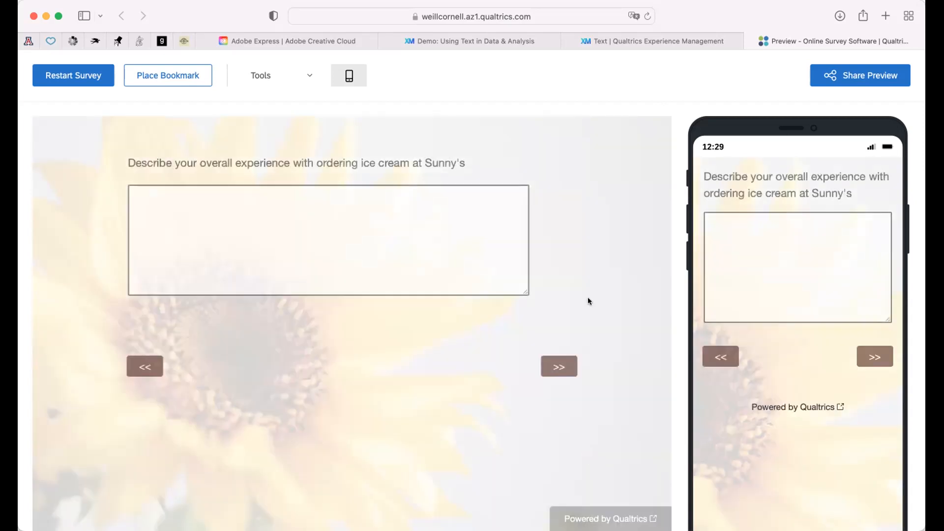
pyautogui.click(559, 366)
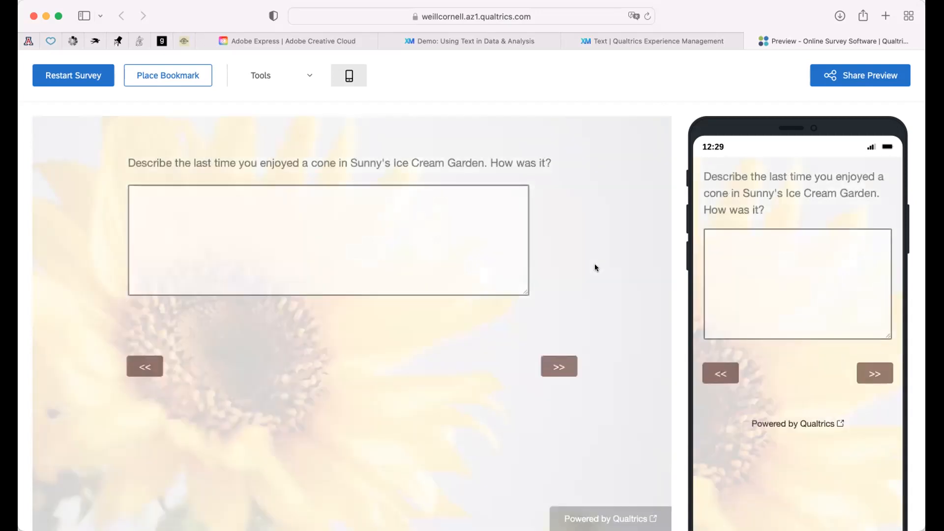
pyautogui.click(559, 366)
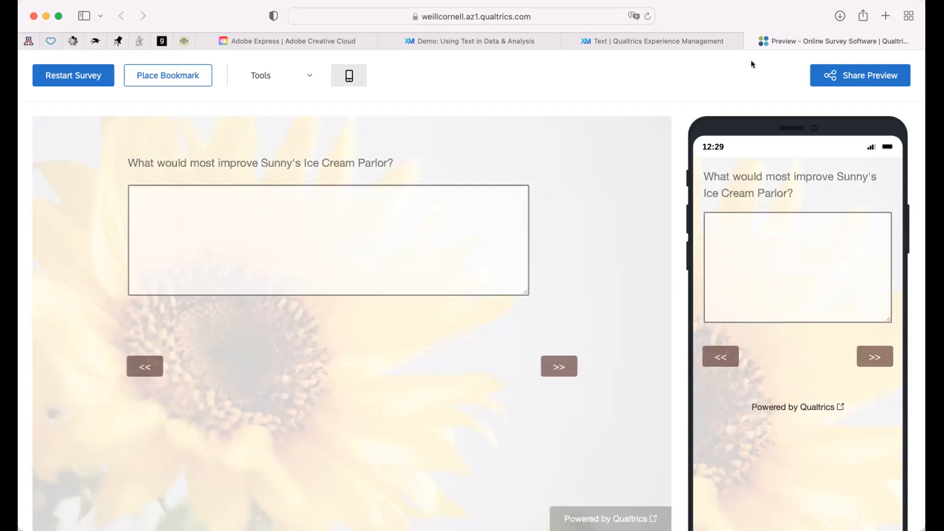
# Return to the Text iQ page and look over the Q4 comments, sentiment legend, topics and available text fields
pyautogui.click(701, 40)
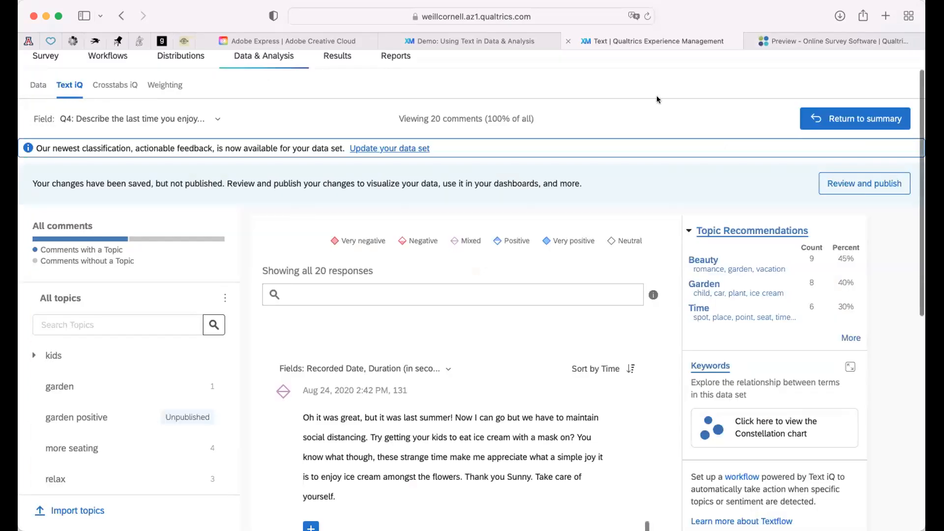
pyautogui.scroll(1, 638, 125)
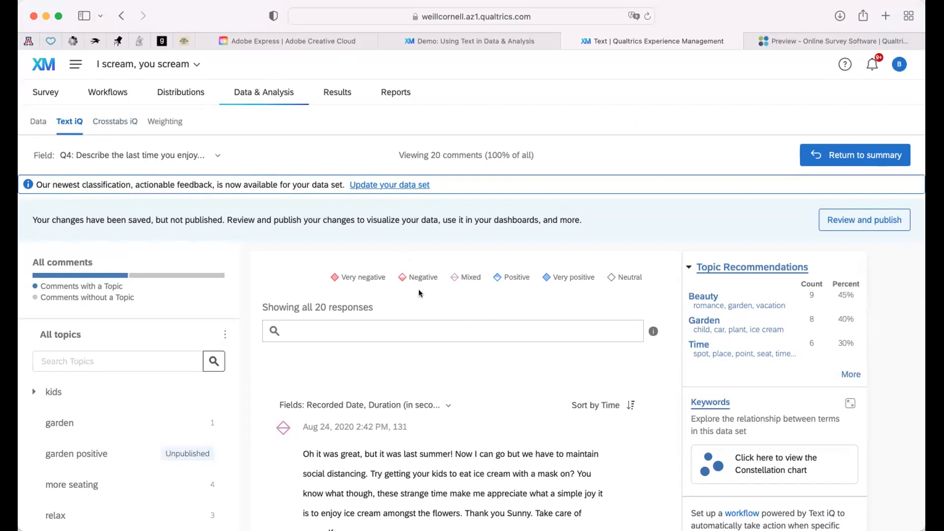
pyautogui.scroll(-1, 507, 305)
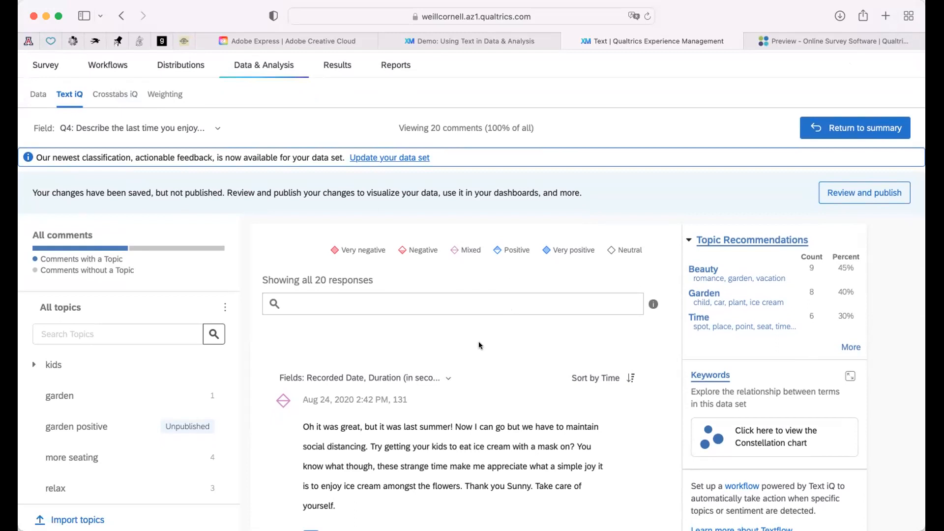
pyautogui.scroll(-1, 479, 347)
pyautogui.scroll(-2, 480, 347)
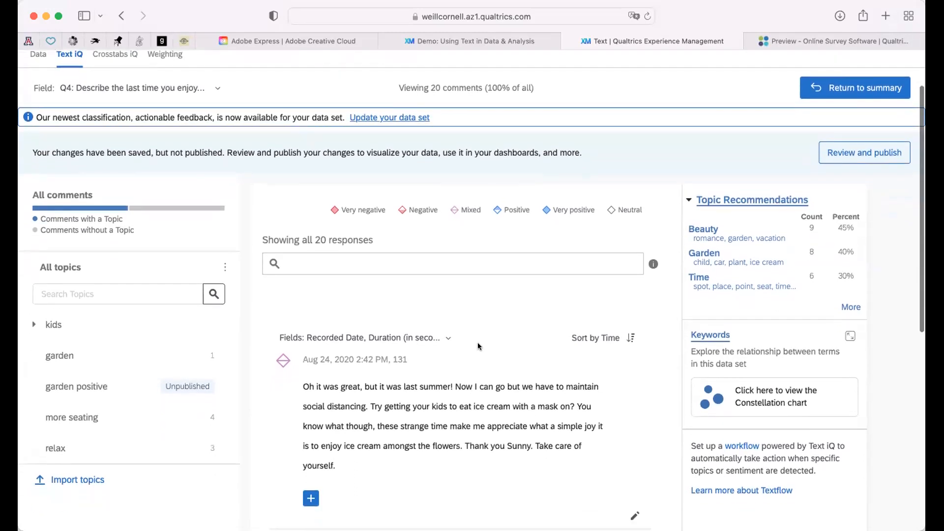
pyautogui.scroll(2, 154, 232)
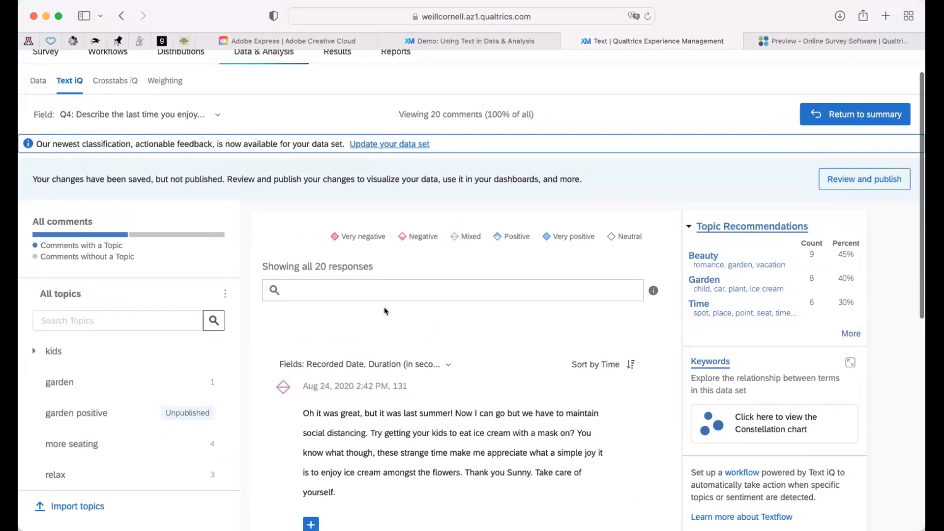
pyautogui.click(371, 291)
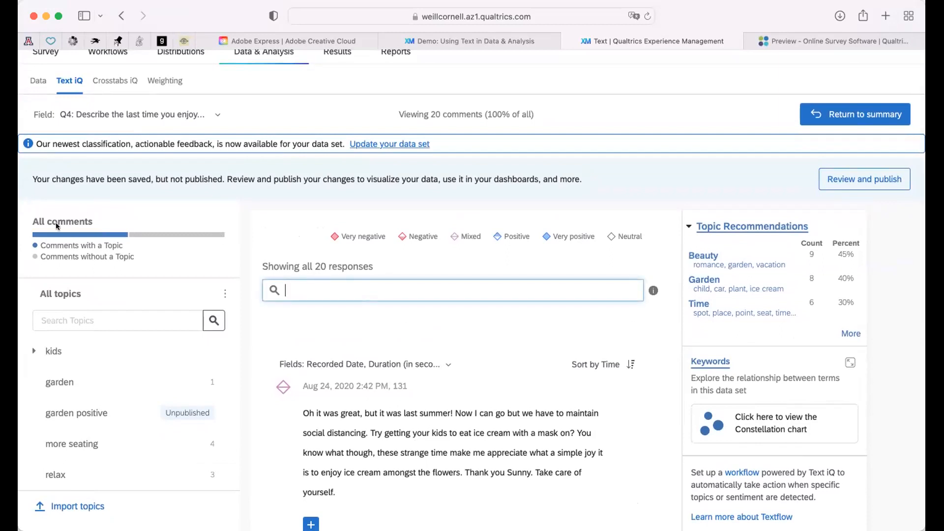
pyautogui.moveTo(125, 240)
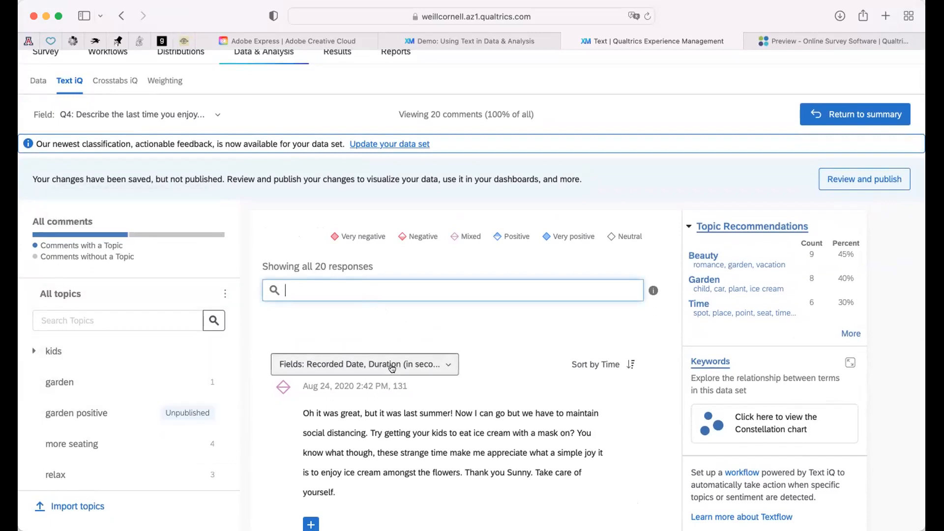
pyautogui.scroll(-1, 547, 334)
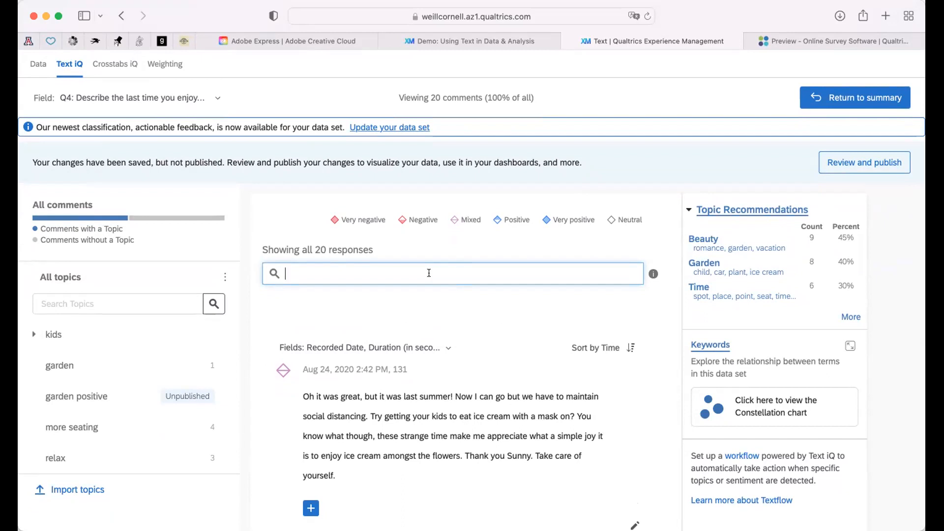
pyautogui.scroll(3, 344, 257)
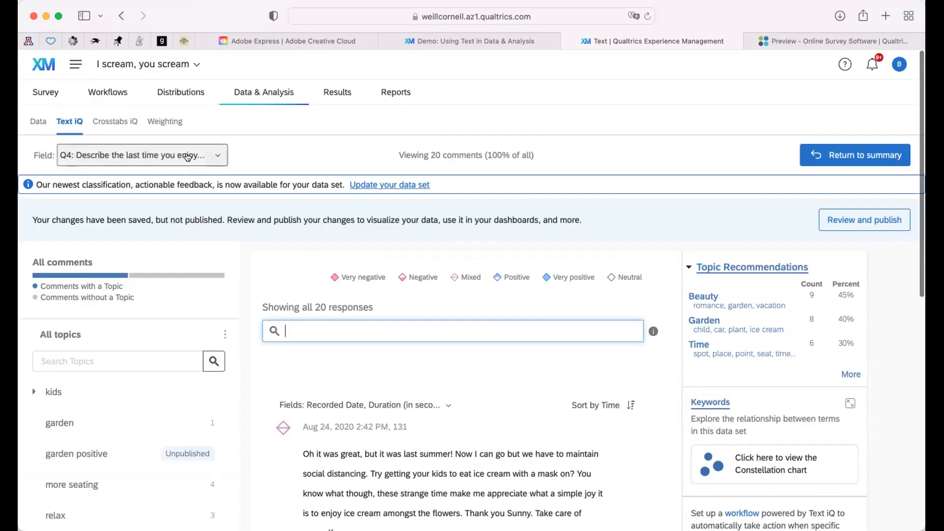
pyautogui.click(203, 157)
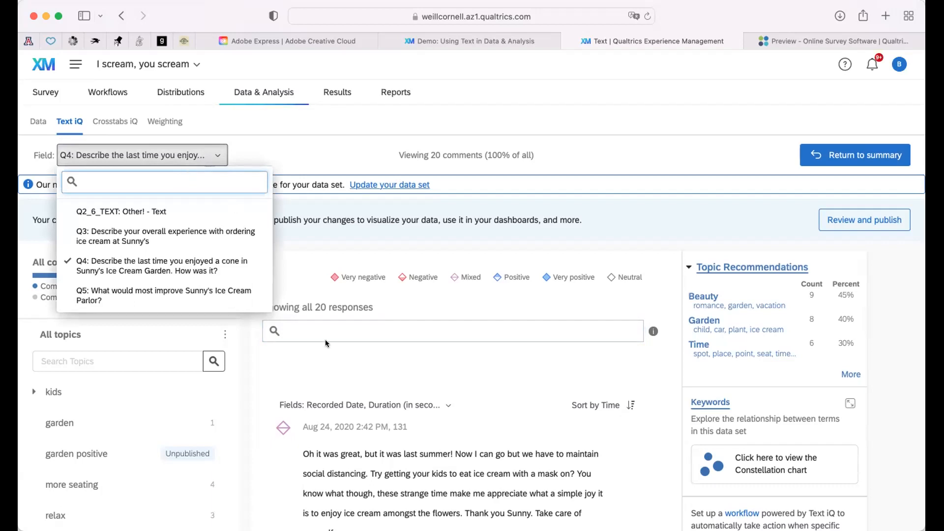
# Search the Q4 comments for "garden"
pyautogui.click(310, 329)
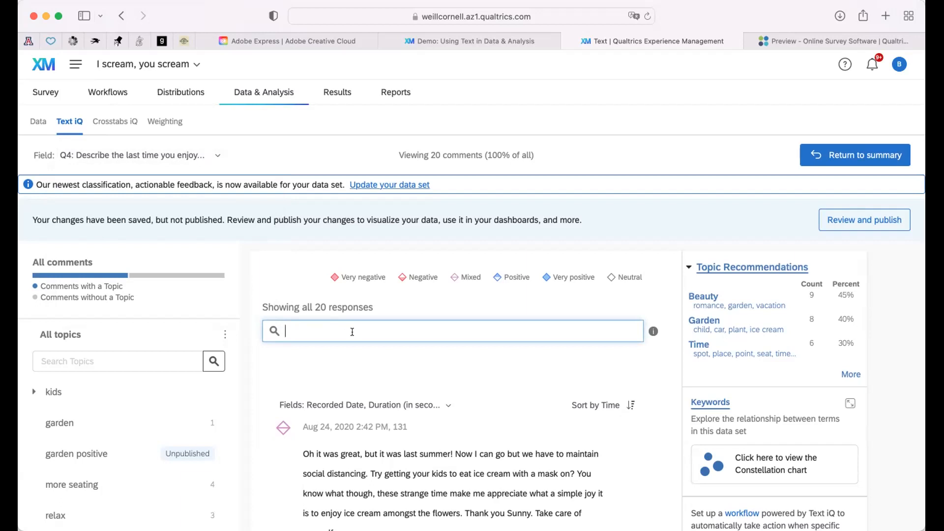
pyautogui.write('garden')
pyautogui.press('Return')
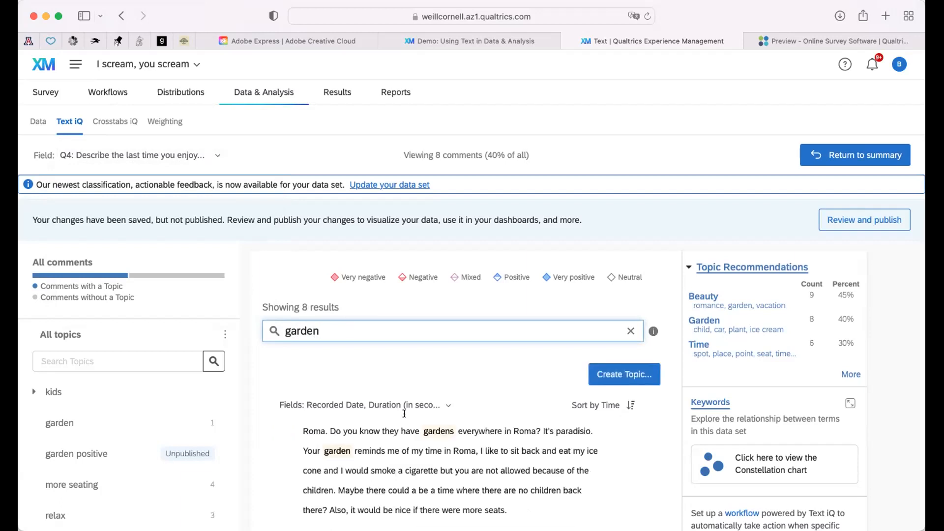
# Add the "garden" topic to the May 15, 2017 7:01 PM comment about the vacation to Roma
pyautogui.scroll(-2, 428, 445)
pyautogui.scroll(-6, 428, 445)
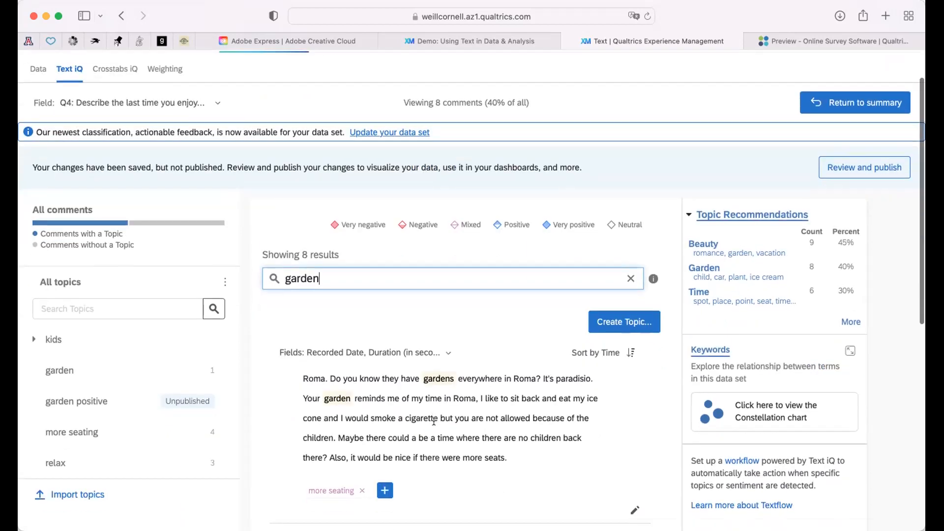
pyautogui.scroll(-3, 416, 373)
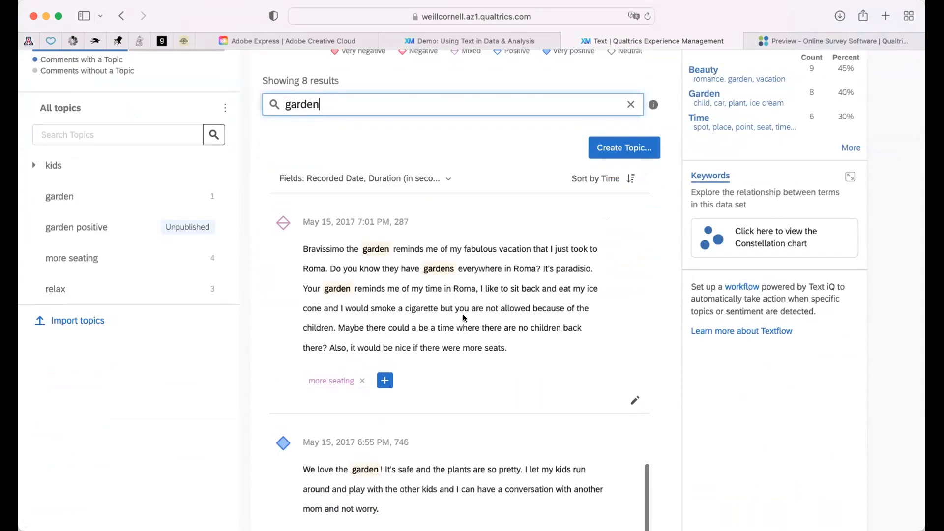
pyautogui.scroll(-1, 470, 325)
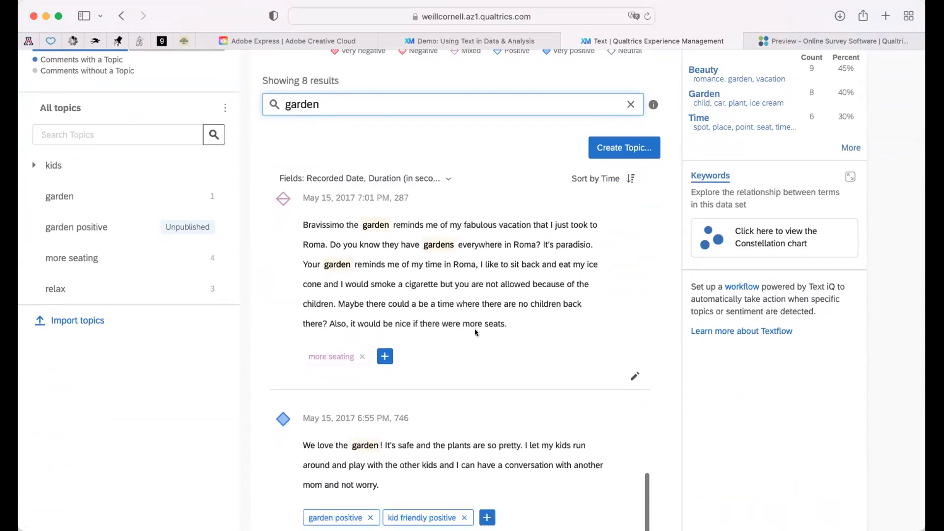
pyautogui.scroll(-1, 475, 333)
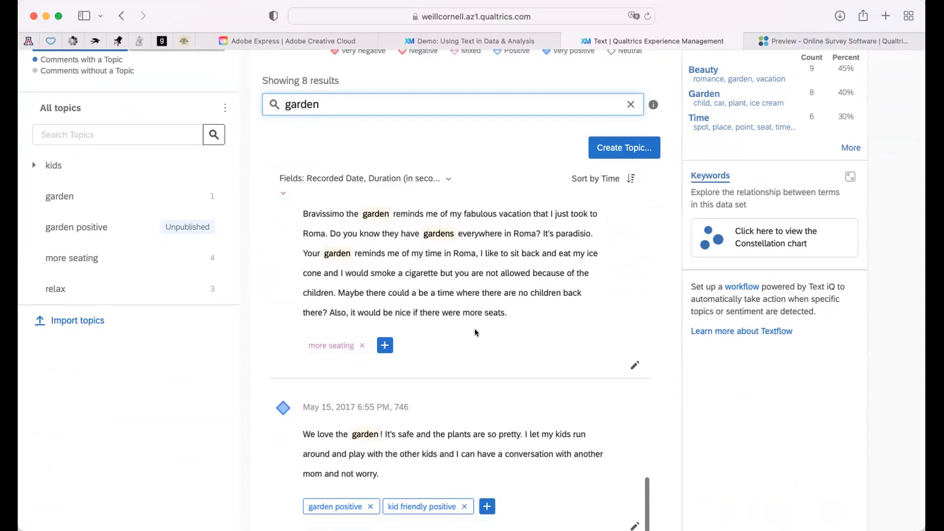
pyautogui.scroll(-1, 475, 332)
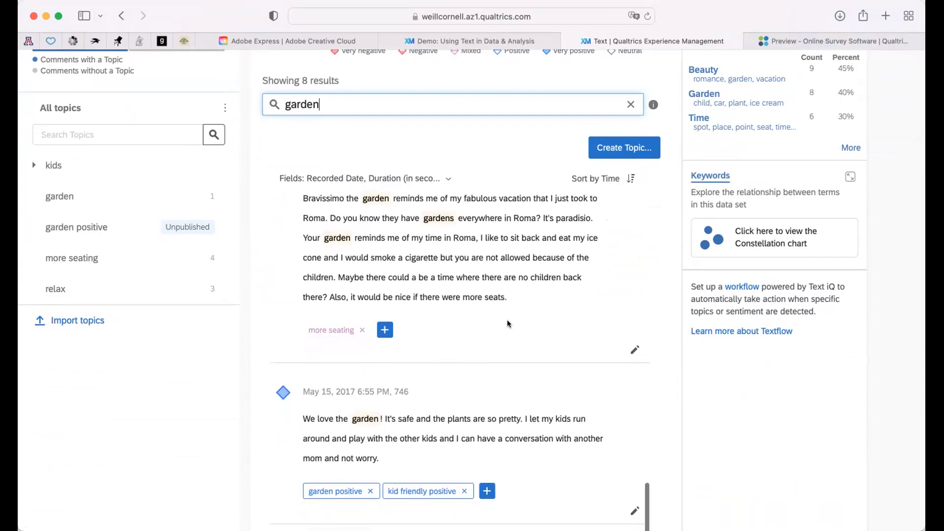
pyautogui.scroll(2, 492, 323)
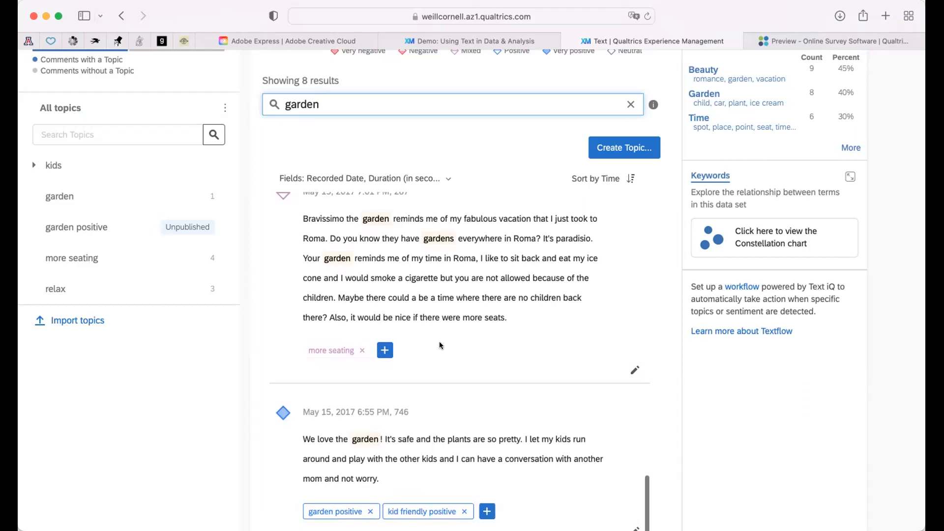
pyautogui.scroll(2, 440, 345)
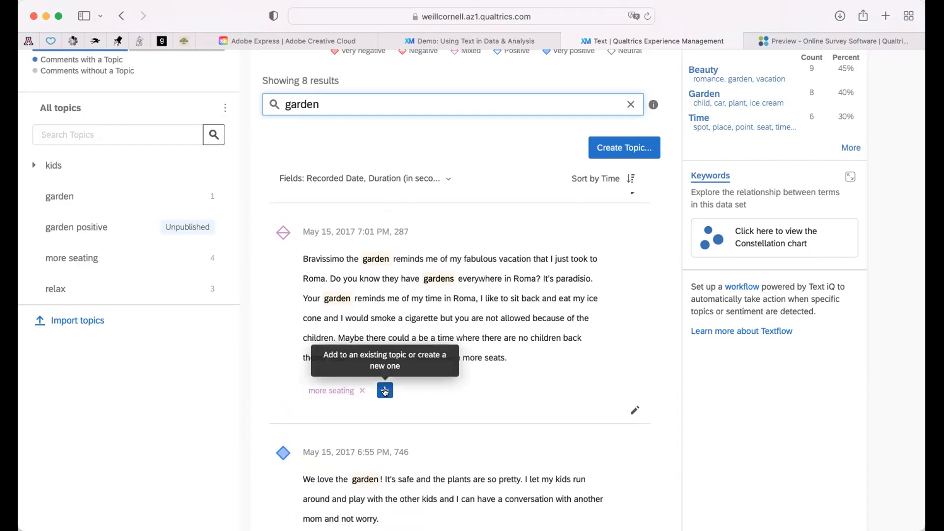
pyautogui.click(386, 392)
pyautogui.write('garden')
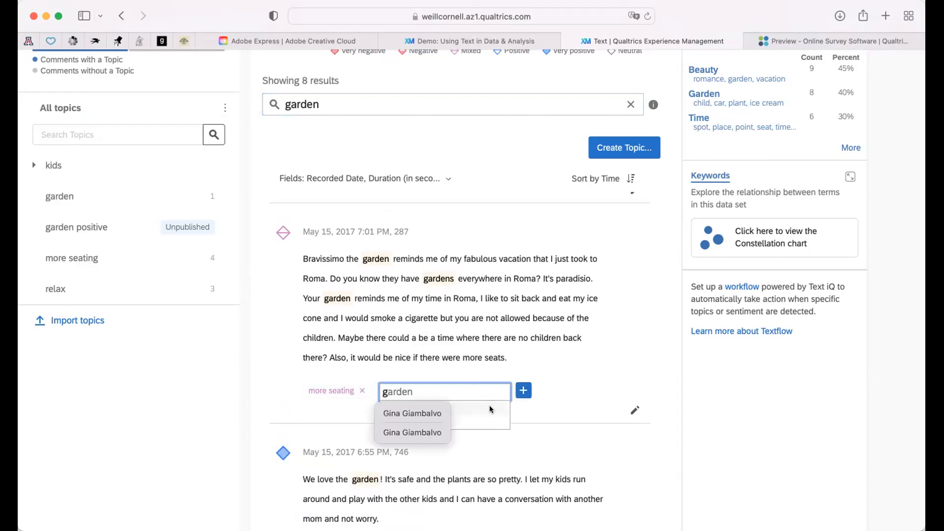
pyautogui.press('Return')
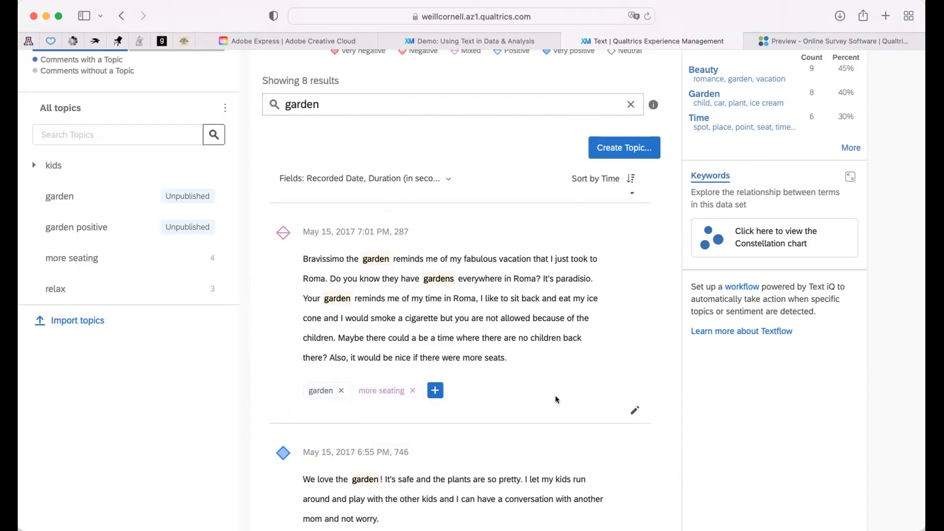
# Check the topics on the other garden comments and narrow the comment search to "garden AND roses"
pyautogui.scroll(-2, 556, 400)
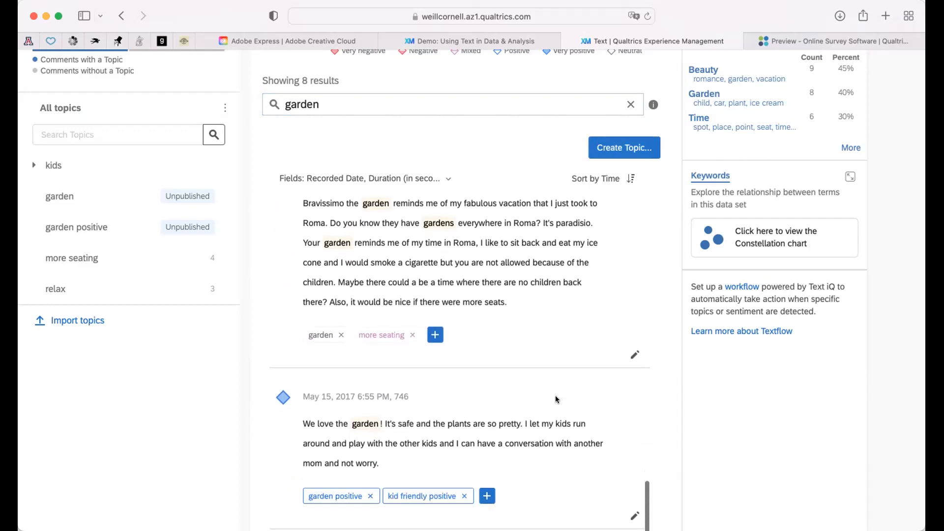
pyautogui.scroll(-3, 551, 421)
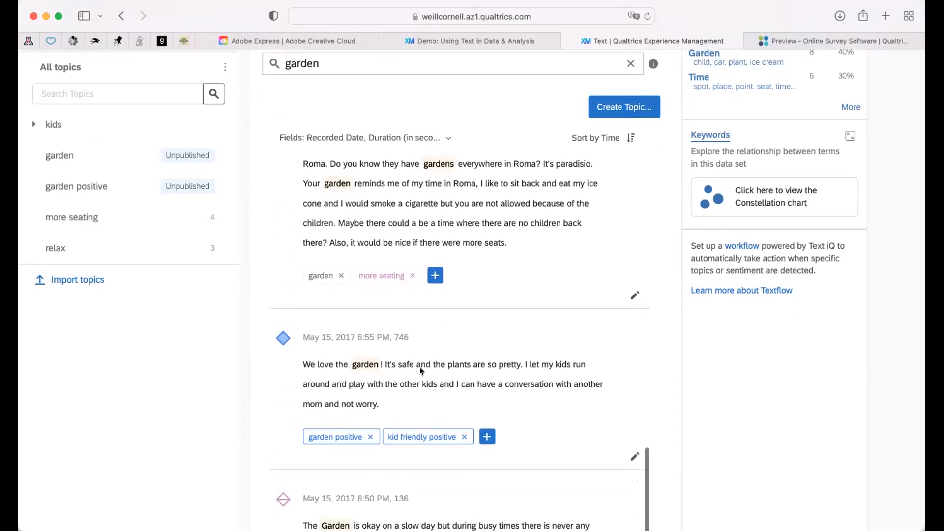
pyautogui.scroll(-3, 514, 334)
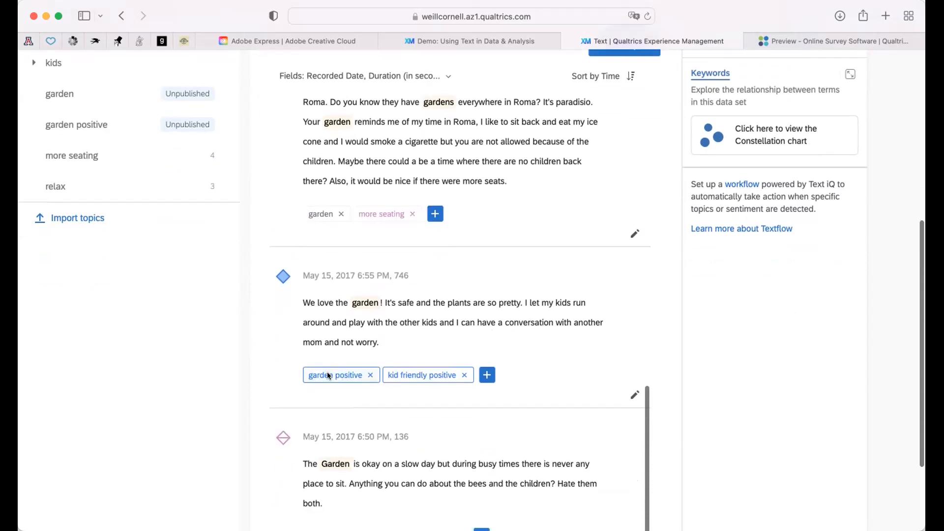
pyautogui.scroll(-3, 516, 362)
pyautogui.scroll(10, 516, 362)
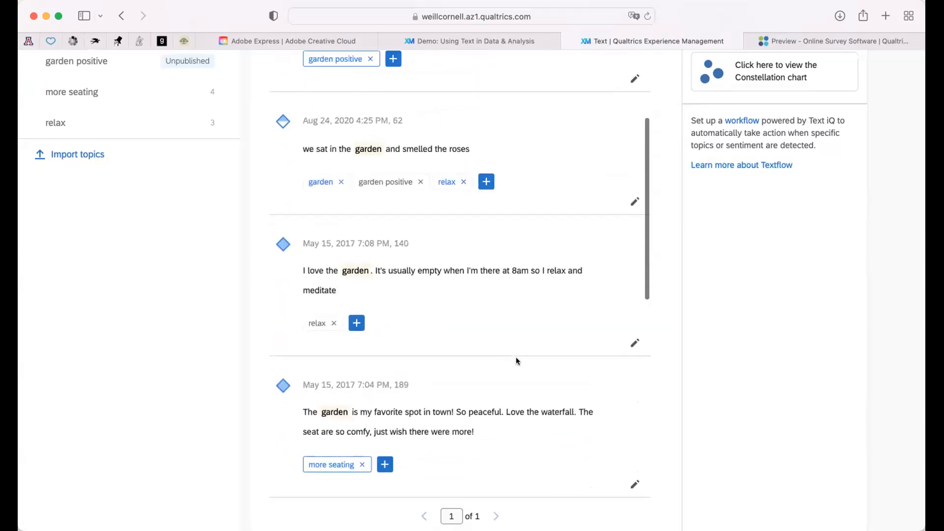
pyautogui.scroll(10, 517, 362)
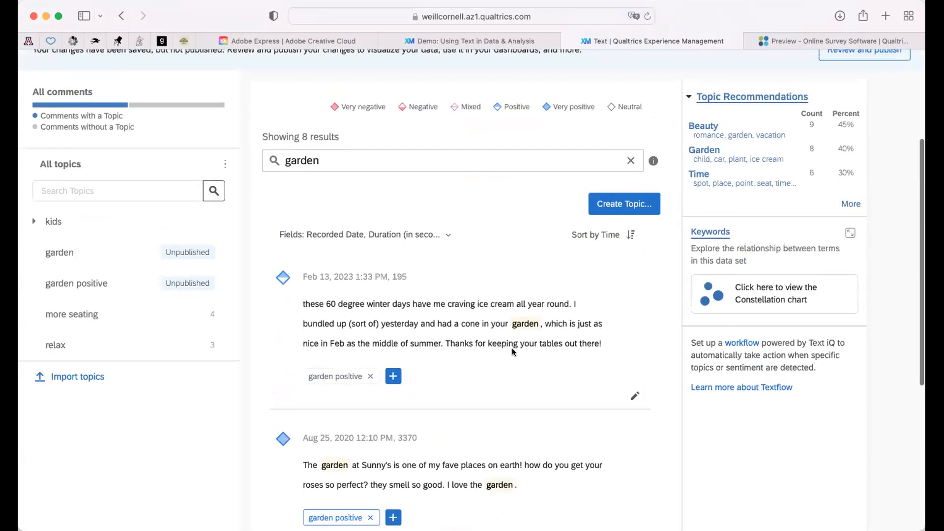
pyautogui.click(304, 160)
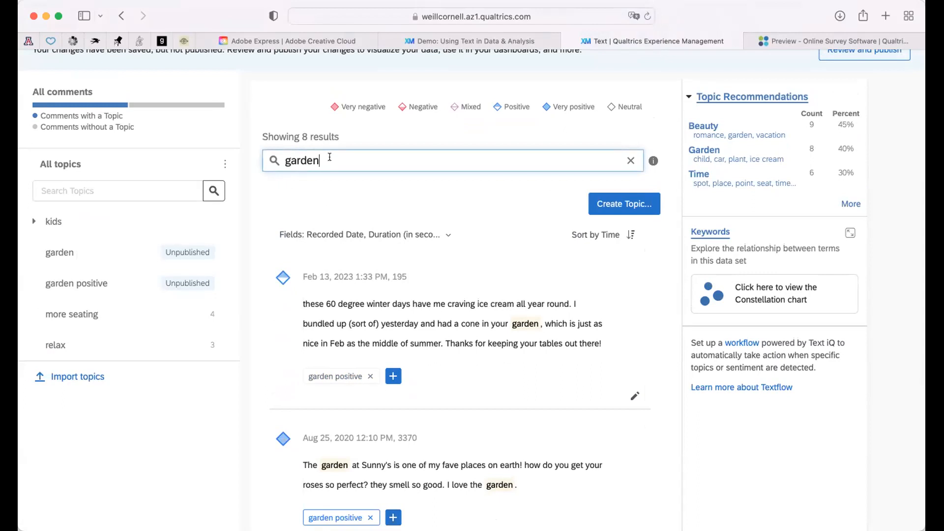
pyautogui.write('AND roses')
pyautogui.scroll(-1, 420, 314)
pyautogui.scroll(2, 419, 315)
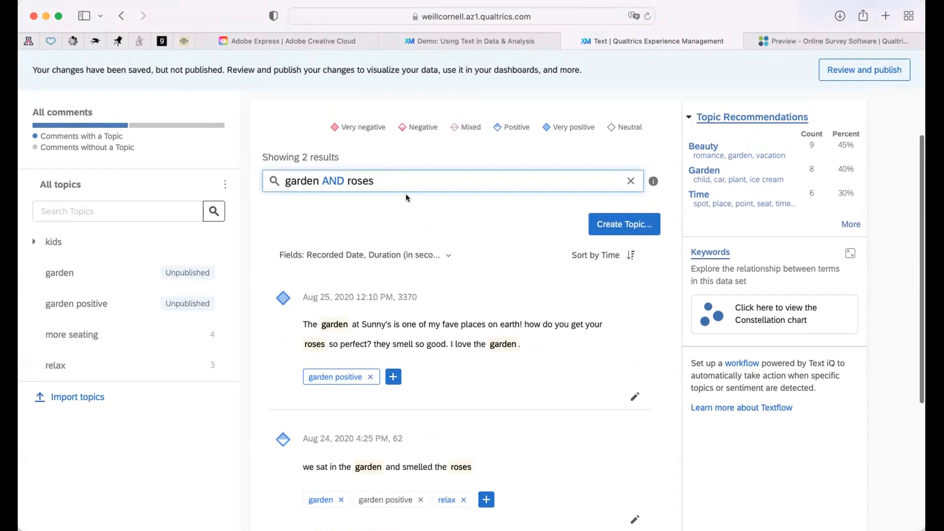
pyautogui.scroll(1, 407, 198)
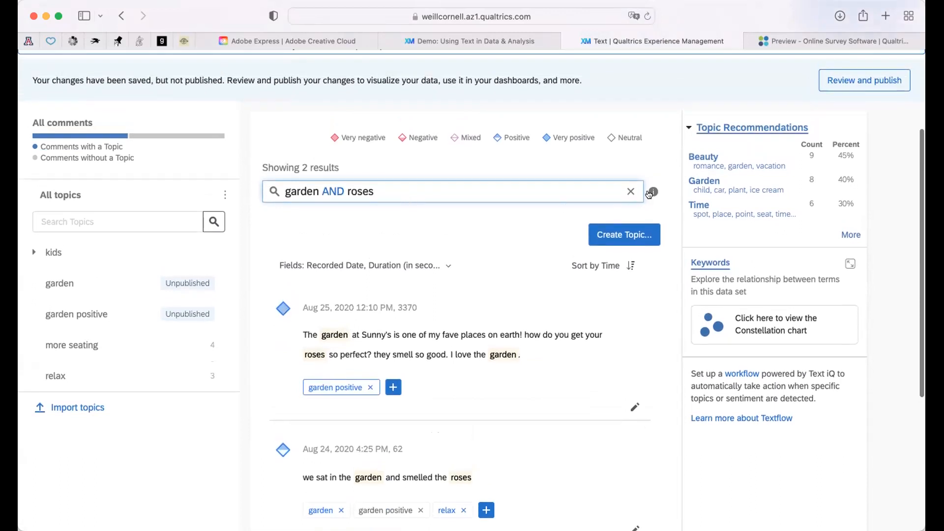
# Read the help on topic queries, covering the example queries and the operators for narrowing and broadening results
pyautogui.click(652, 192)
pyautogui.scroll(-1, 517, 255)
pyautogui.scroll(1, 523, 251)
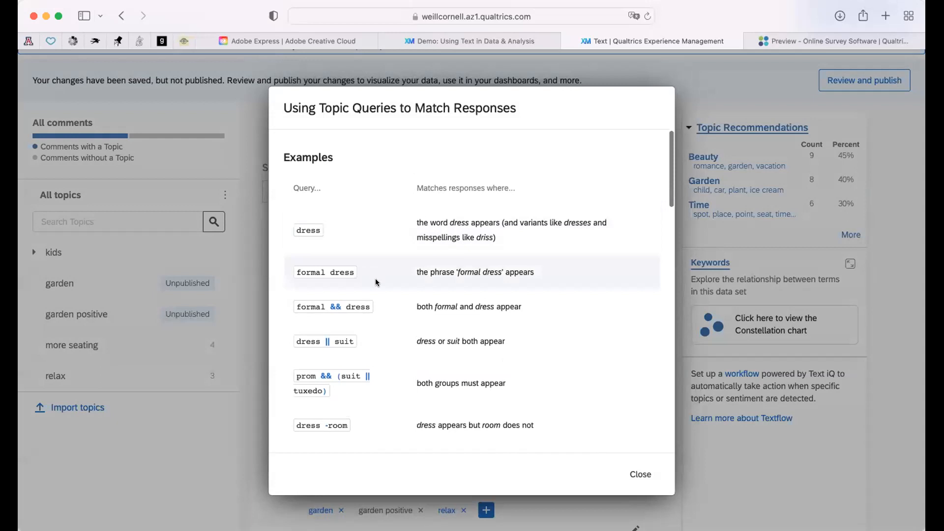
pyautogui.scroll(-1, 334, 280)
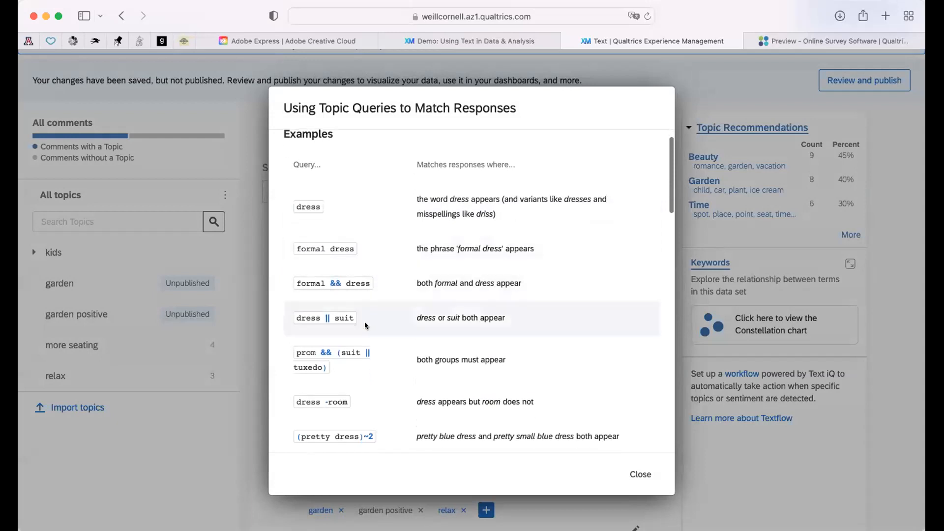
pyautogui.scroll(-6, 399, 333)
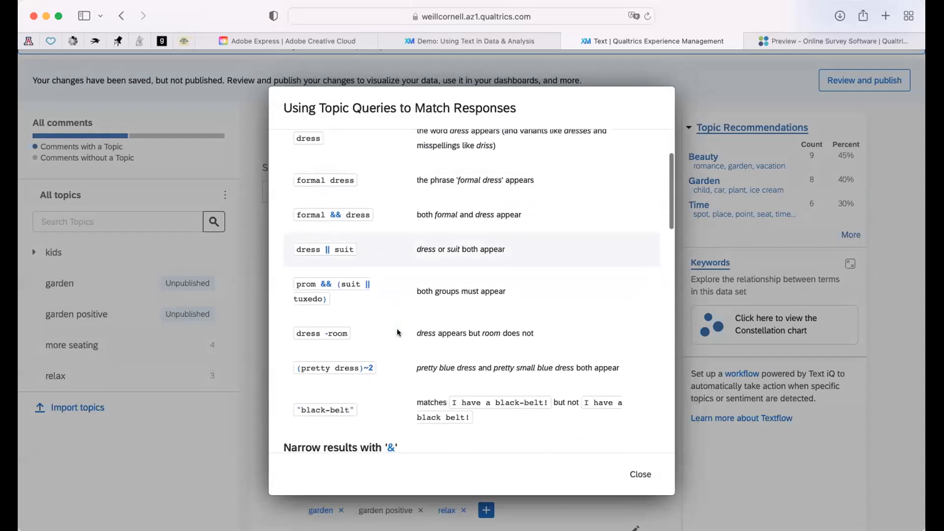
pyautogui.scroll(-12, 398, 333)
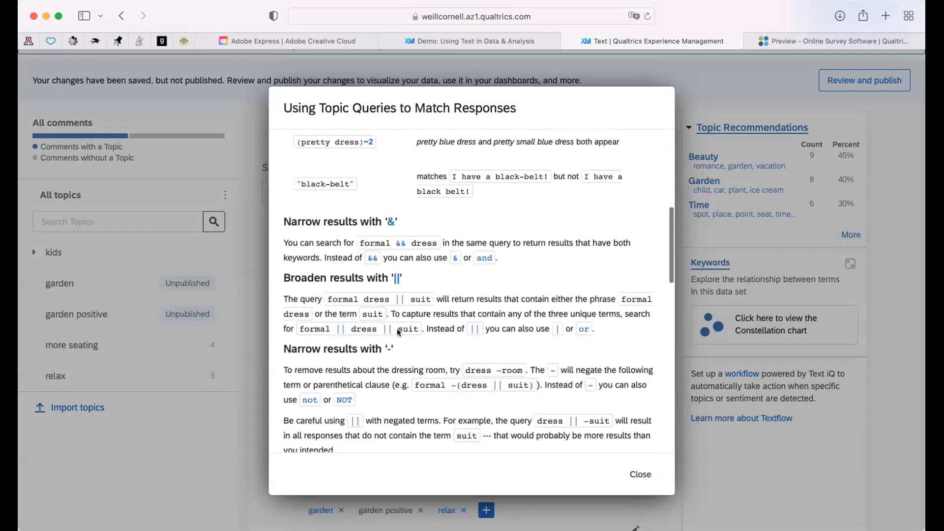
pyautogui.scroll(-20, 398, 327)
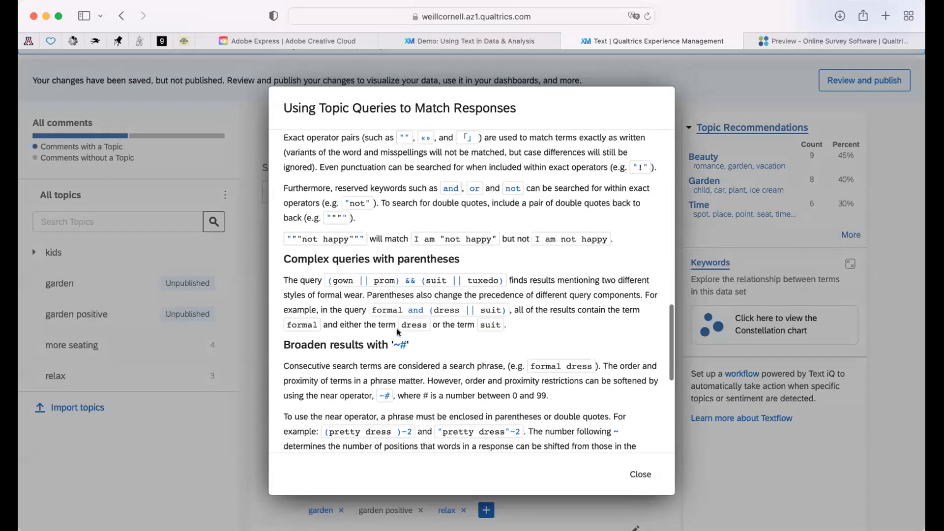
pyautogui.scroll(20, 399, 327)
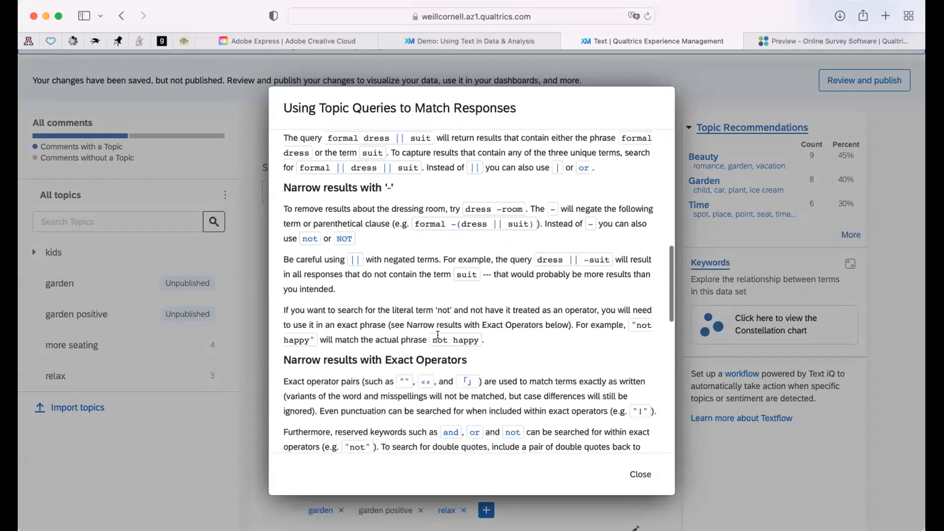
pyautogui.click(638, 473)
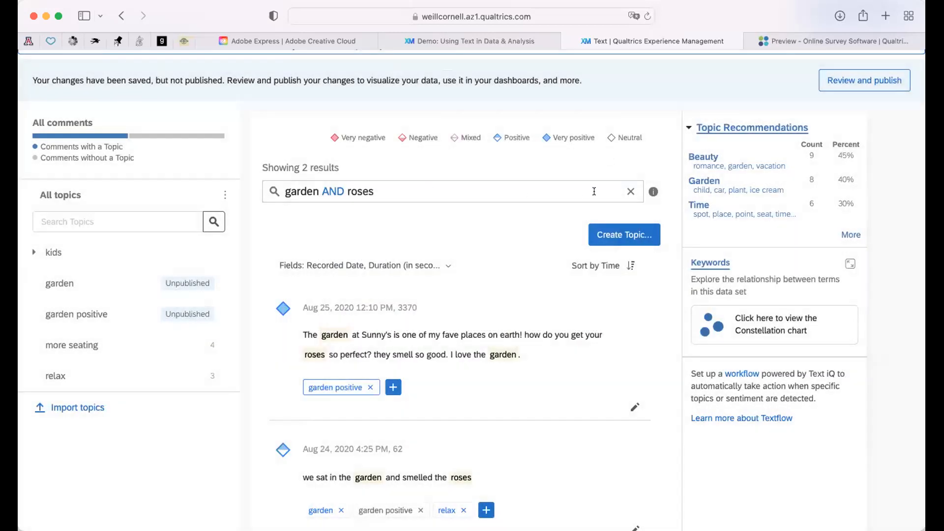
# Clear the comment search, apply the recommended Beauty query "romance || garden || vacation", and look through the matching comments
pyautogui.click(631, 191)
pyautogui.scroll(2, 543, 192)
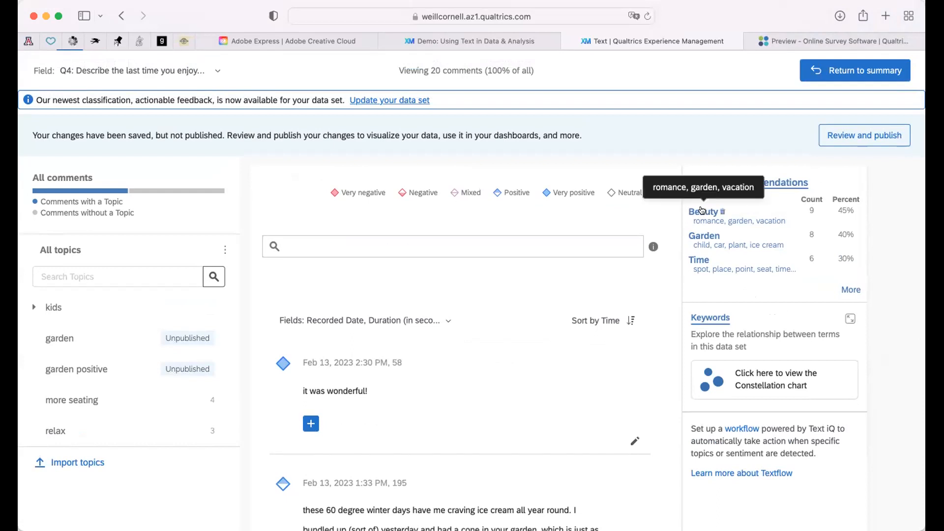
pyautogui.click(701, 212)
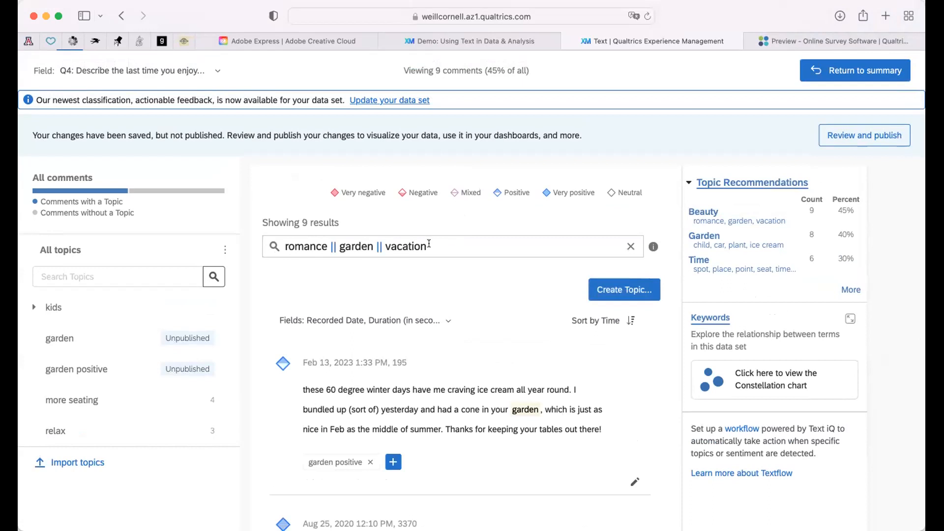
pyautogui.click(436, 243)
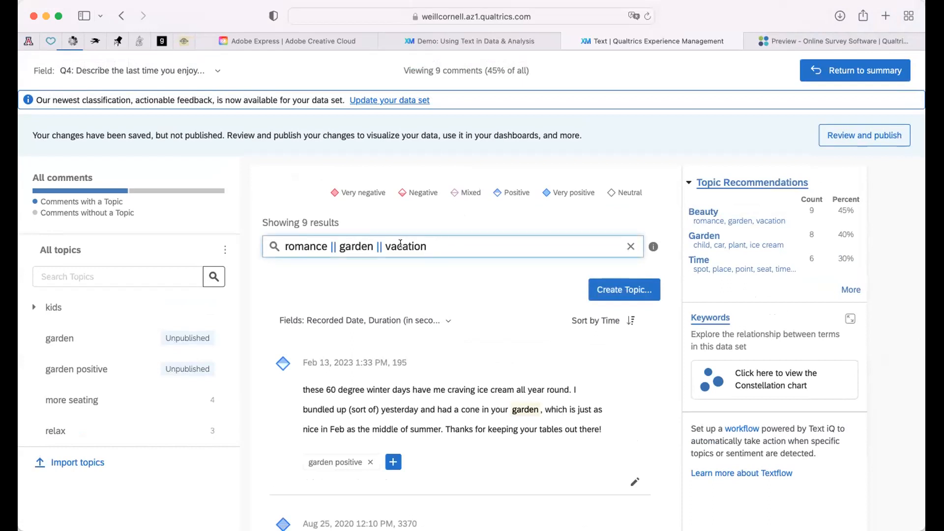
pyautogui.doubleClick(402, 245)
pyautogui.press('BackSpace')
pyautogui.write('vacation')
pyautogui.scroll(-3, 470, 352)
pyautogui.scroll(3, 469, 354)
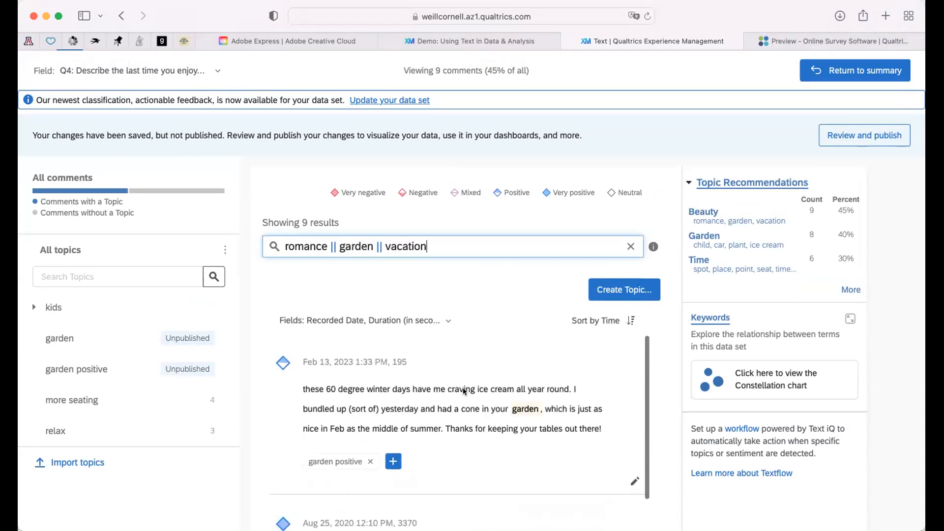
pyautogui.scroll(-5, 464, 391)
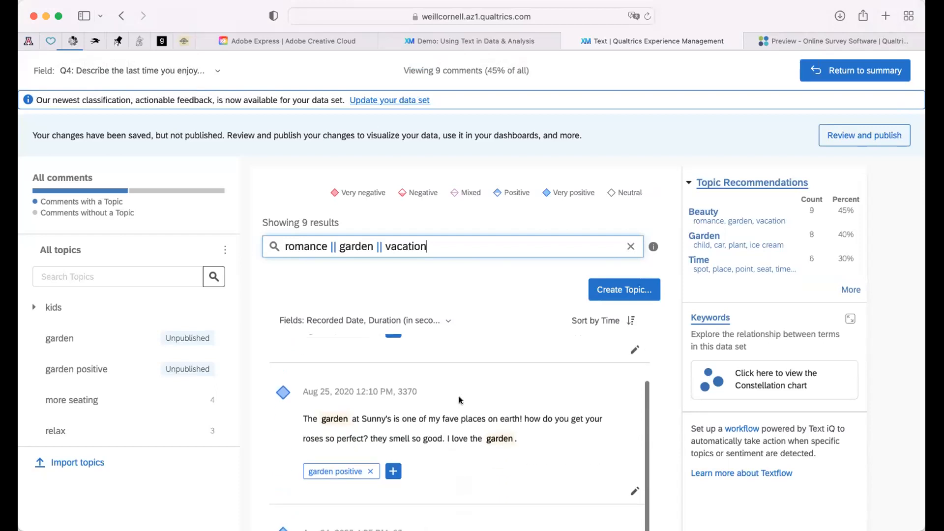
pyautogui.scroll(-10, 460, 401)
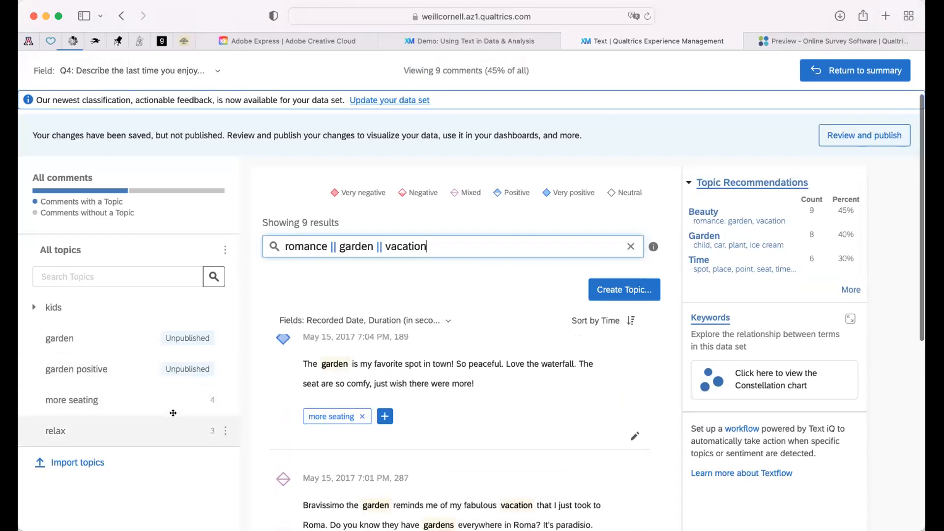
# Check which subtopics are grouped under the kids parent topic
pyautogui.scroll(-2, 173, 413)
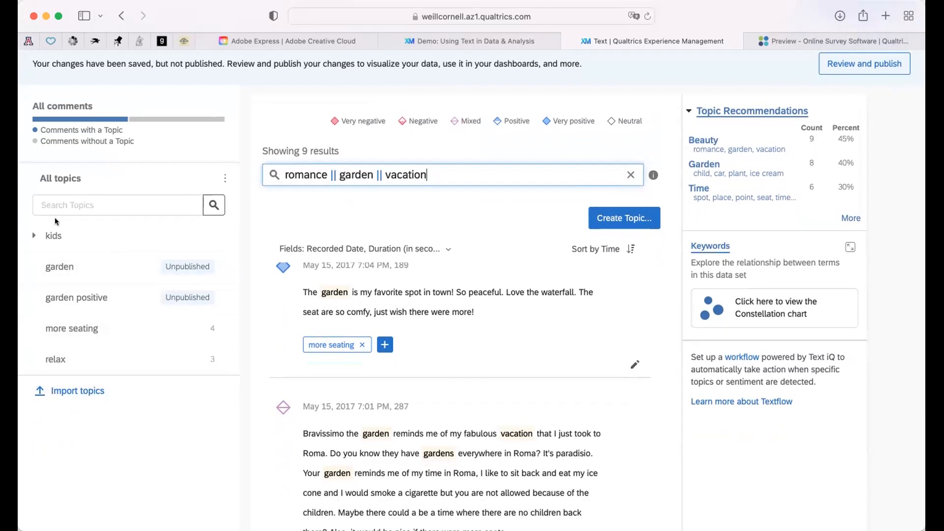
pyautogui.click(31, 236)
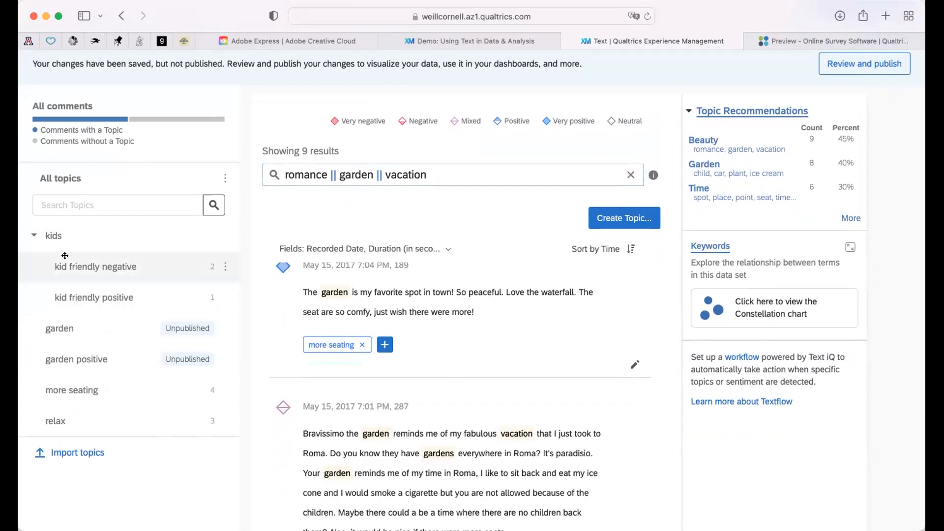
pyautogui.click(31, 237)
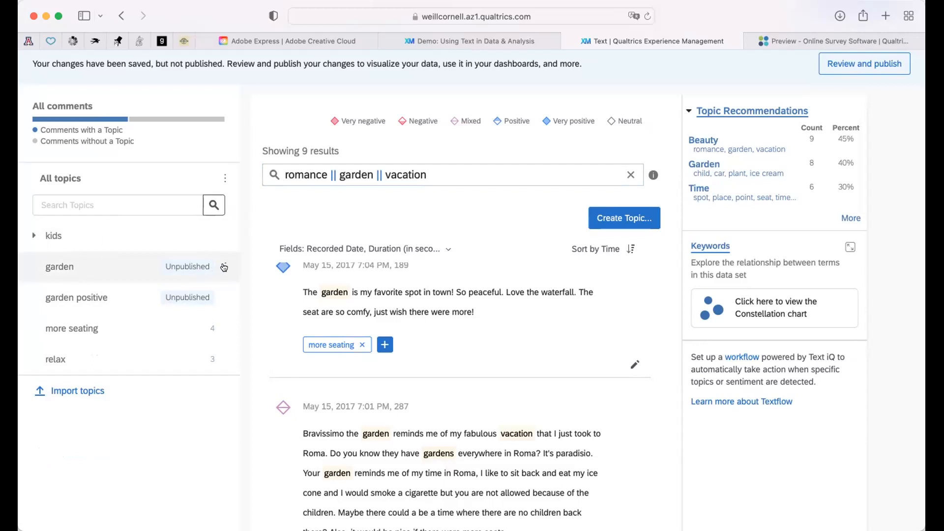
# Move the garden topic under a new parent topic named "Garden overall"
pyautogui.click(224, 267)
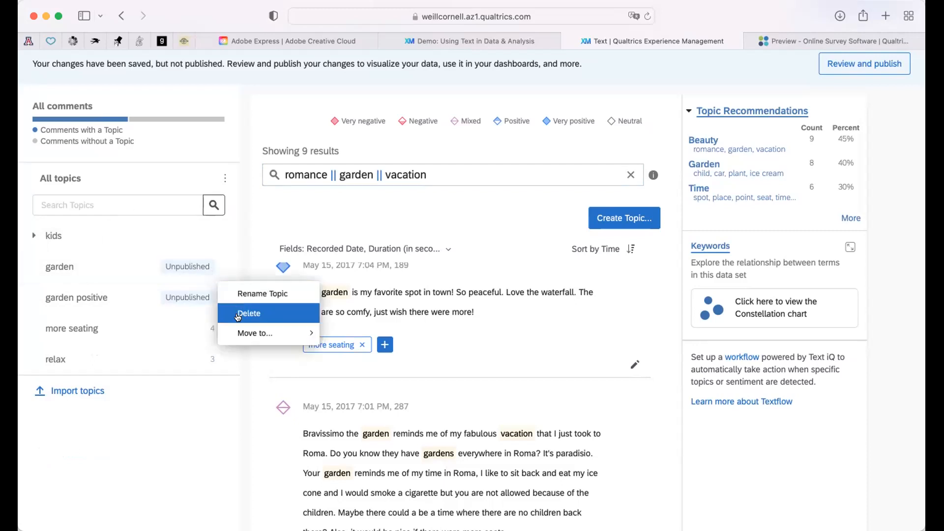
pyautogui.moveTo(241, 330)
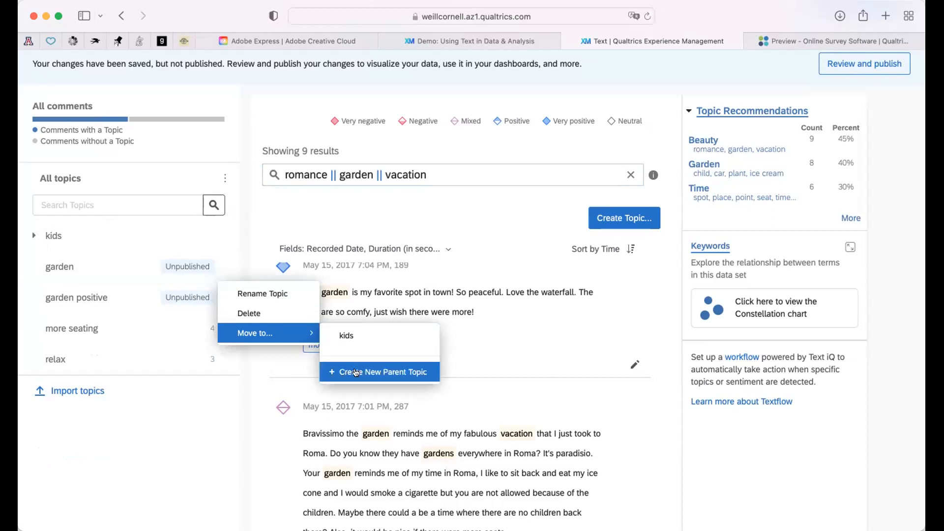
pyautogui.click(356, 373)
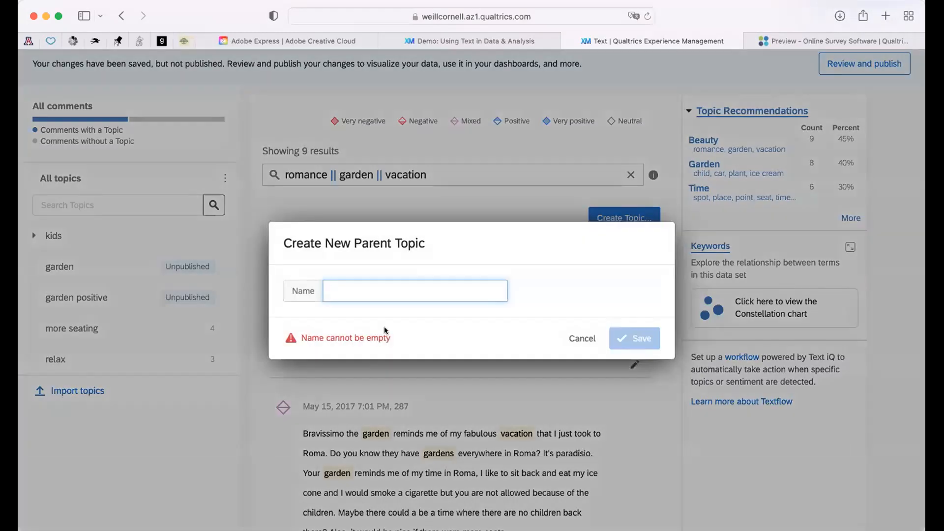
pyautogui.write('Garden ov')
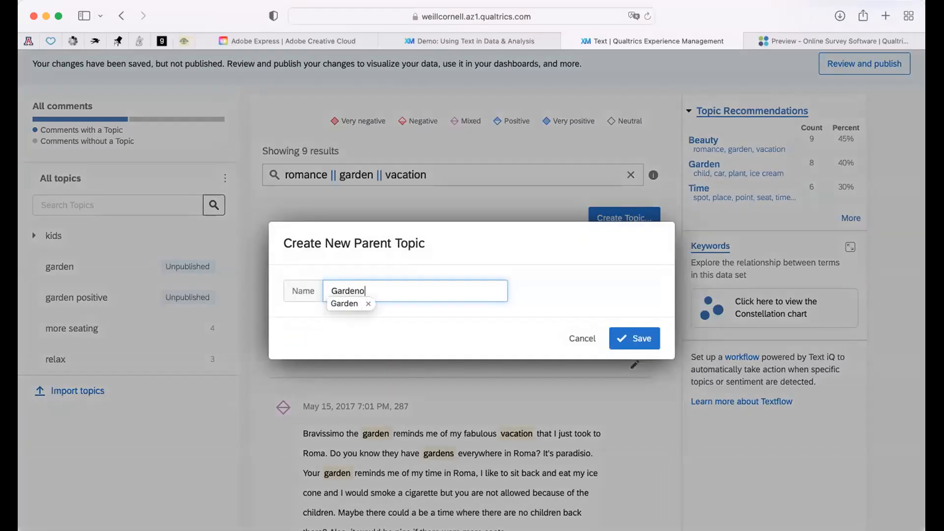
pyautogui.write('erall')
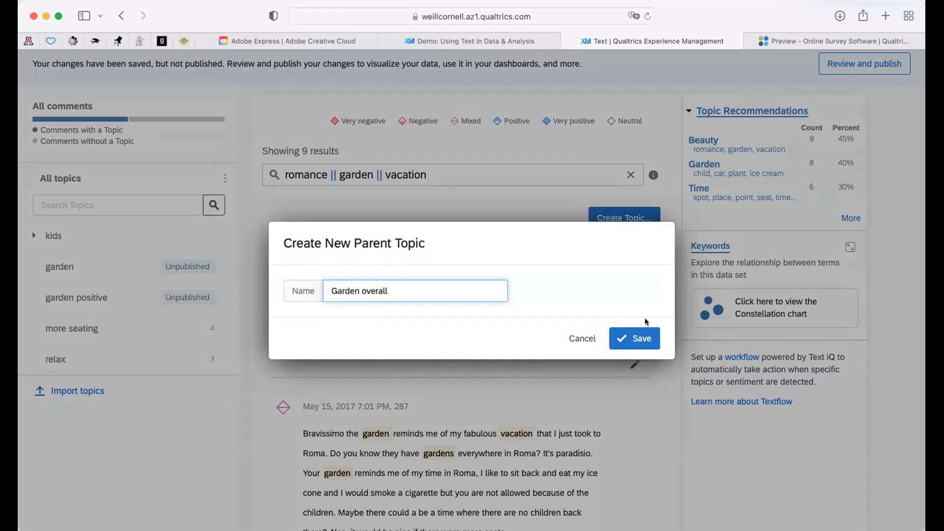
pyautogui.click(647, 343)
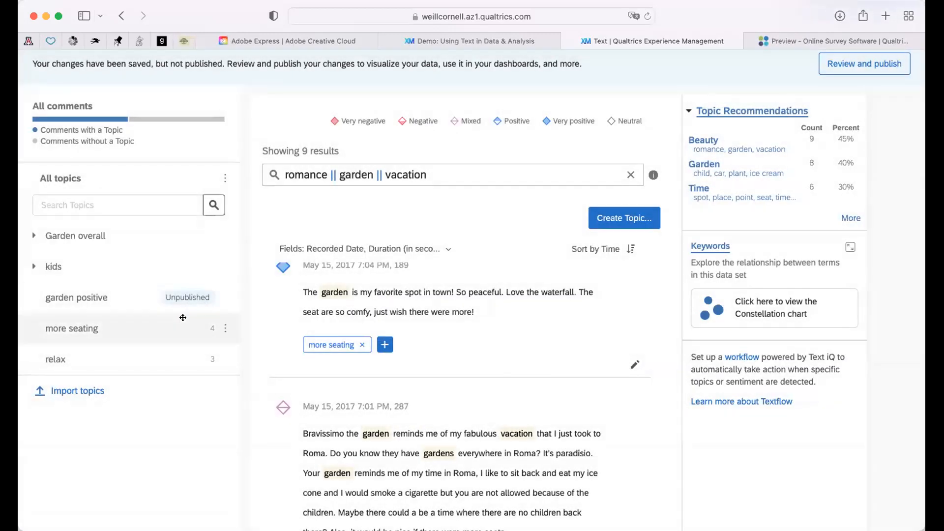
# Move the garden positive and relax topics under the Garden overall parent topic and check its subtopics
pyautogui.click(225, 298)
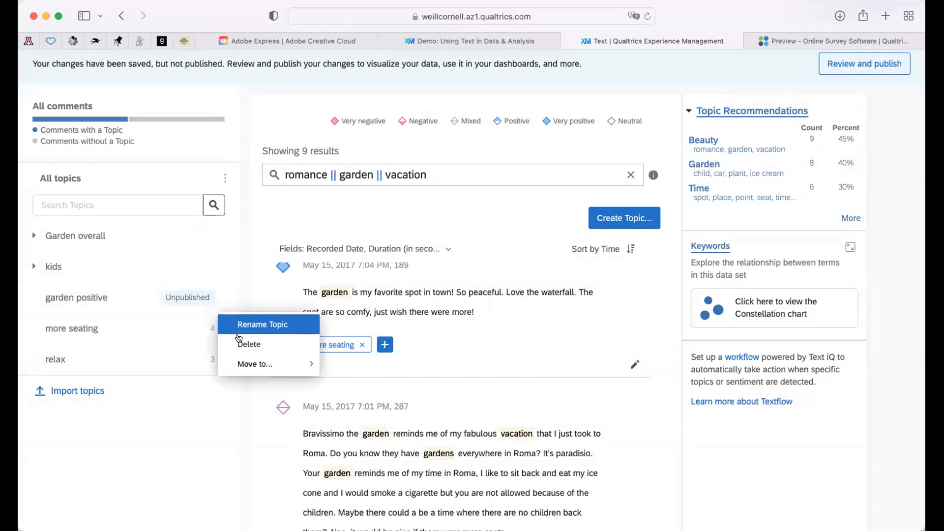
pyautogui.moveTo(276, 364)
pyautogui.click(362, 384)
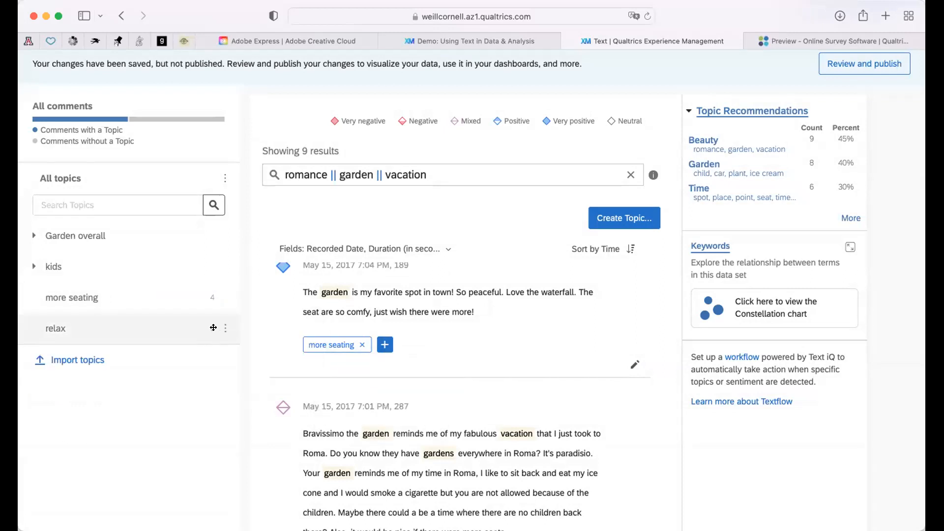
pyautogui.click(223, 328)
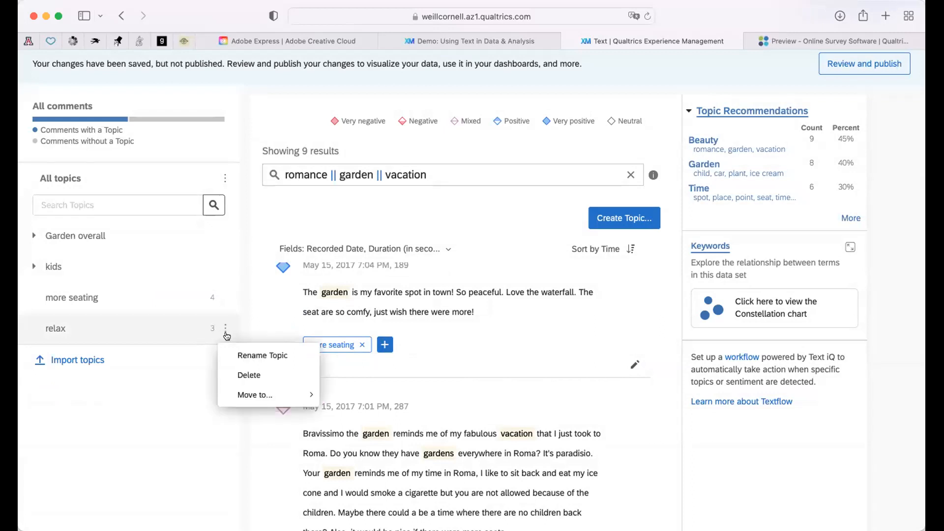
pyautogui.moveTo(243, 395)
pyautogui.click(363, 417)
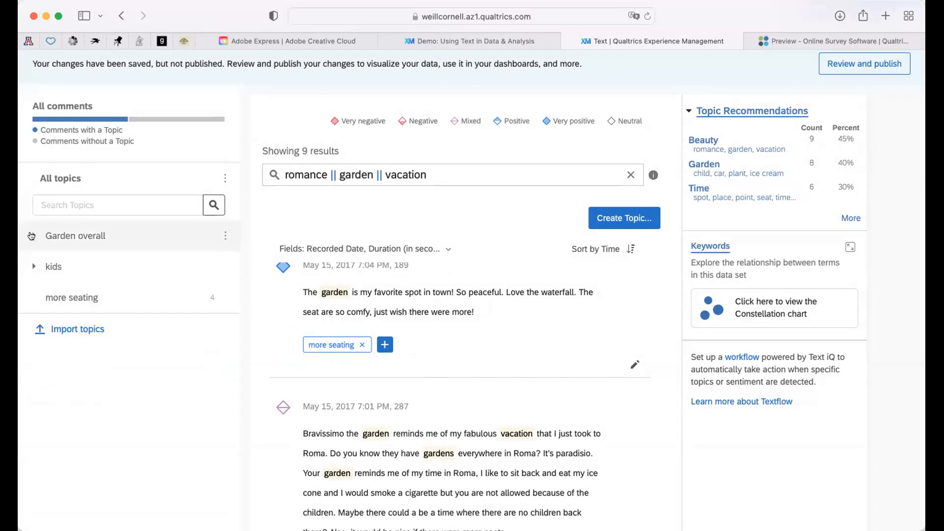
pyautogui.click(32, 236)
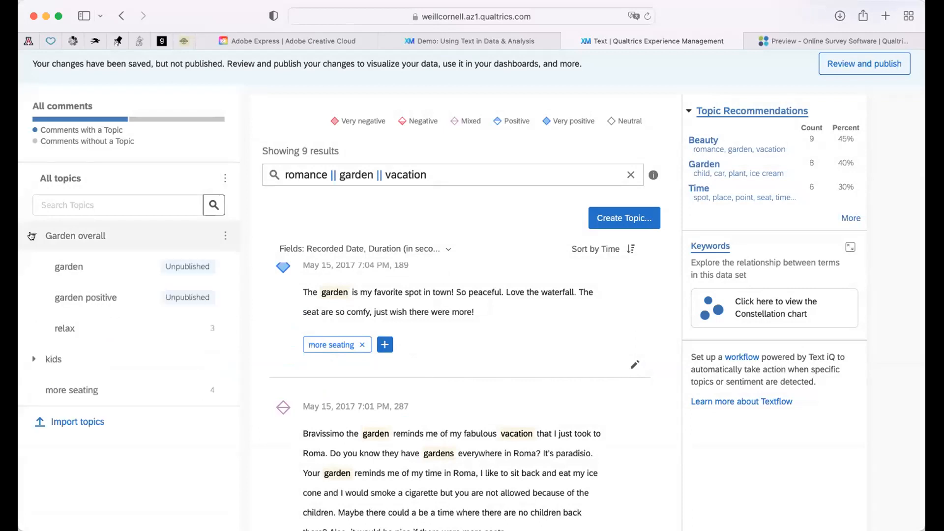
pyautogui.click(31, 237)
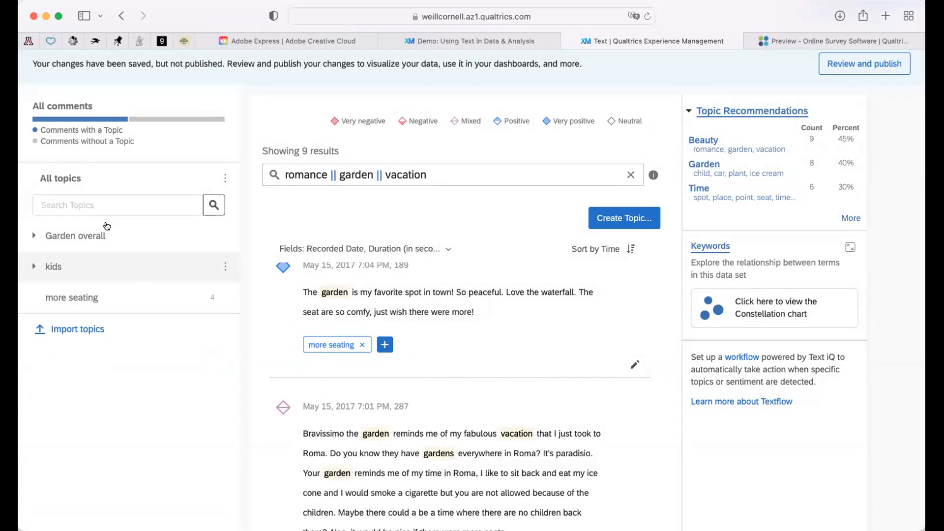
# Filter the Q4 responses to comments without a topic and look through them
pyautogui.moveTo(68, 121)
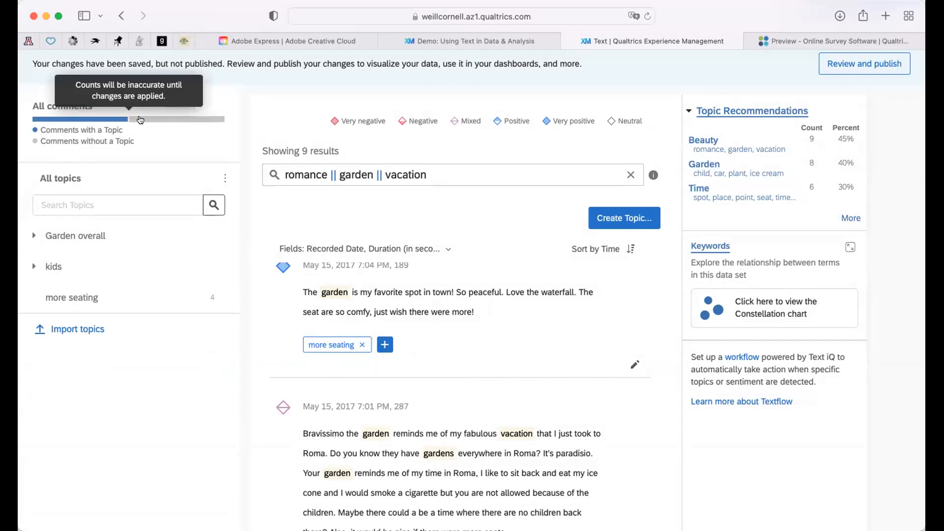
pyautogui.click(140, 120)
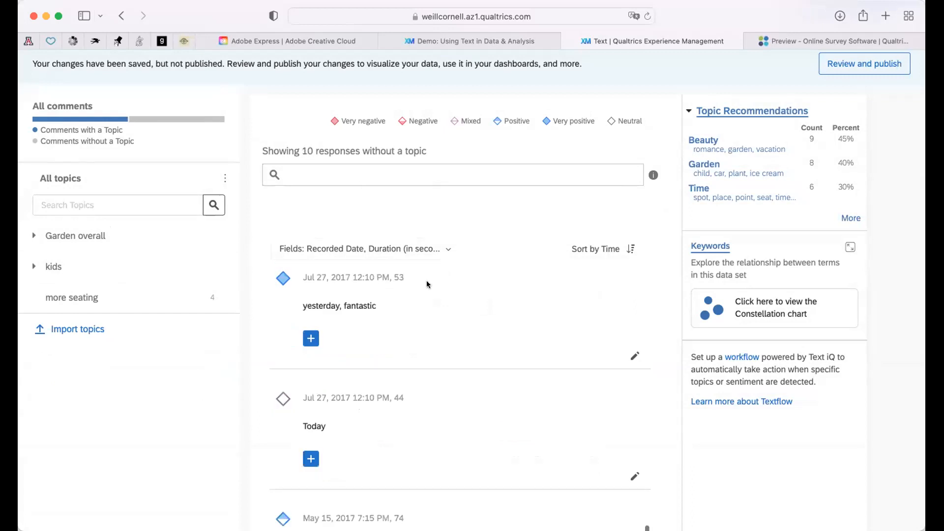
pyautogui.scroll(-1, 460, 369)
pyautogui.scroll(1, 458, 370)
pyautogui.scroll(1, 459, 370)
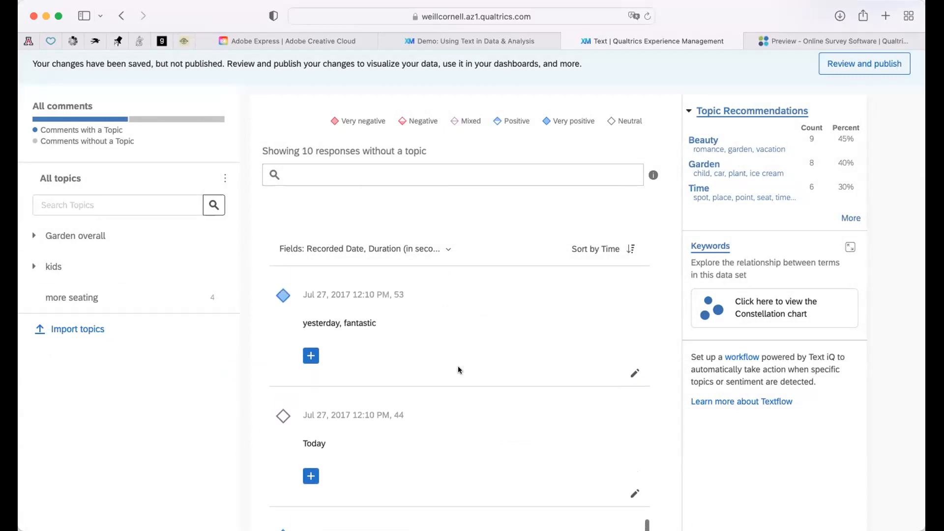
pyautogui.scroll(-5, 458, 370)
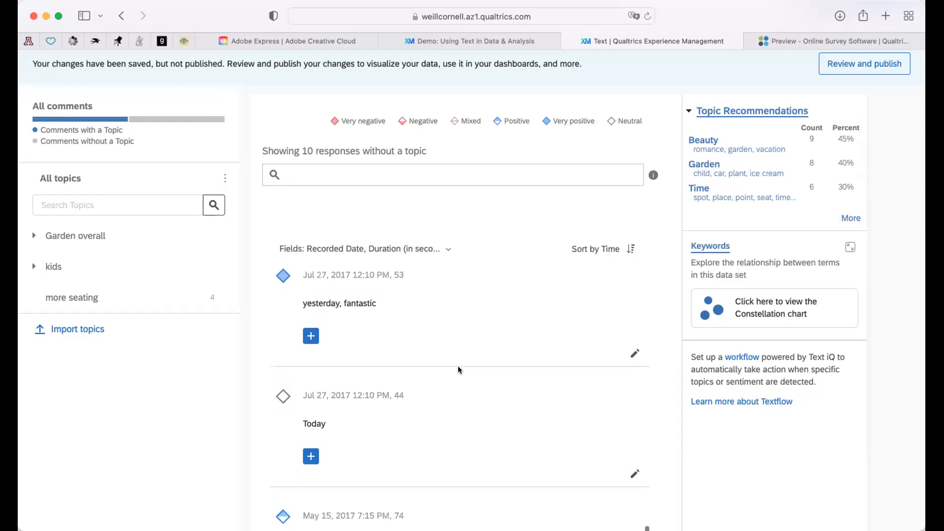
pyautogui.scroll(-8, 458, 370)
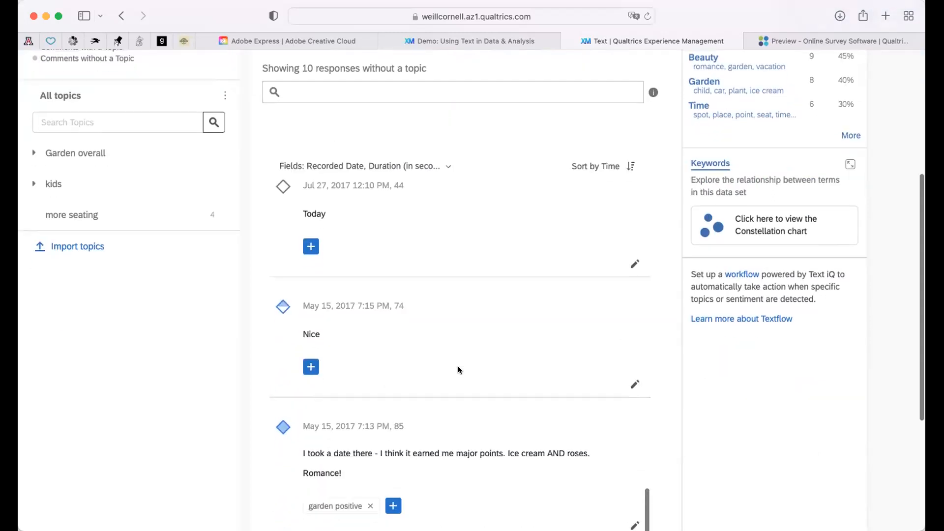
pyautogui.scroll(-3, 459, 368)
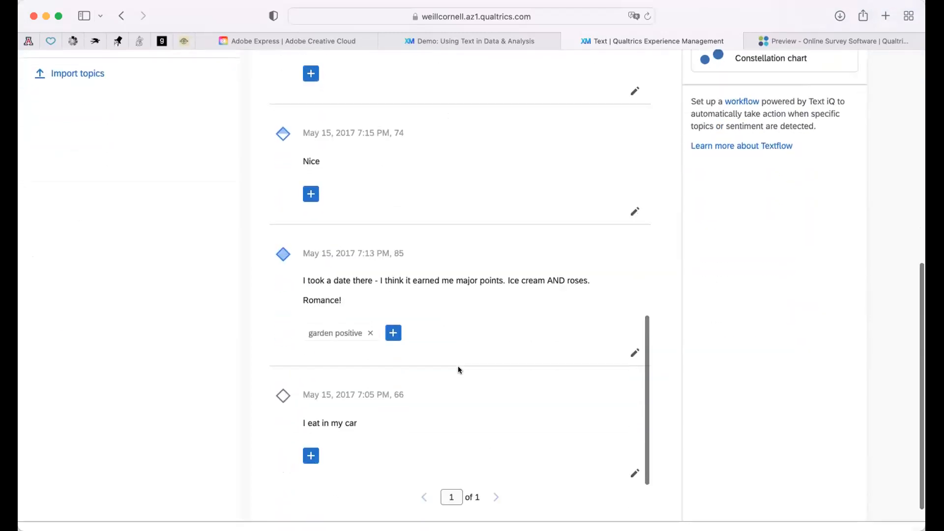
pyautogui.scroll(-2, 459, 370)
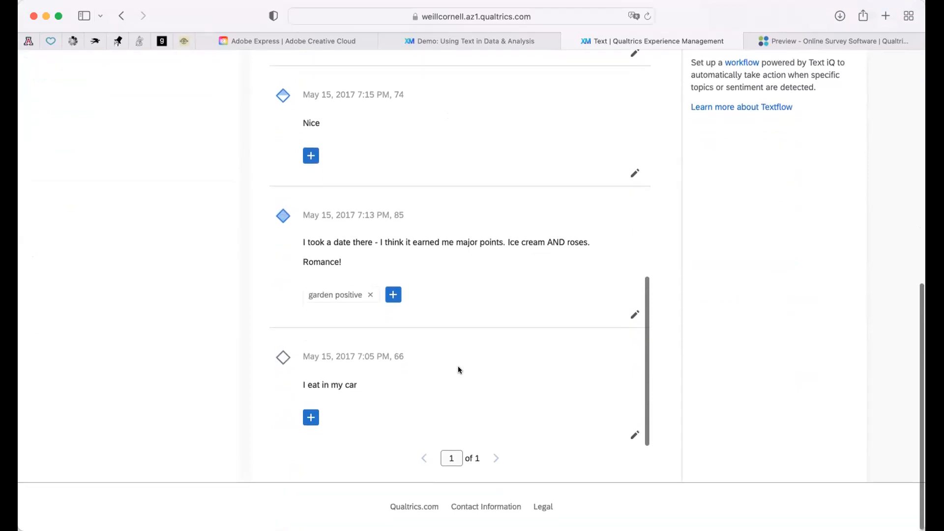
# Tag the Aug 24, 2020 comment about enjoying ice cream amongst the flowers with the garden positive topic
pyautogui.scroll(10, 458, 368)
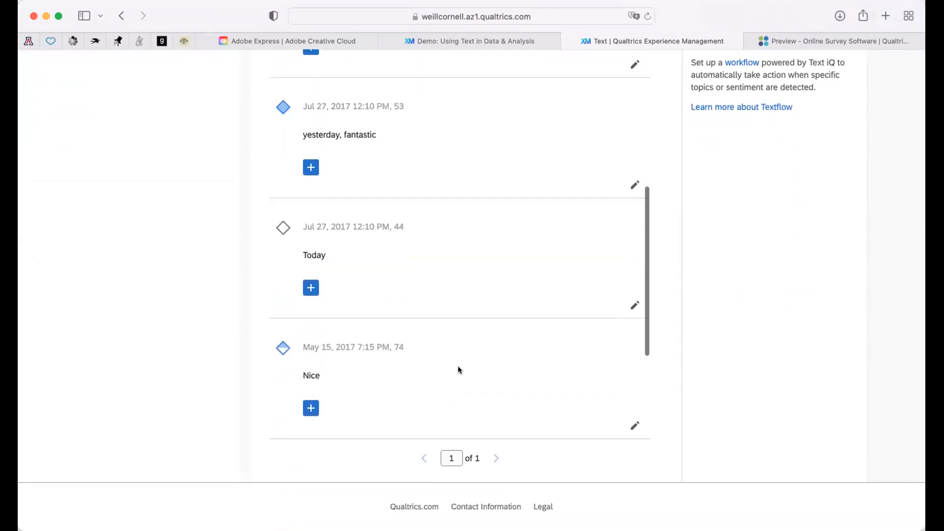
pyautogui.scroll(15, 459, 370)
pyautogui.scroll(4, 458, 370)
pyautogui.scroll(4, 458, 307)
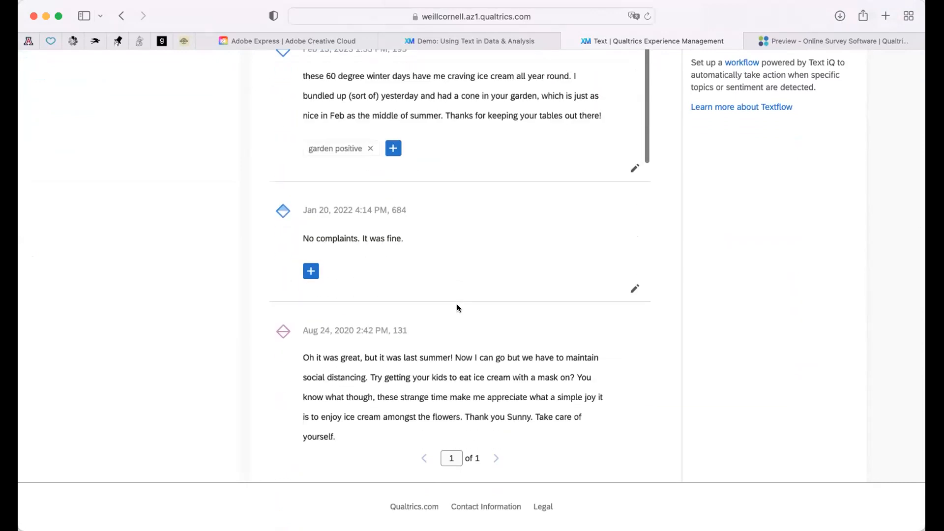
pyautogui.scroll(-4, 458, 308)
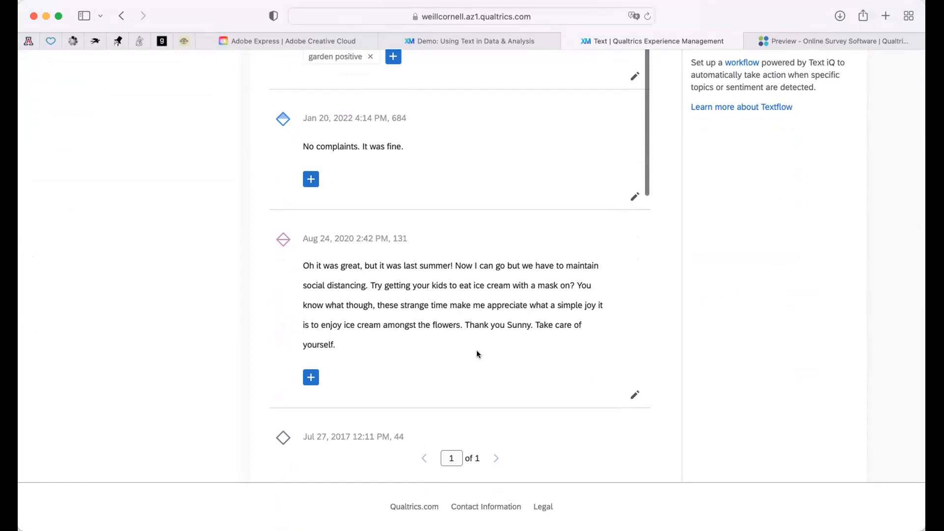
pyautogui.scroll(-2, 478, 354)
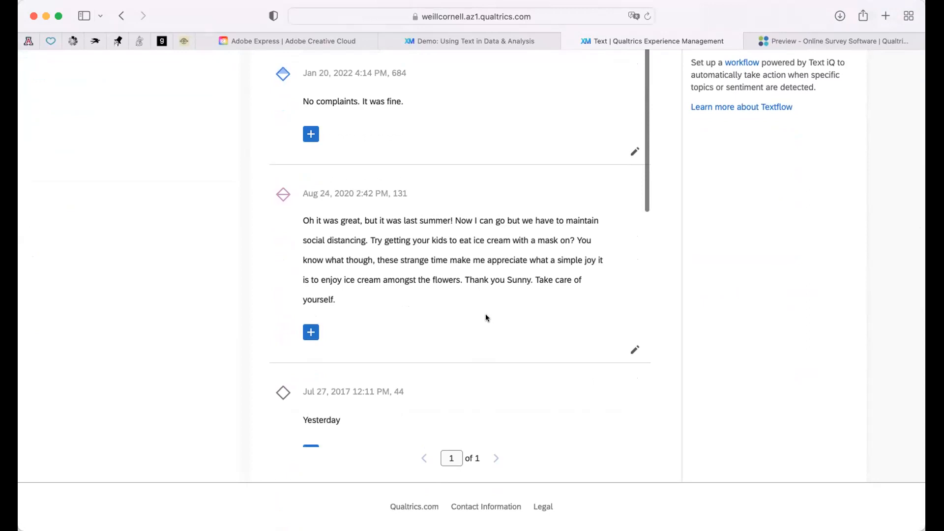
pyautogui.click(307, 329)
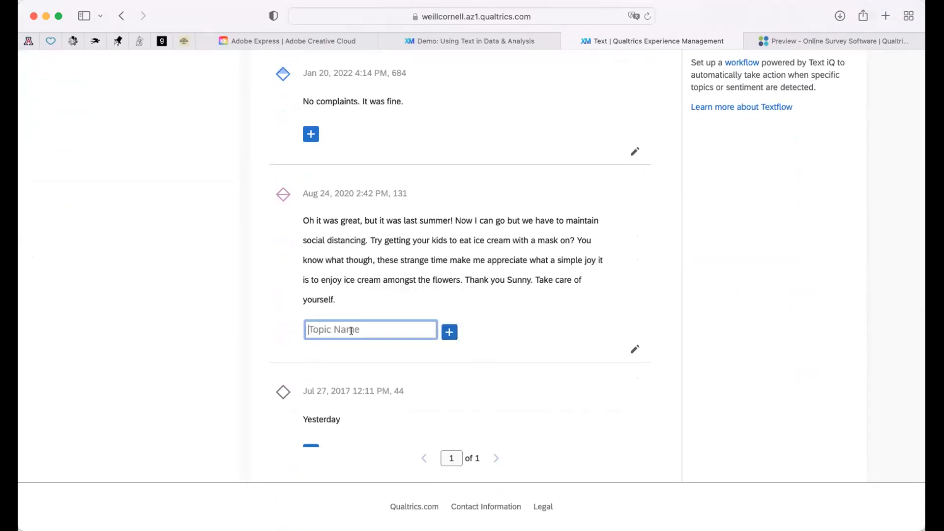
pyautogui.write('garden')
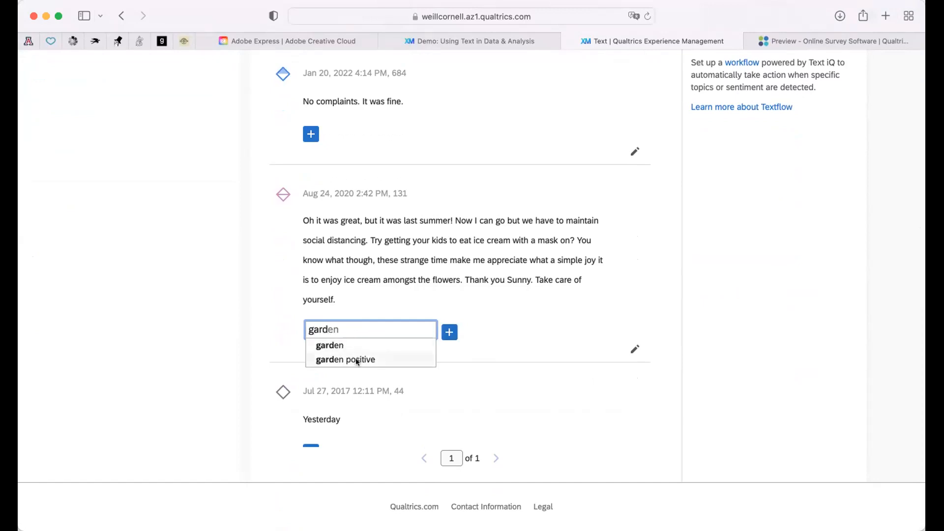
pyautogui.click(355, 358)
# Look through the Q4 comments without a topic again for any that still need tagging
pyautogui.scroll(10, 473, 303)
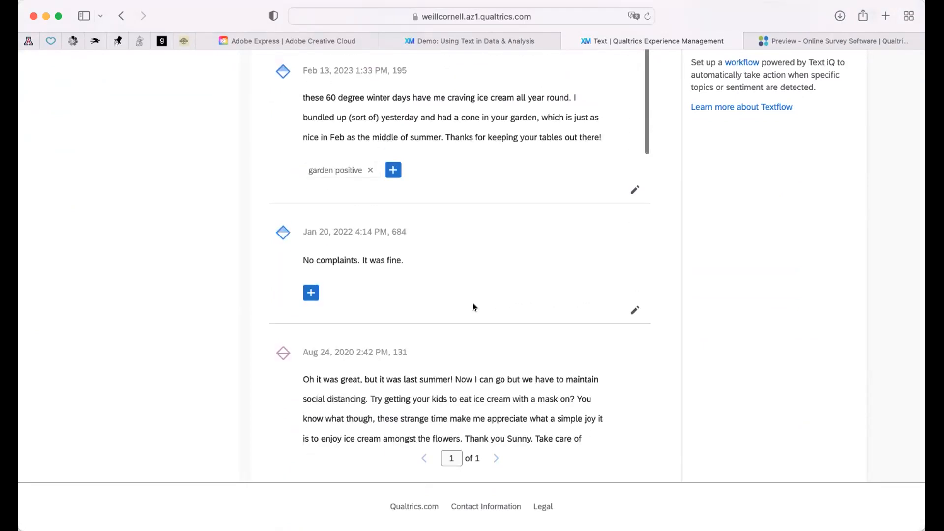
pyautogui.scroll(-10, 473, 307)
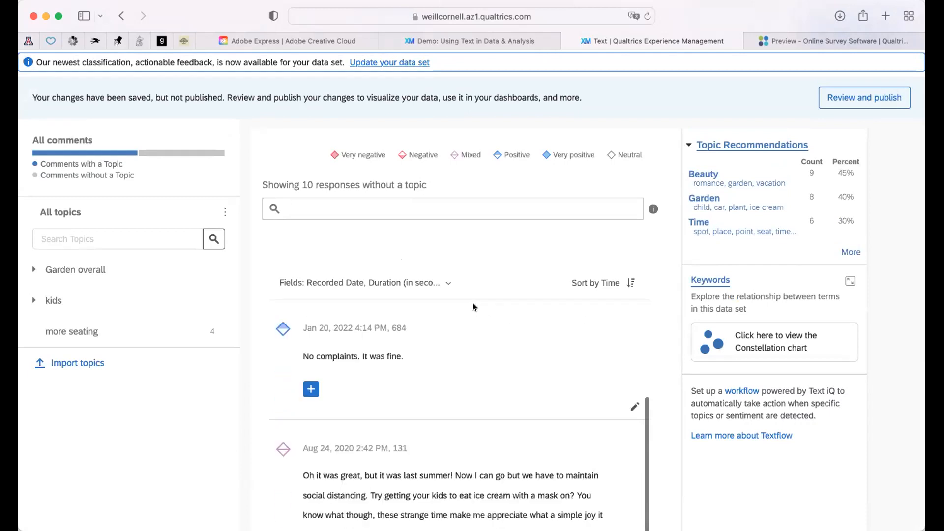
pyautogui.scroll(-6, 474, 307)
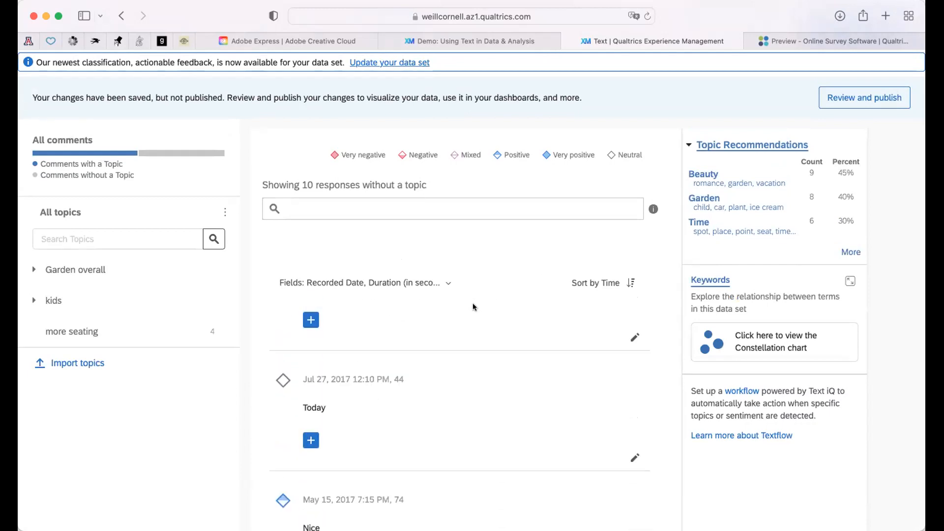
pyautogui.scroll(4, 473, 307)
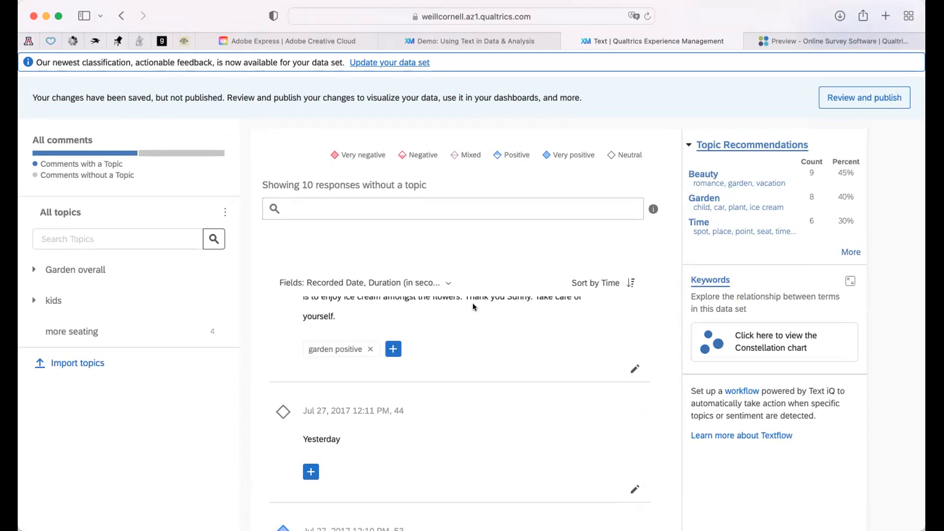
pyautogui.scroll(10, 474, 307)
pyautogui.scroll(-5, 473, 307)
pyautogui.scroll(4, 474, 307)
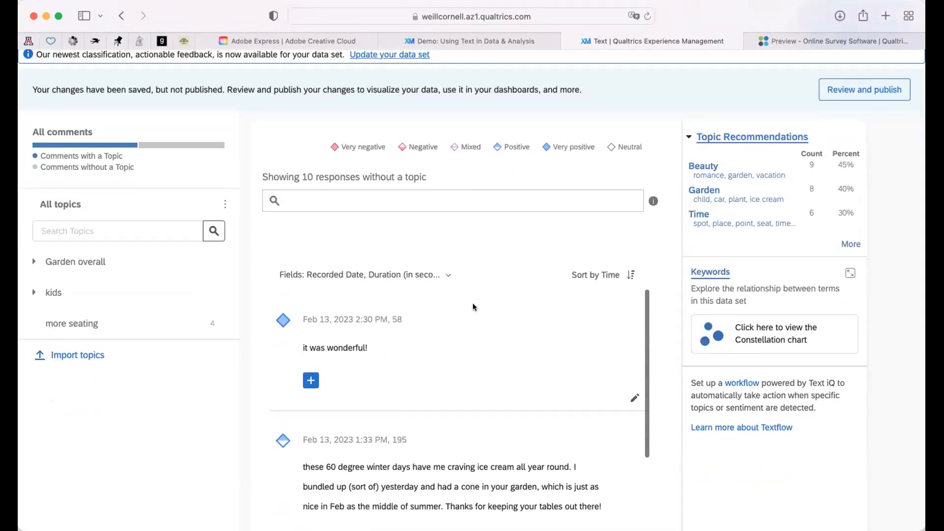
pyautogui.scroll(2, 474, 307)
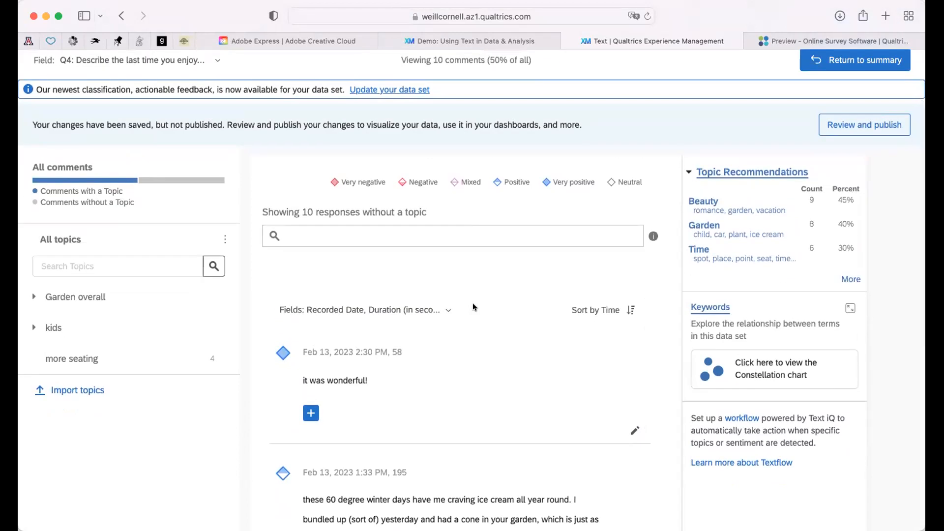
# Review the summary of new topics and updated parent topics for Q4, and publish the changes
pyautogui.click(878, 126)
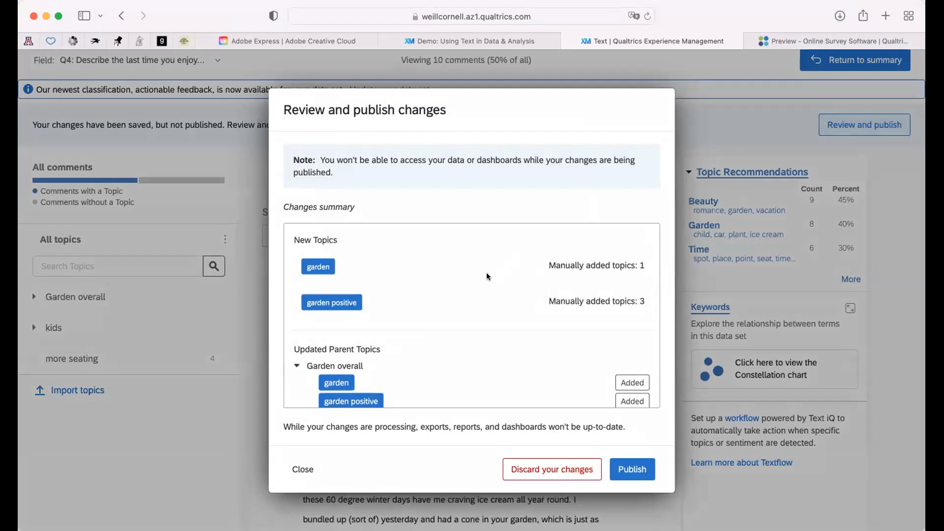
pyautogui.scroll(-1, 472, 281)
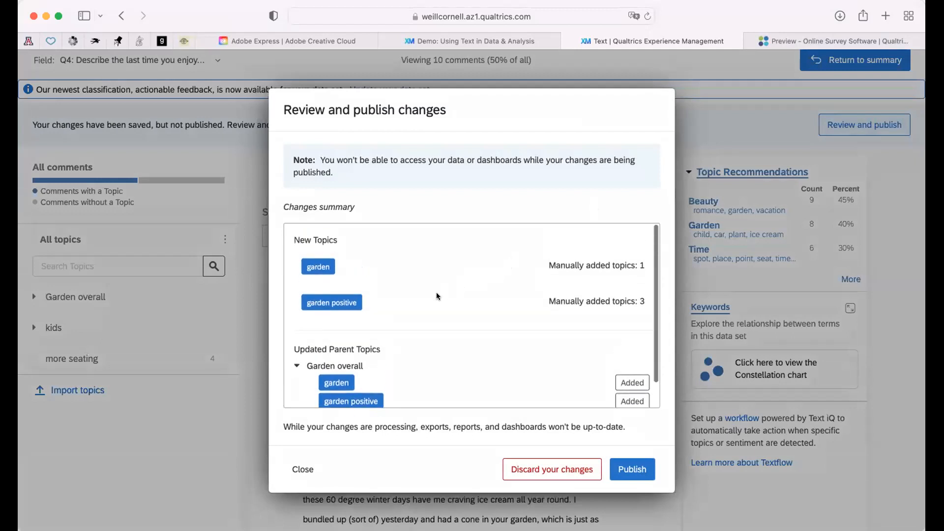
pyautogui.scroll(-2, 385, 245)
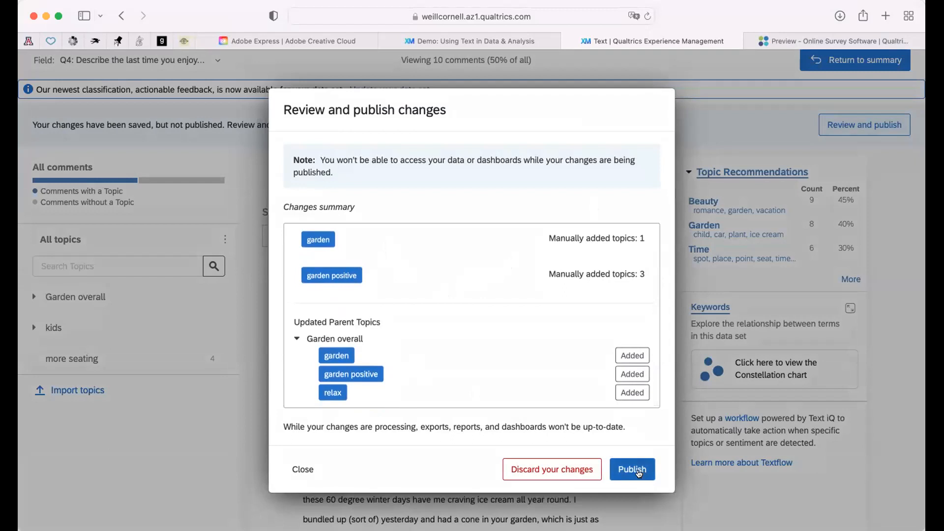
pyautogui.click(635, 470)
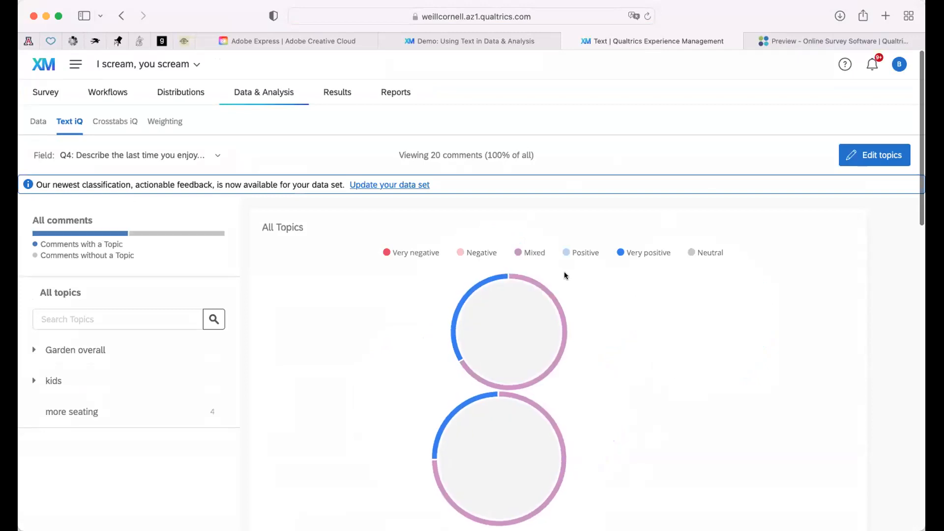
pyautogui.scroll(-3, 605, 312)
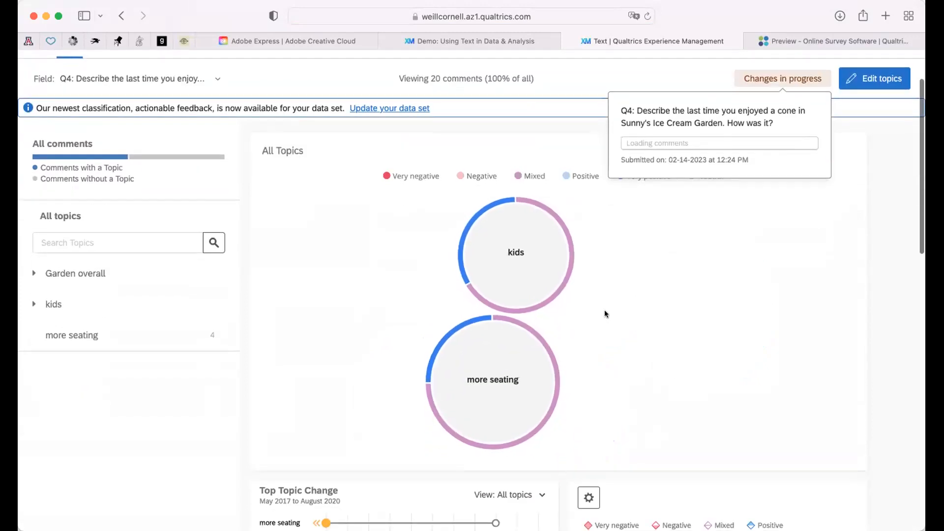
pyautogui.moveTo(552, 305)
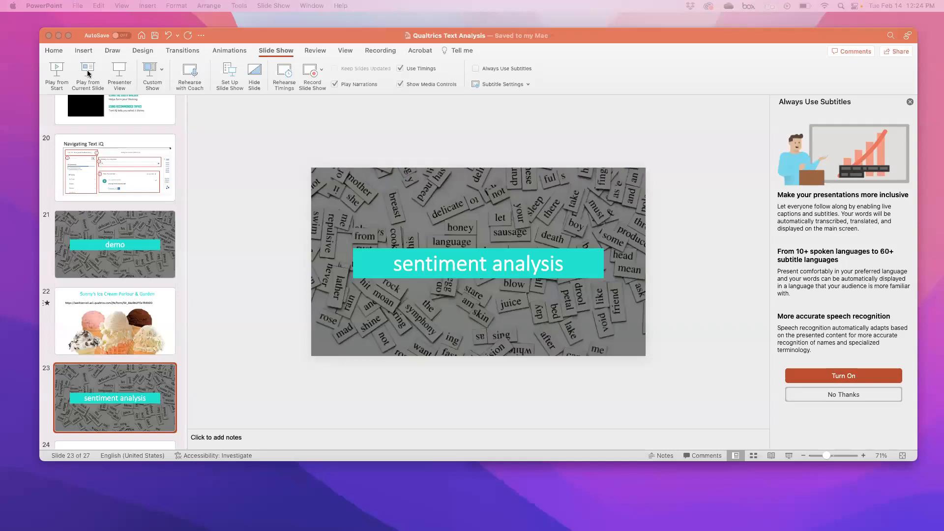
# Play the PowerPoint presentation from the sentiment analysis slide and advance to the slide explaining what sentiment analysis is
pyautogui.click(88, 74)
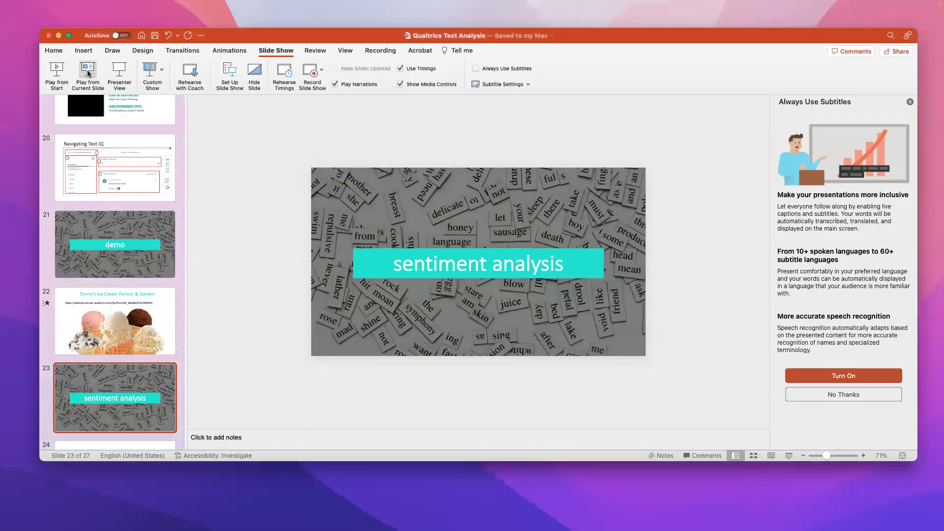
pyautogui.click(88, 73)
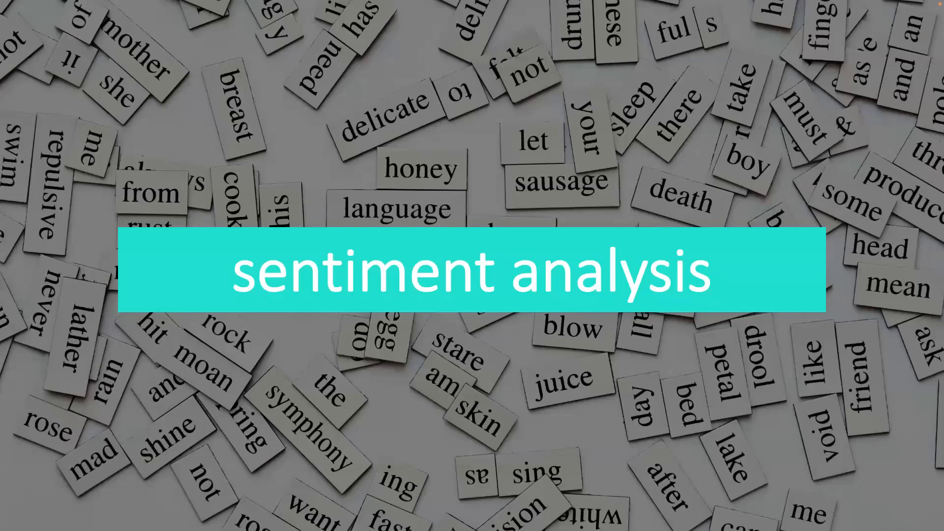
pyautogui.press('Right')
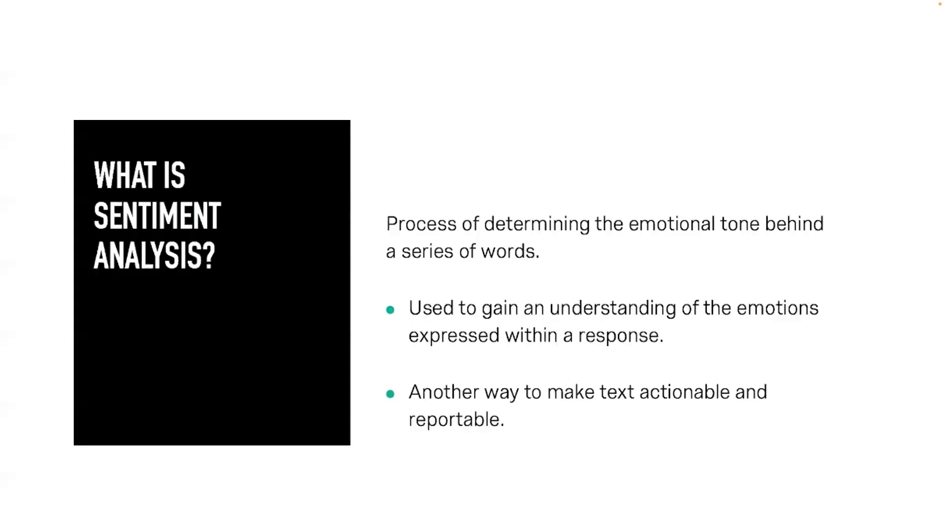
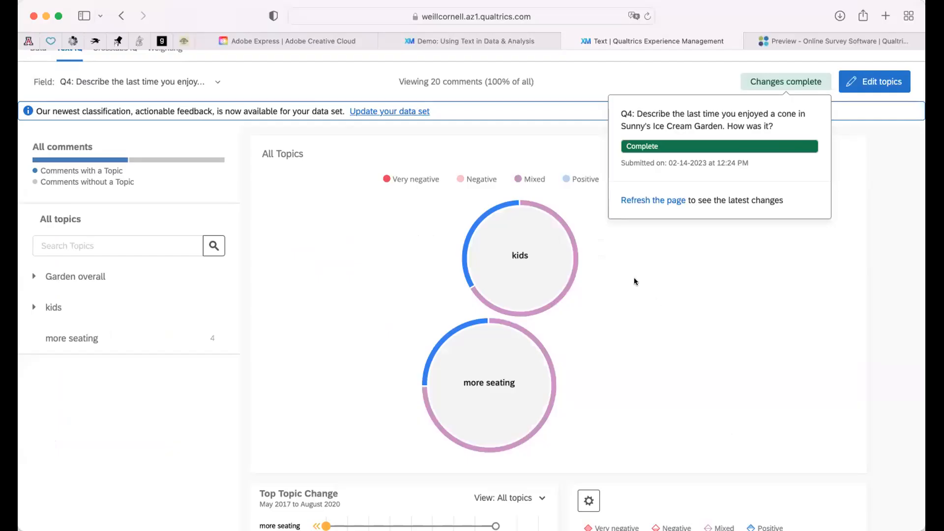
# Switch the analysed field to Q5, what would most improve Sunny's Ice Cream Parlor, and return to its topic summary
pyautogui.scroll(3, 635, 279)
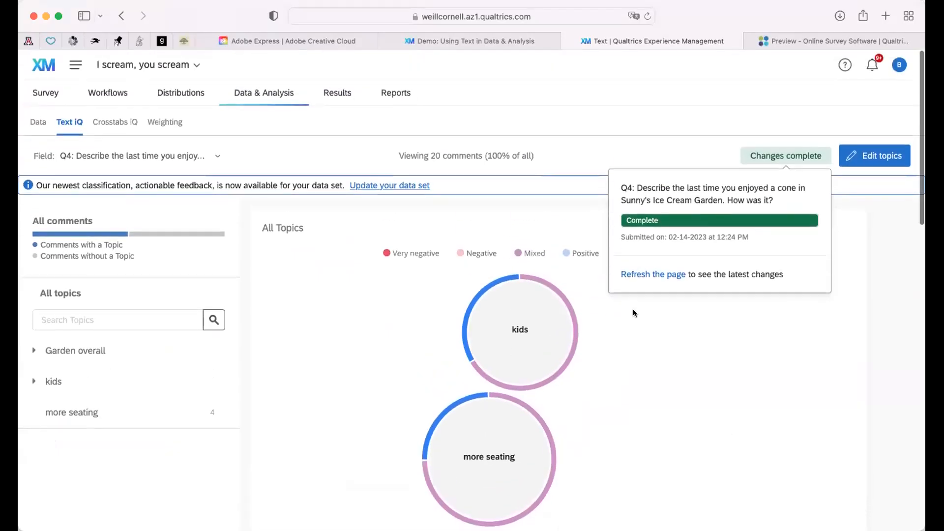
pyautogui.scroll(-1, 635, 312)
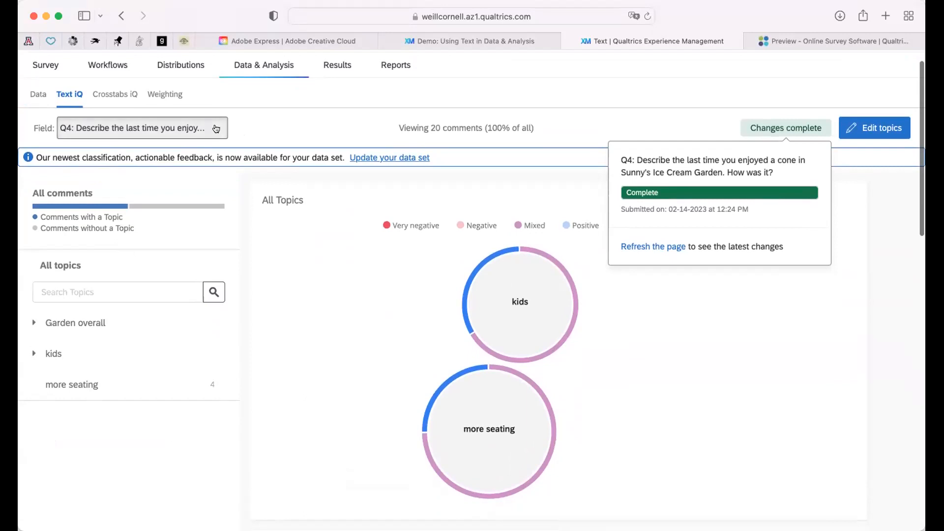
pyautogui.click(216, 128)
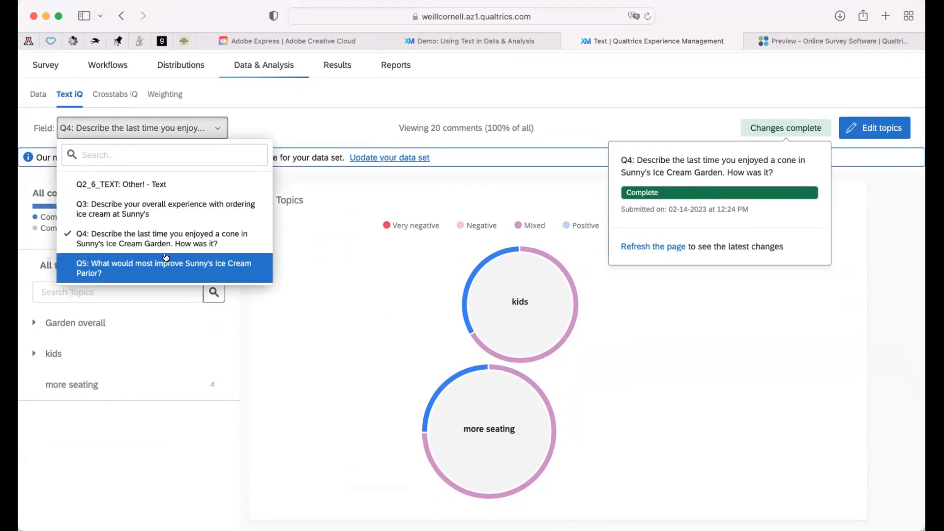
pyautogui.click(165, 258)
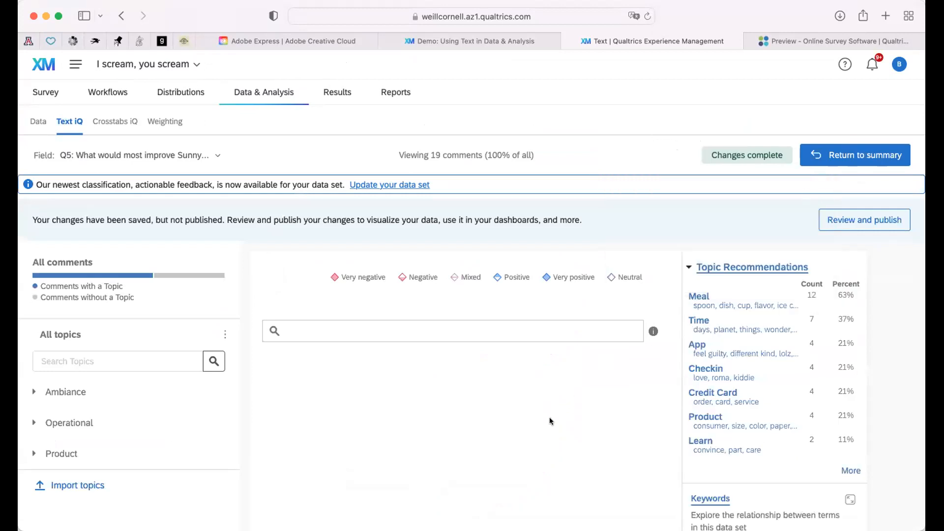
pyautogui.scroll(-3, 605, 431)
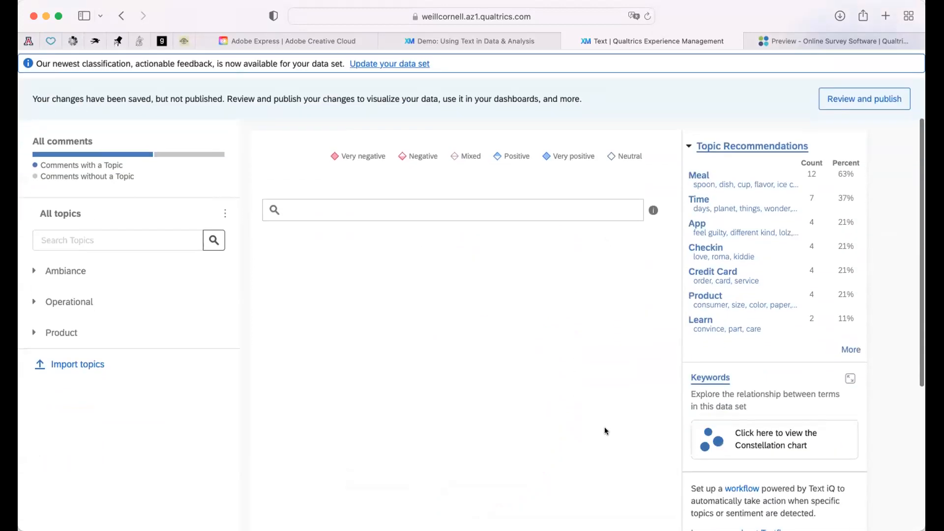
pyautogui.scroll(3, 604, 427)
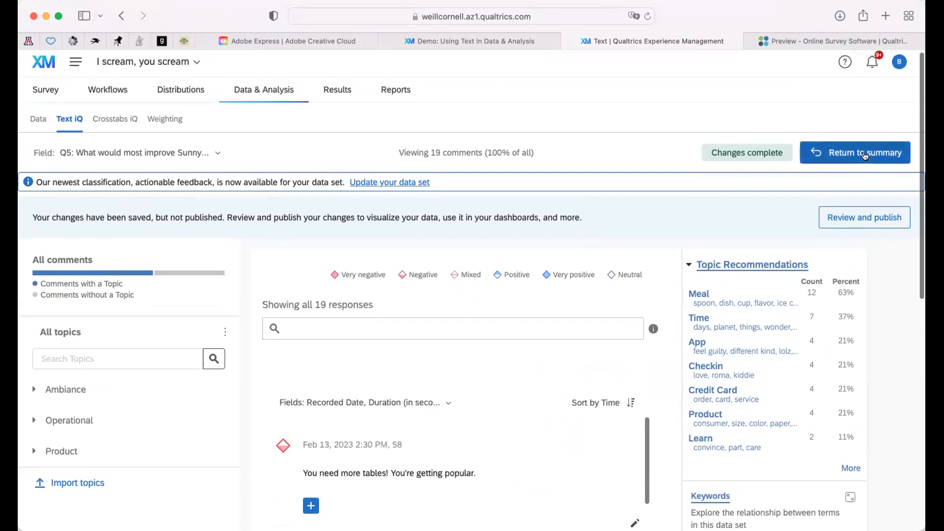
pyautogui.click(866, 156)
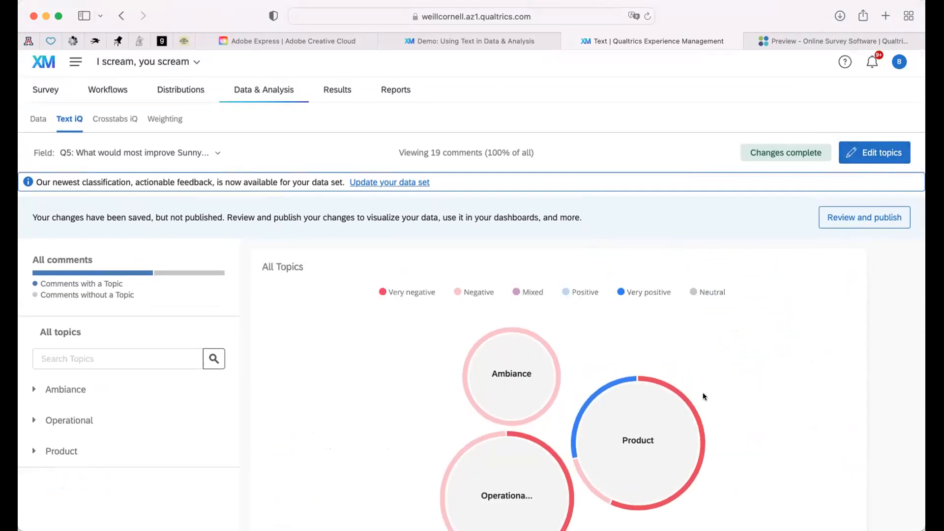
# Examine the sentiment breakdown of the Ambiance and Operational topics in the Q5 bubble chart
pyautogui.scroll(-1, 703, 397)
pyautogui.scroll(-1, 703, 396)
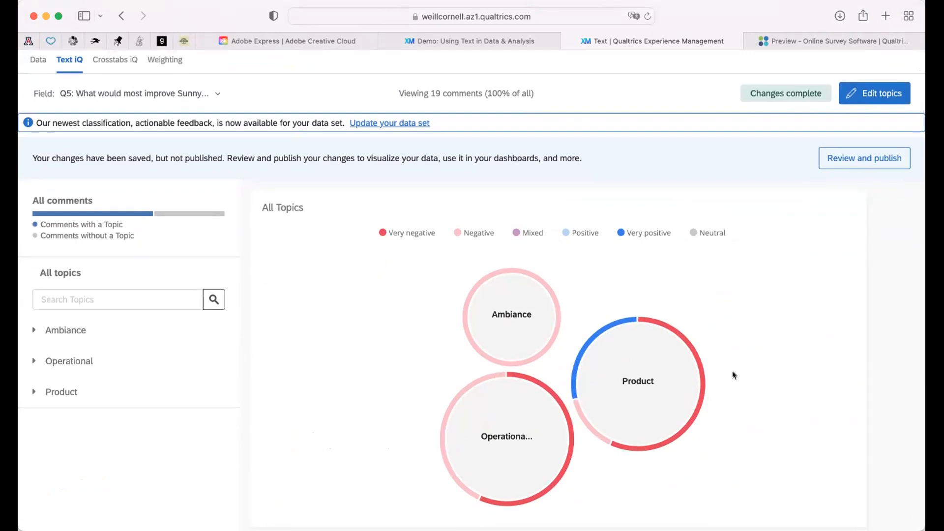
pyautogui.scroll(-3, 733, 374)
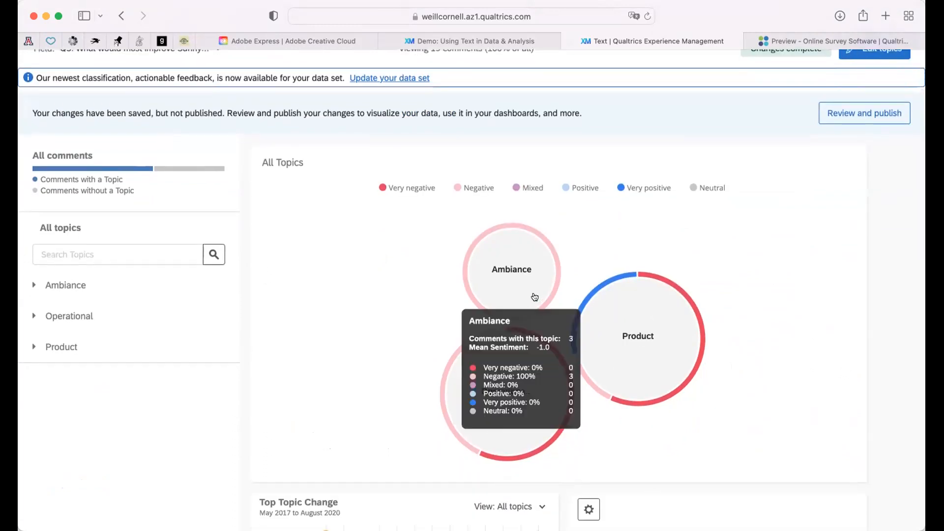
pyautogui.moveTo(703, 317)
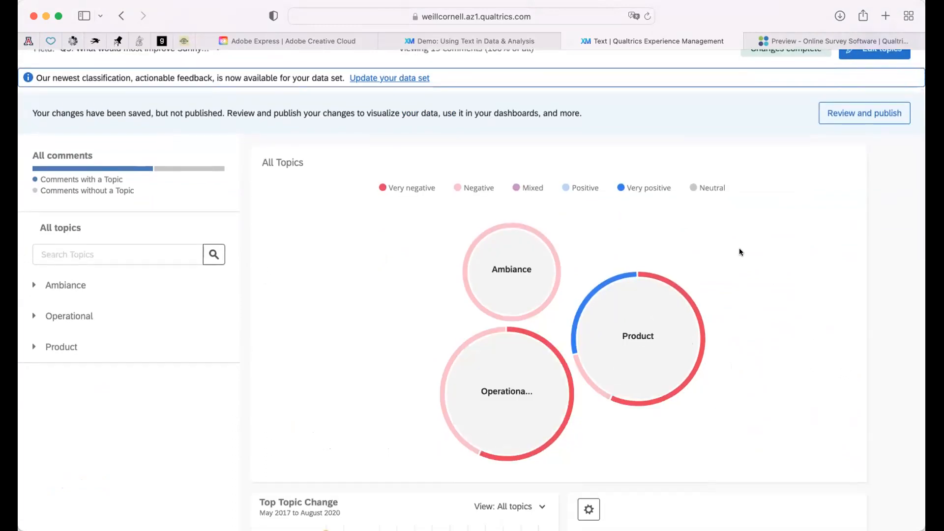
pyautogui.scroll(-2, 741, 253)
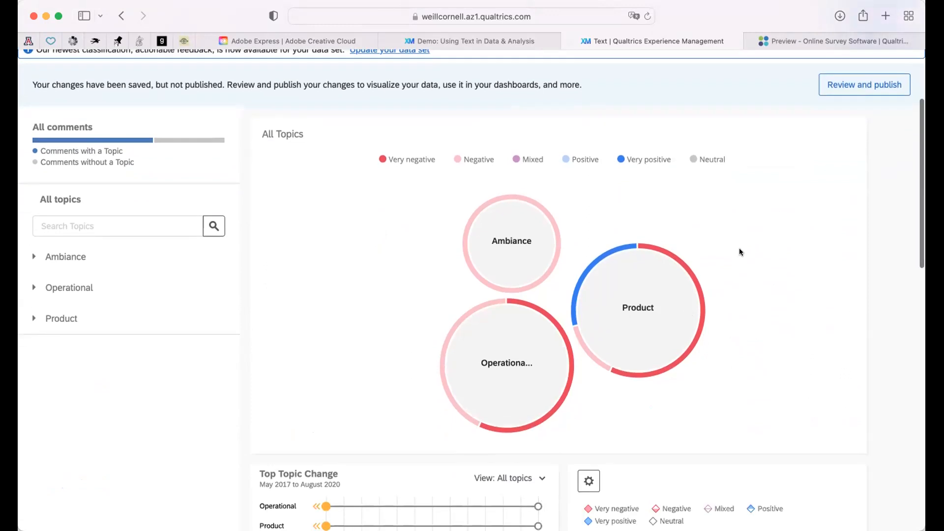
pyautogui.moveTo(475, 345)
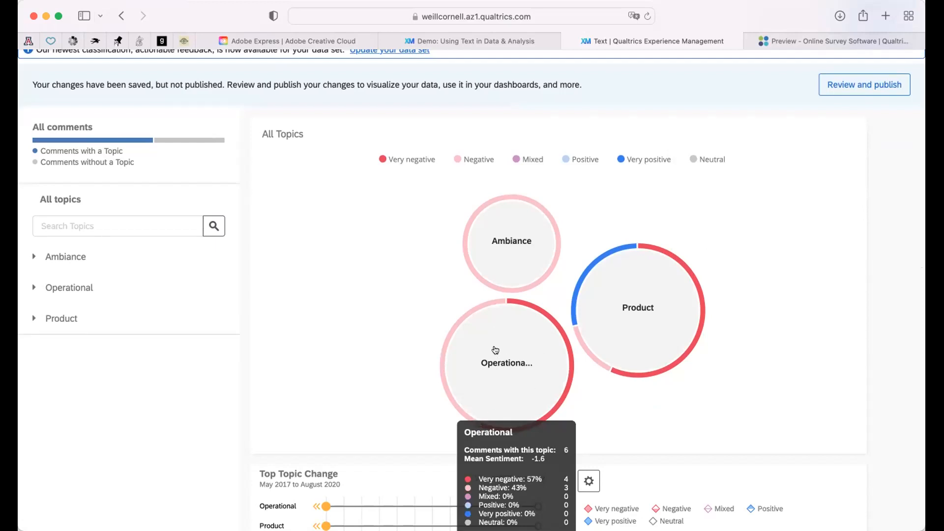
pyautogui.scroll(-2, 498, 357)
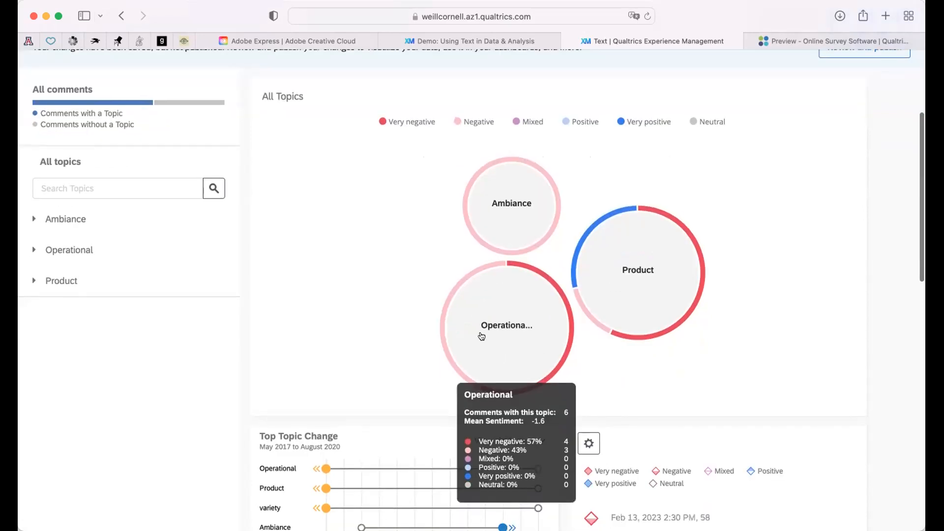
# Drill down in the bubble chart from the Operational topic into its Containers subtopic, checking the sentiment of its subtopics
pyautogui.click(485, 330)
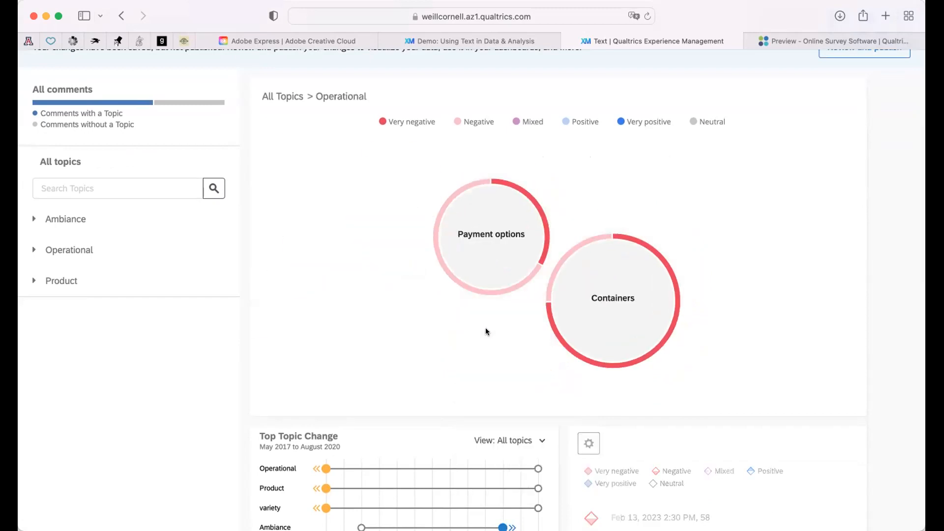
pyautogui.scroll(-1, 486, 331)
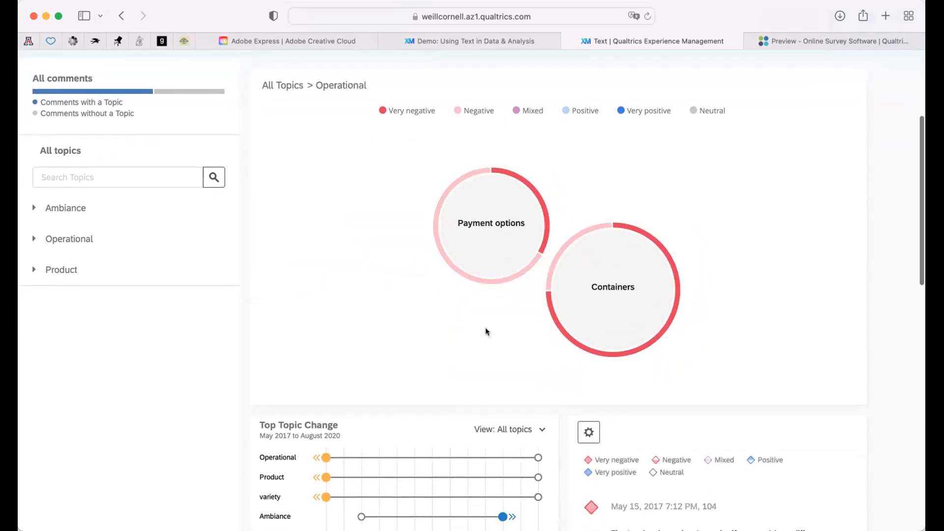
pyautogui.moveTo(484, 235)
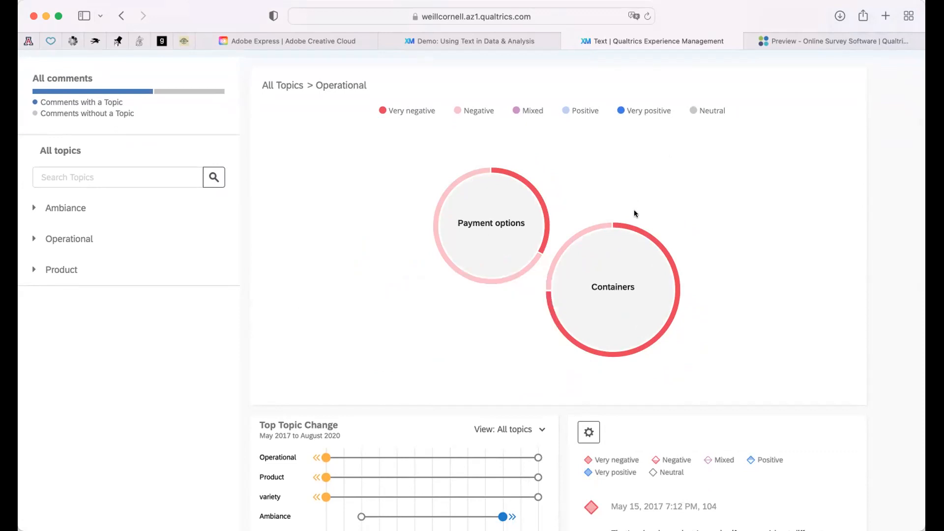
pyautogui.scroll(-2, 625, 256)
pyautogui.moveTo(621, 285)
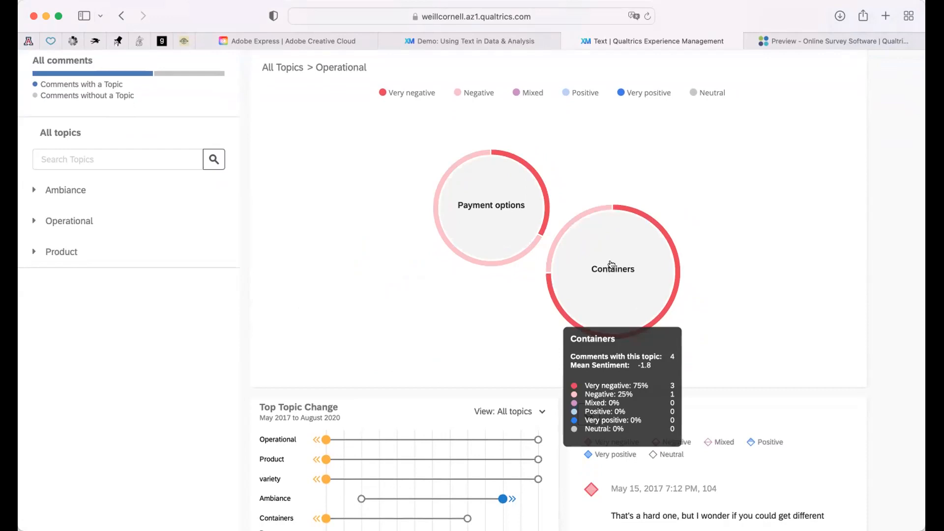
pyautogui.click(611, 265)
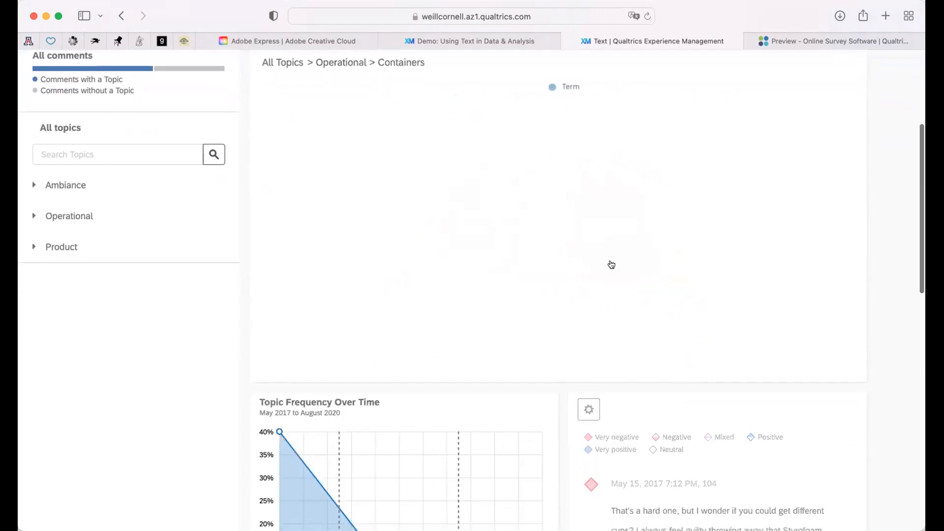
# Read through the comments tagged Containers, checking their sentiment ratings alongside the topic's frequency and sentiment breakdown charts
pyautogui.scroll(-3, 611, 265)
pyautogui.scroll(-2, 504, 412)
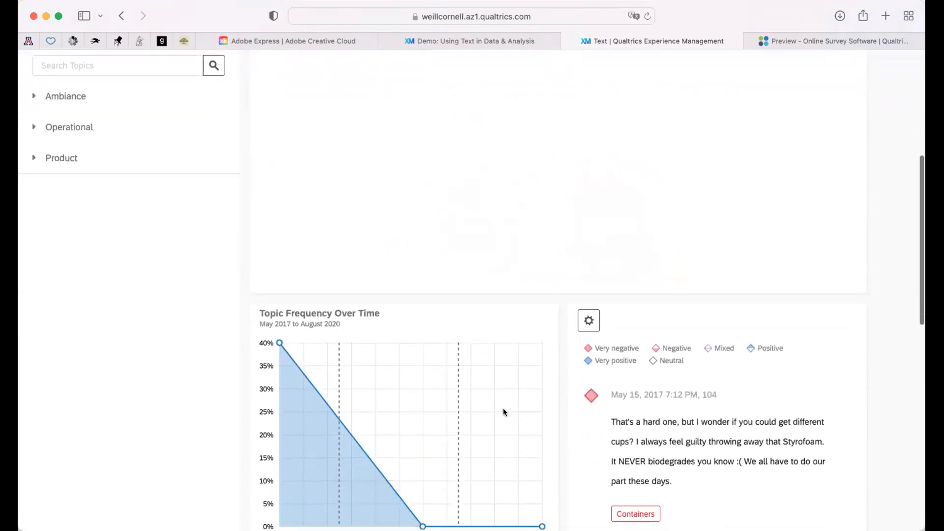
pyautogui.scroll(-1, 712, 410)
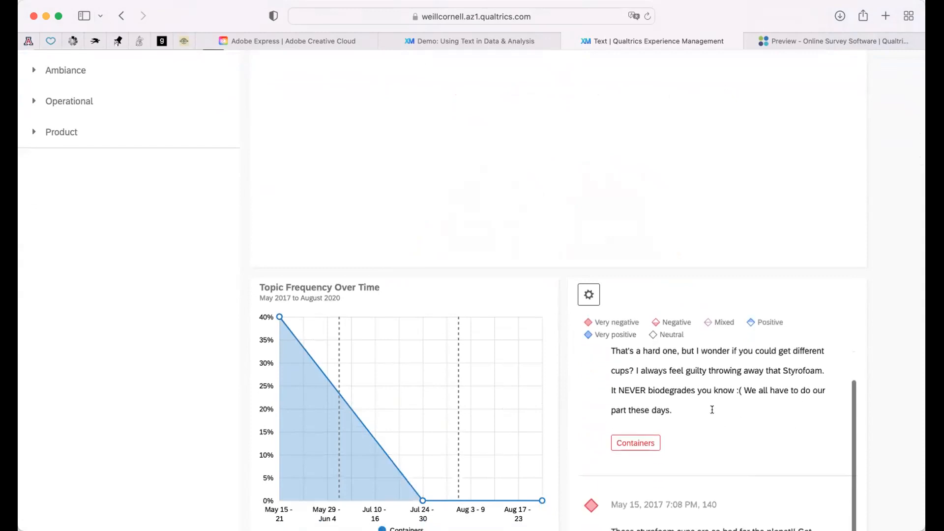
pyautogui.scroll(-2, 847, 386)
pyautogui.scroll(3, 751, 402)
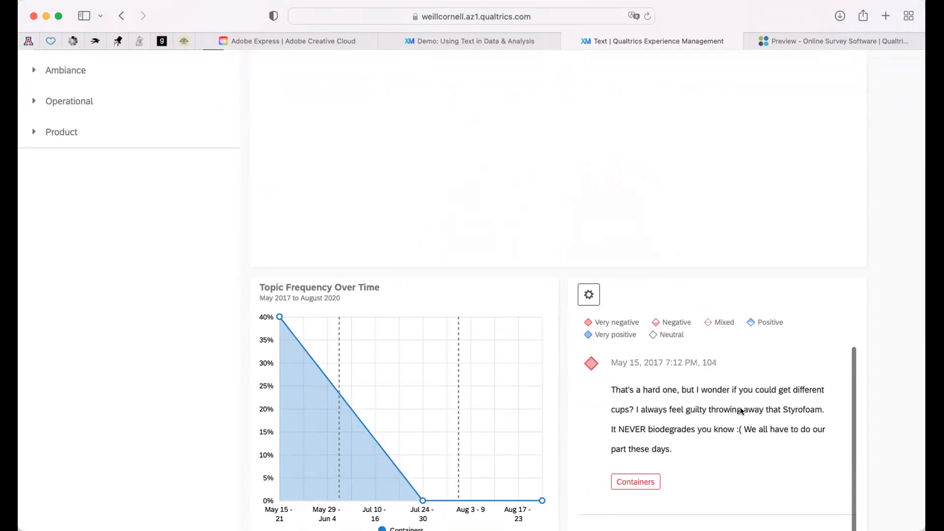
pyautogui.scroll(1, 741, 411)
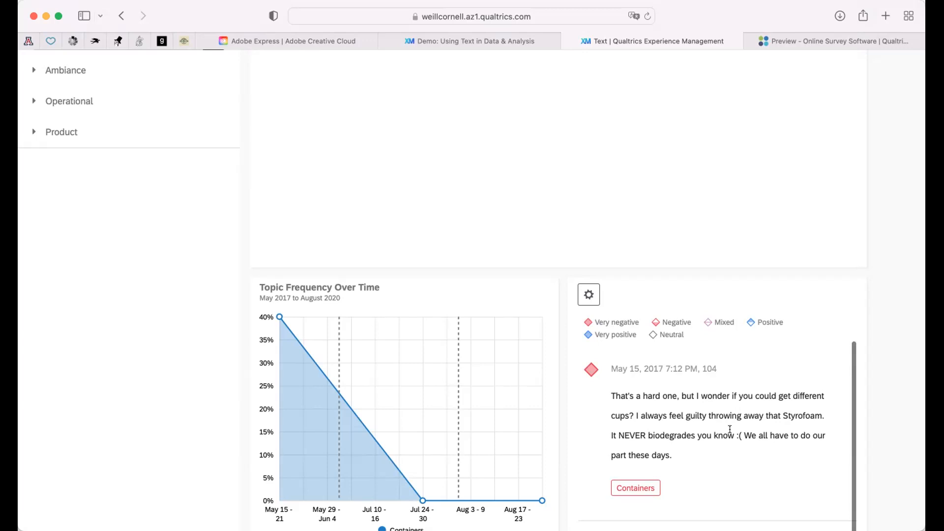
pyautogui.scroll(-3, 730, 429)
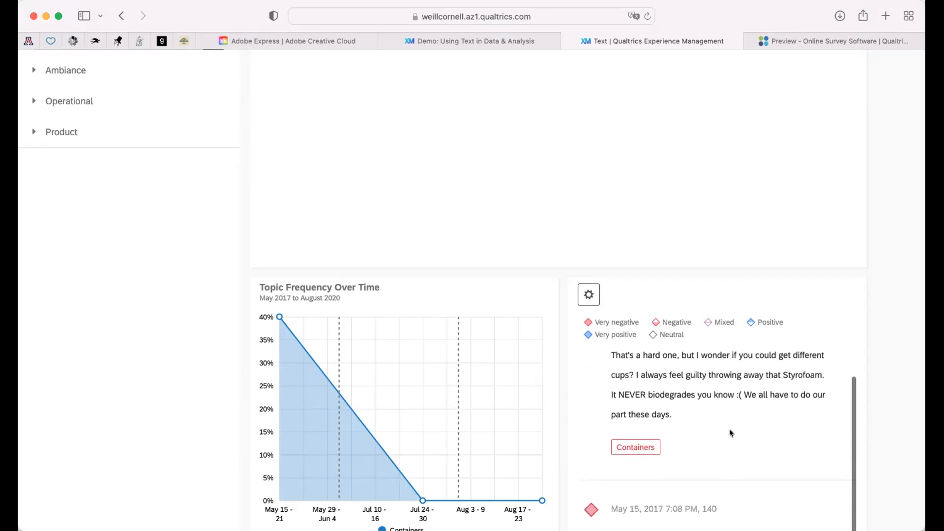
pyautogui.scroll(-5, 730, 429)
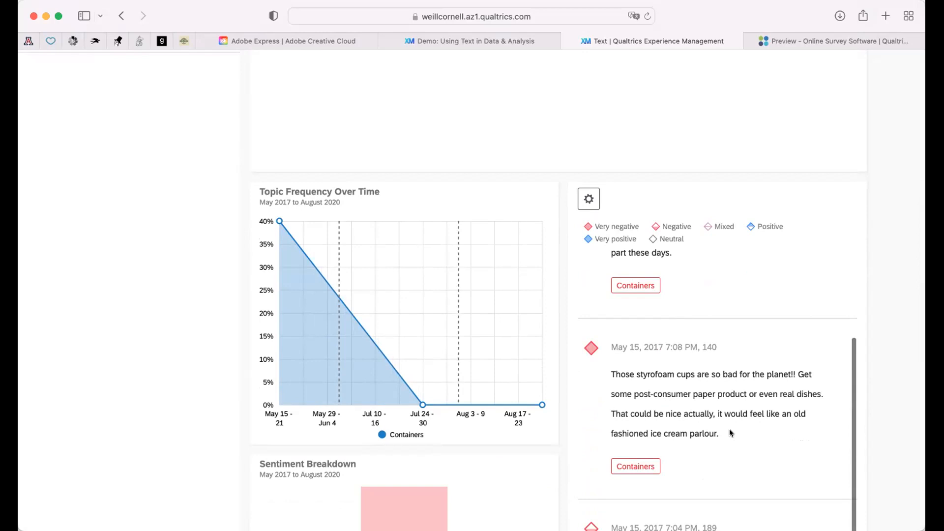
pyautogui.scroll(-4, 730, 429)
pyautogui.scroll(-2, 747, 431)
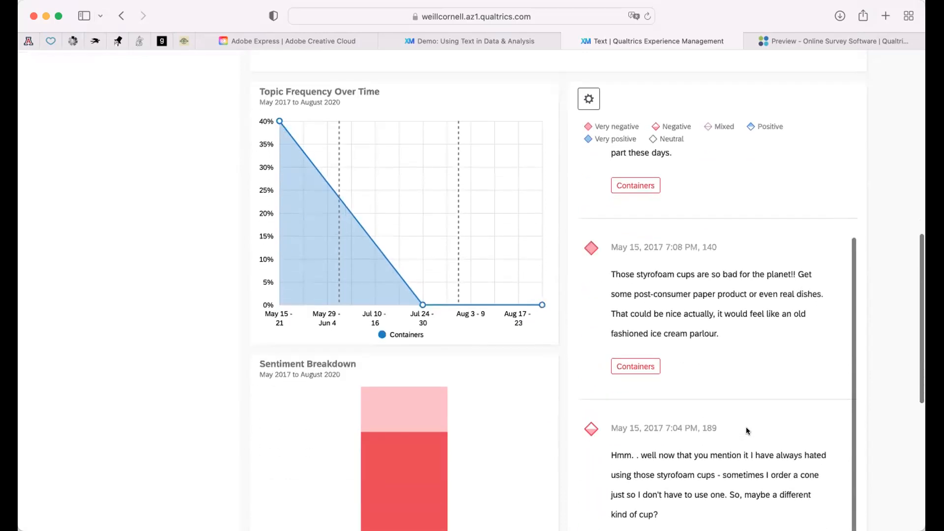
pyautogui.scroll(-3, 747, 431)
pyautogui.scroll(-2, 746, 425)
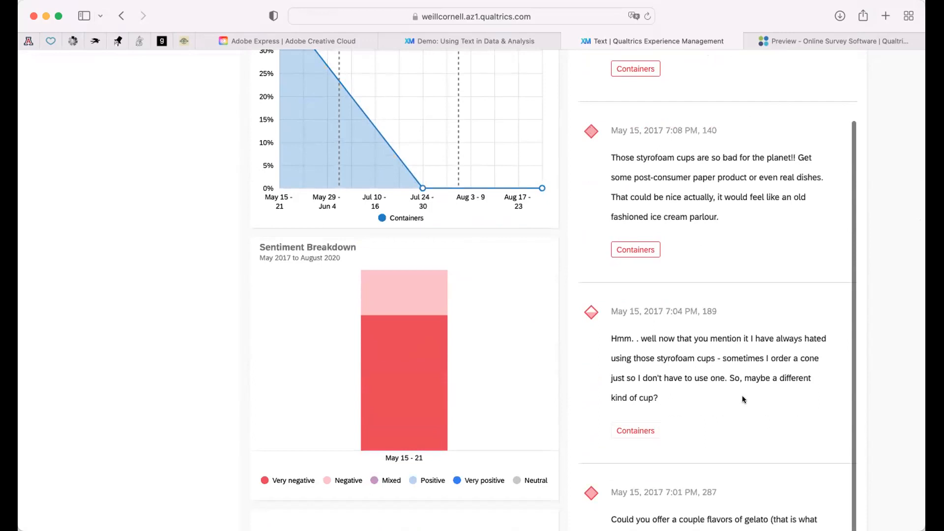
pyautogui.scroll(-4, 742, 396)
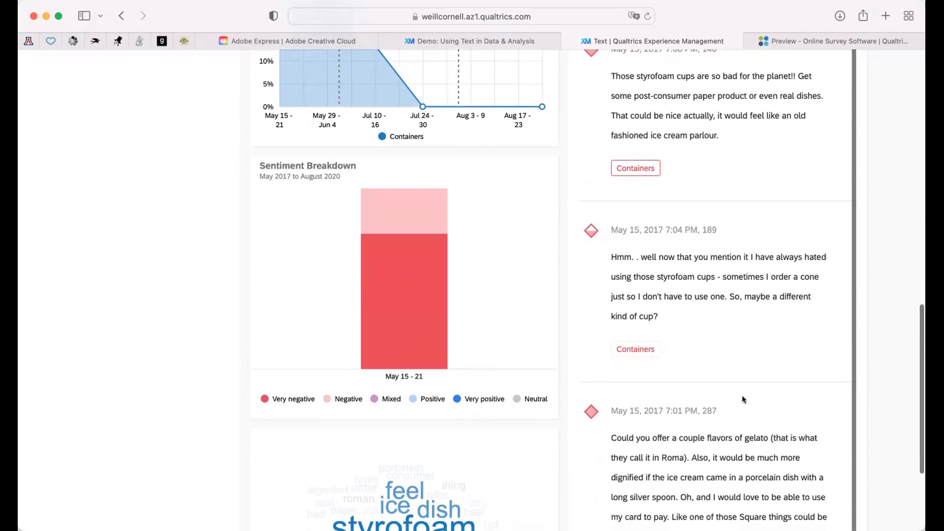
pyautogui.scroll(20, 743, 396)
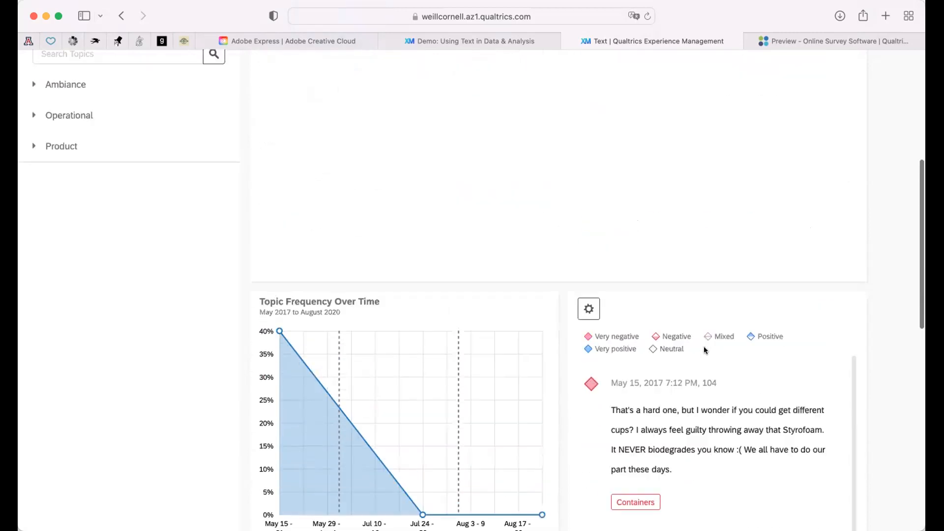
pyautogui.scroll(8, 705, 349)
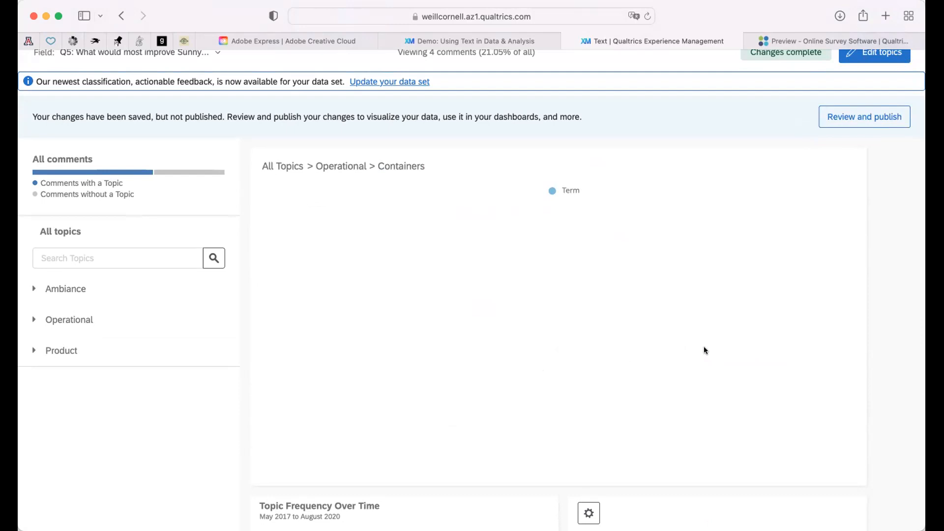
pyautogui.scroll(-3, 697, 311)
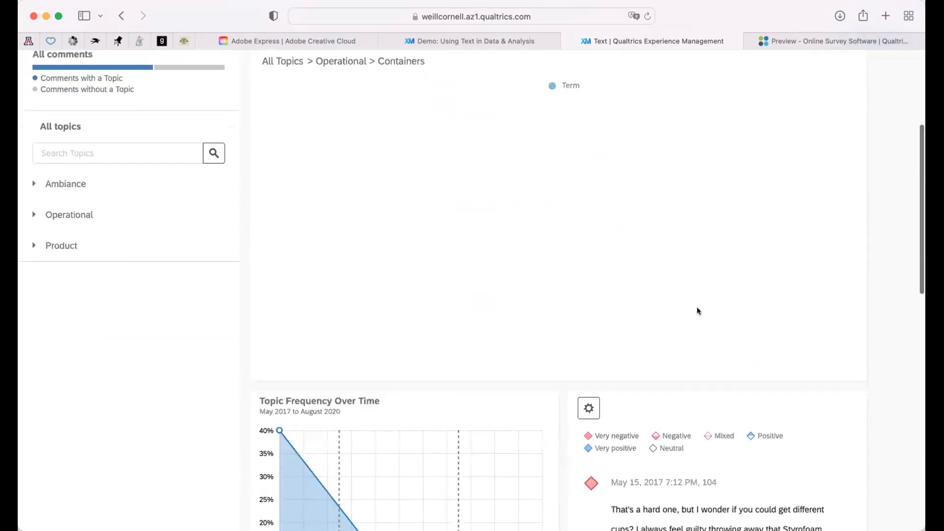
pyautogui.scroll(2, 697, 310)
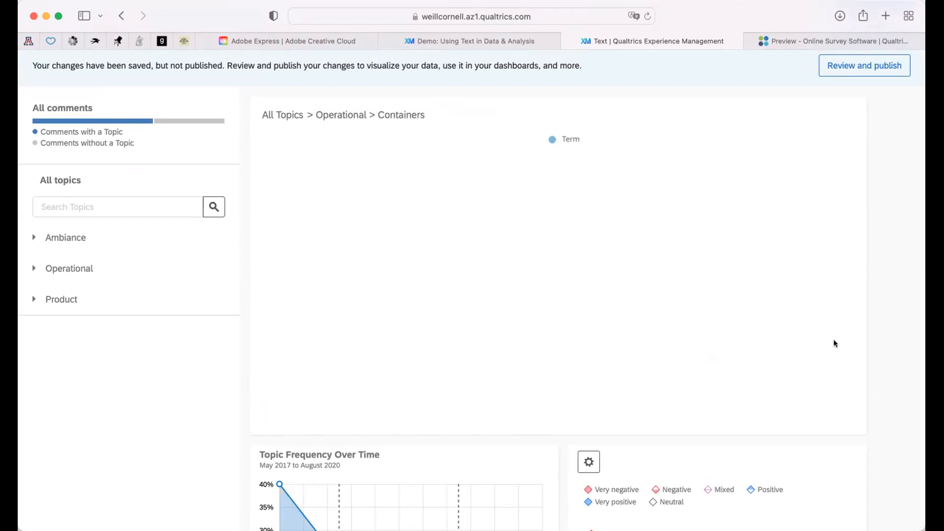
pyautogui.scroll(1, 884, 346)
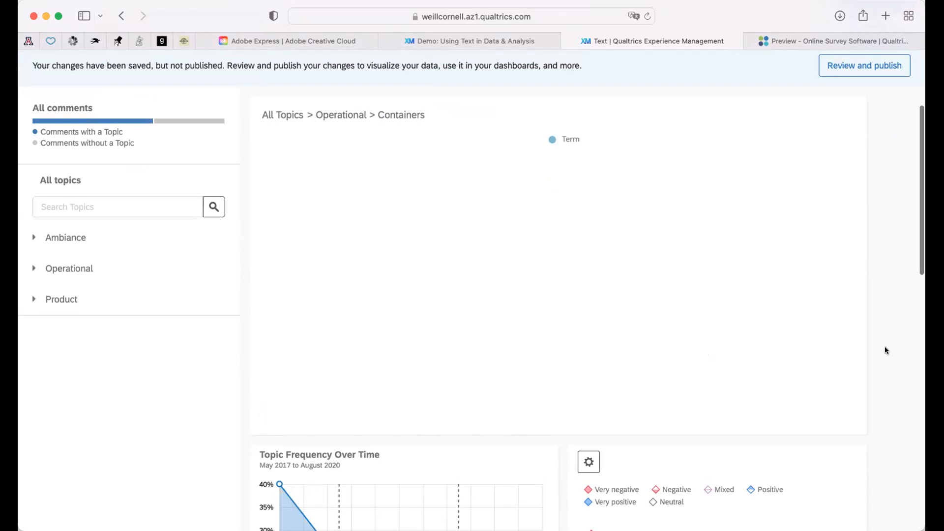
pyautogui.scroll(-10, 885, 350)
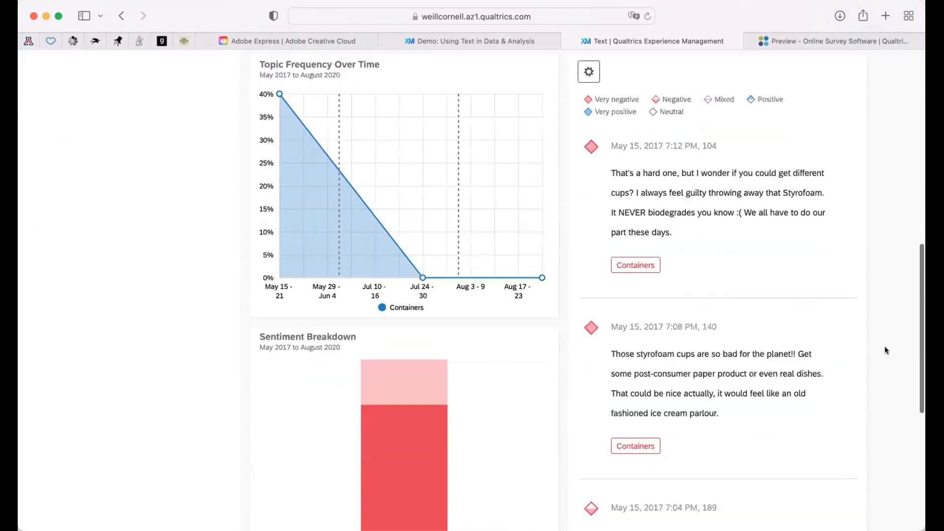
pyautogui.scroll(-5, 885, 350)
# Return to the All Topics overview and examine the Top Topic Change chart for growing and shrinking topics
pyautogui.scroll(15, 886, 350)
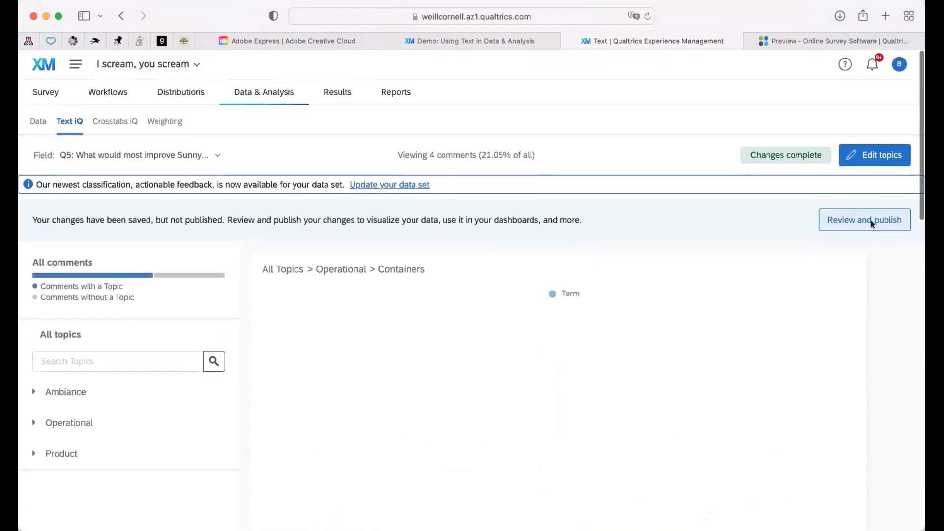
pyautogui.click(276, 269)
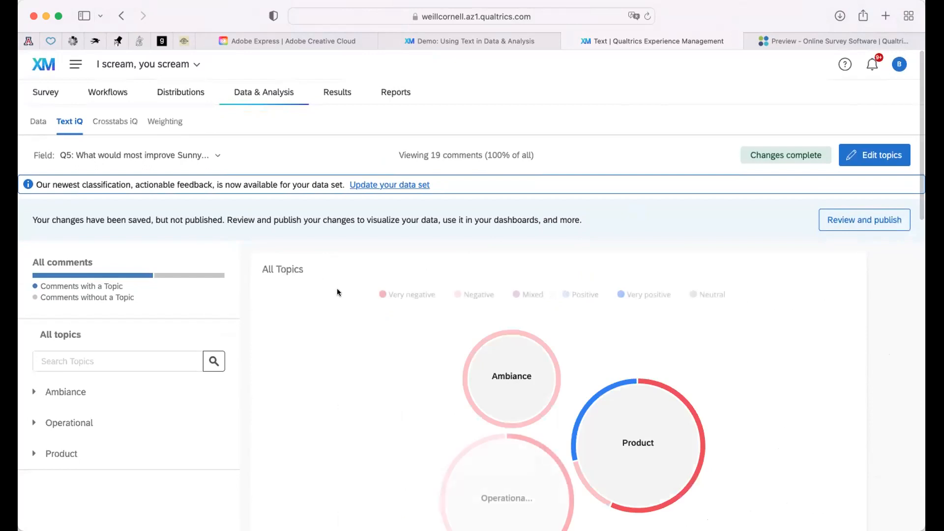
pyautogui.scroll(-3, 426, 350)
pyautogui.scroll(-5, 425, 350)
pyautogui.scroll(1, 425, 350)
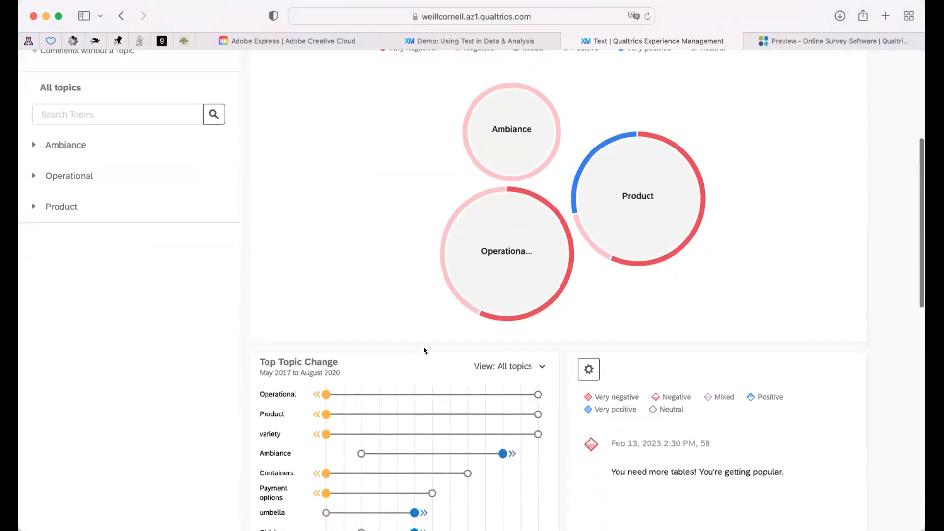
pyautogui.scroll(-1, 425, 350)
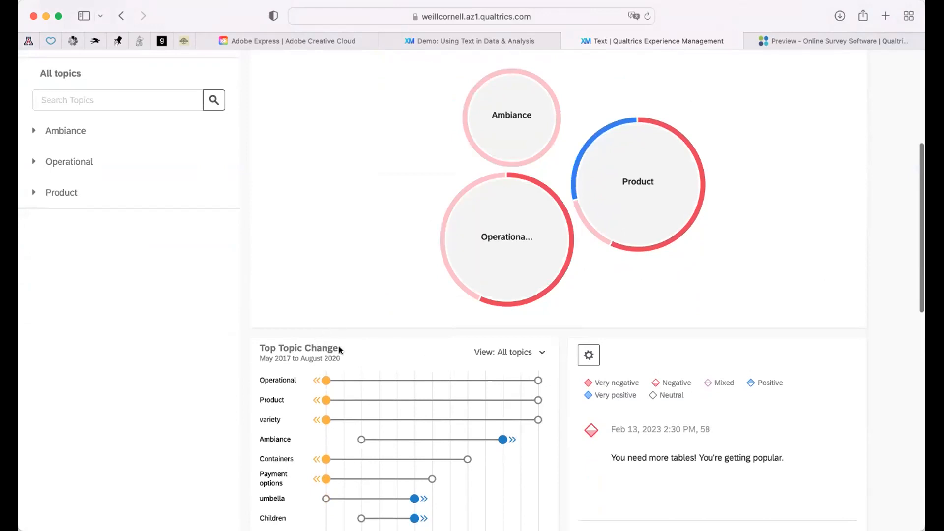
pyautogui.scroll(-5, 339, 351)
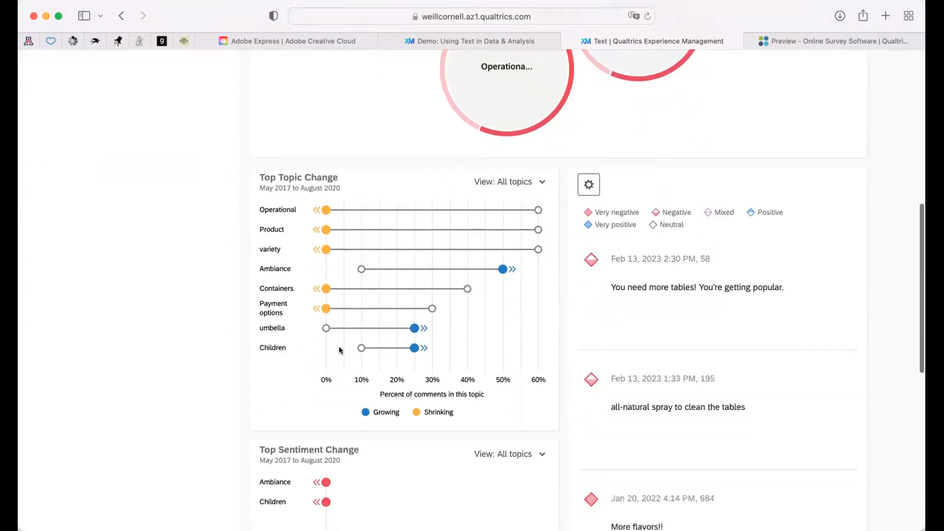
pyautogui.scroll(2, 330, 412)
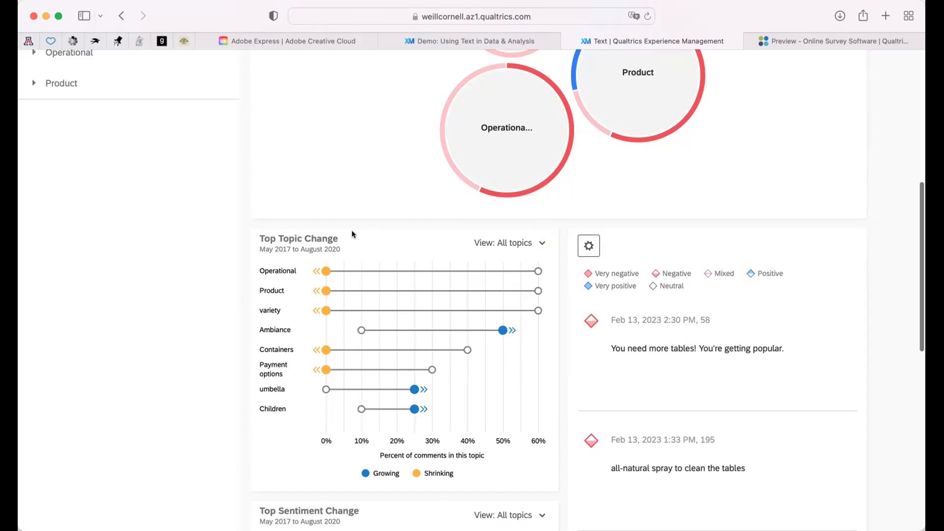
pyautogui.scroll(-1, 352, 234)
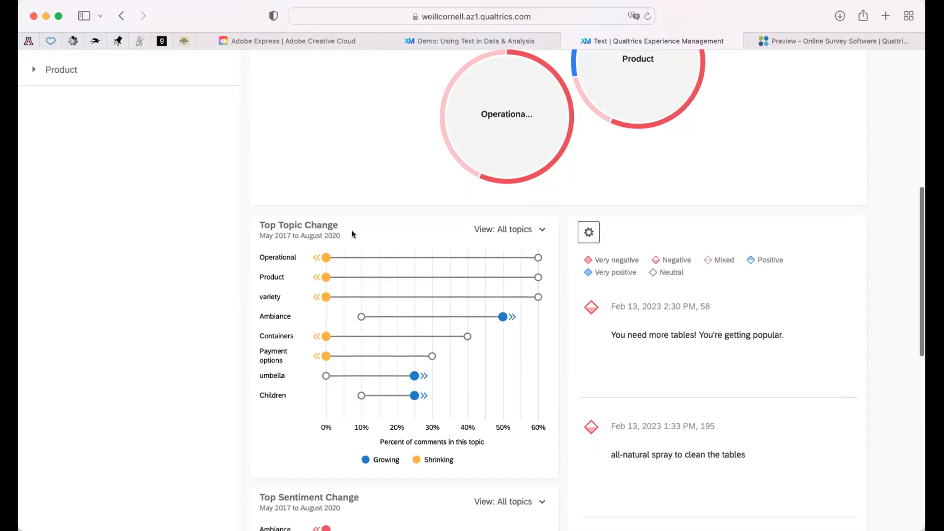
pyautogui.scroll(-1, 352, 234)
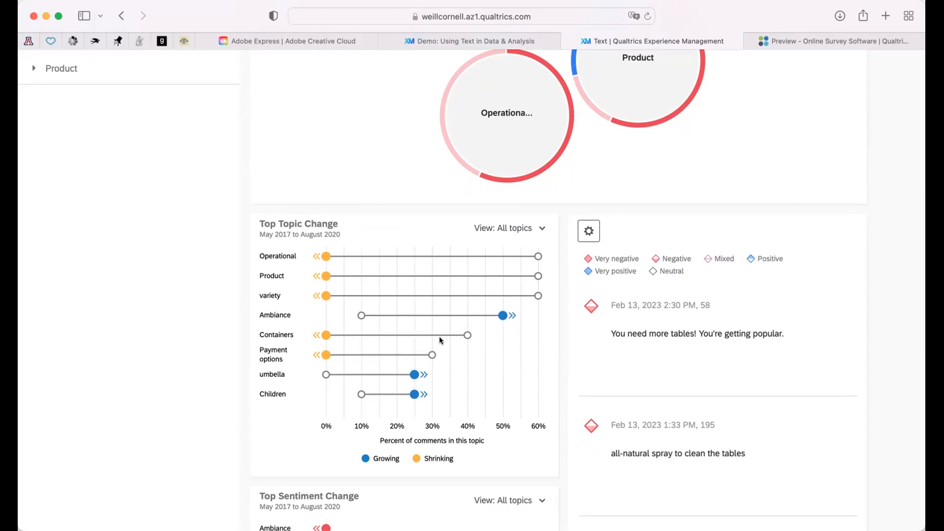
# Examine the Top Sentiment Change chart for all topics and look over the comments and word cloud around it
pyautogui.scroll(-3, 399, 494)
pyautogui.scroll(2, 398, 498)
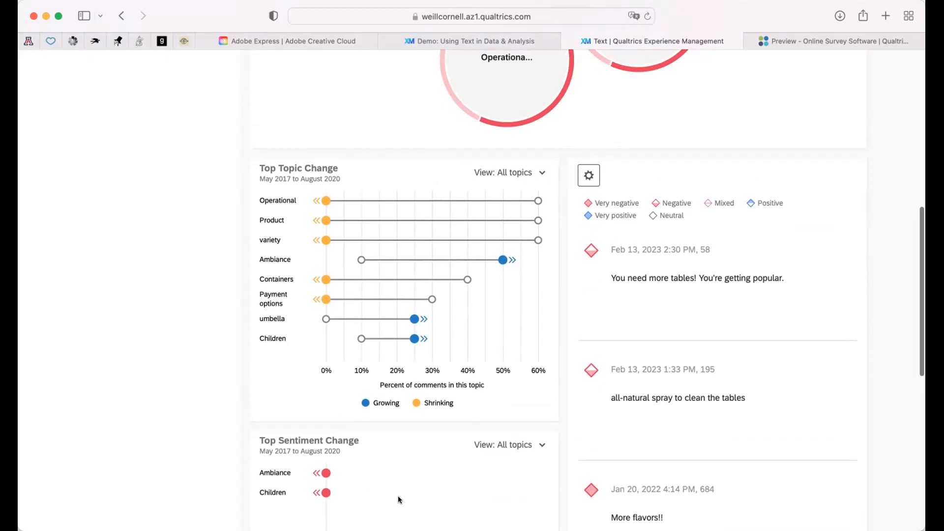
pyautogui.scroll(-2, 399, 497)
pyautogui.scroll(1, 398, 499)
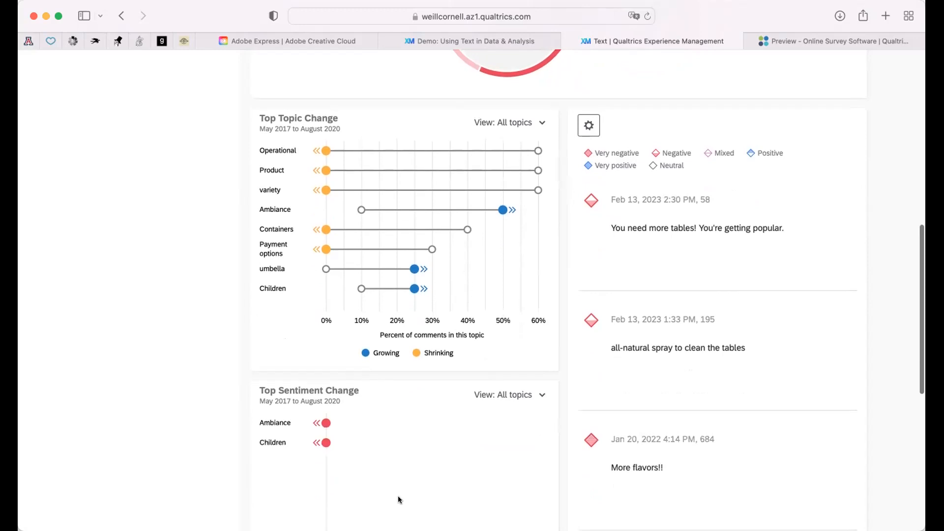
pyautogui.scroll(-3, 398, 500)
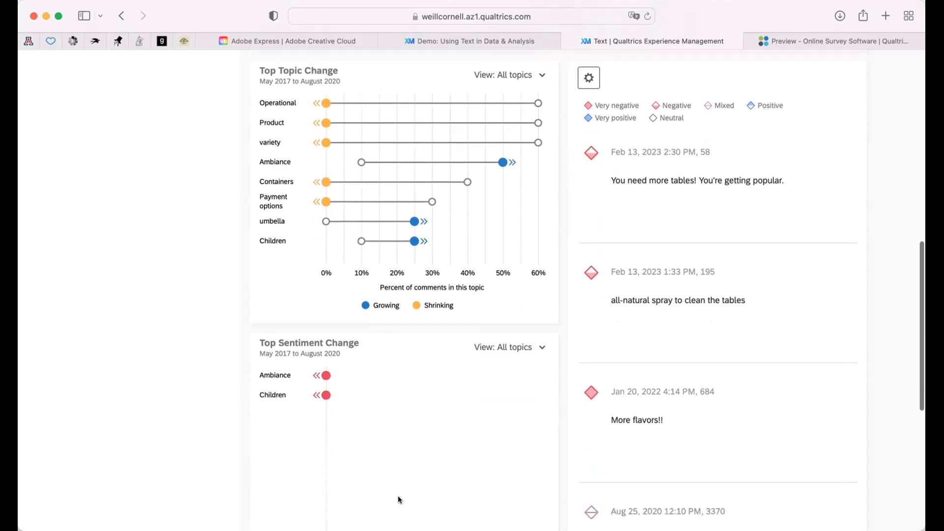
pyautogui.scroll(-4, 398, 498)
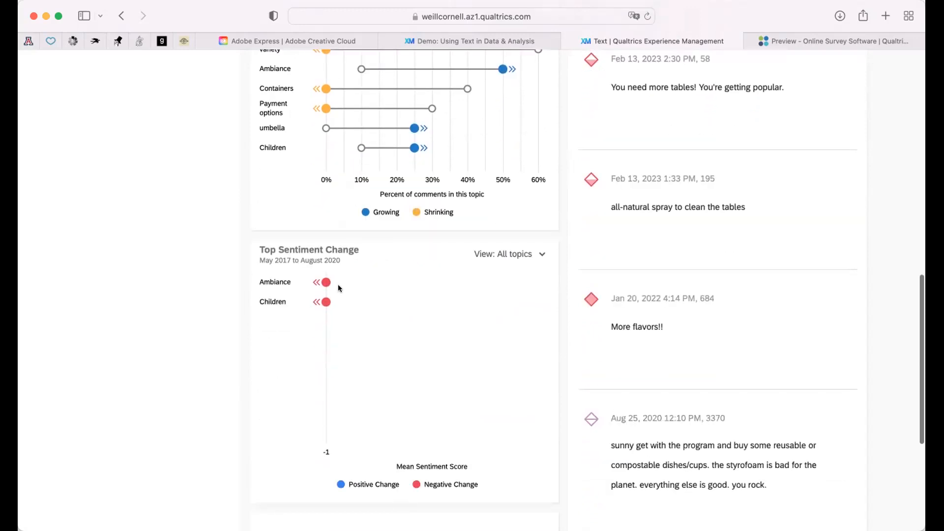
pyautogui.scroll(-7, 338, 284)
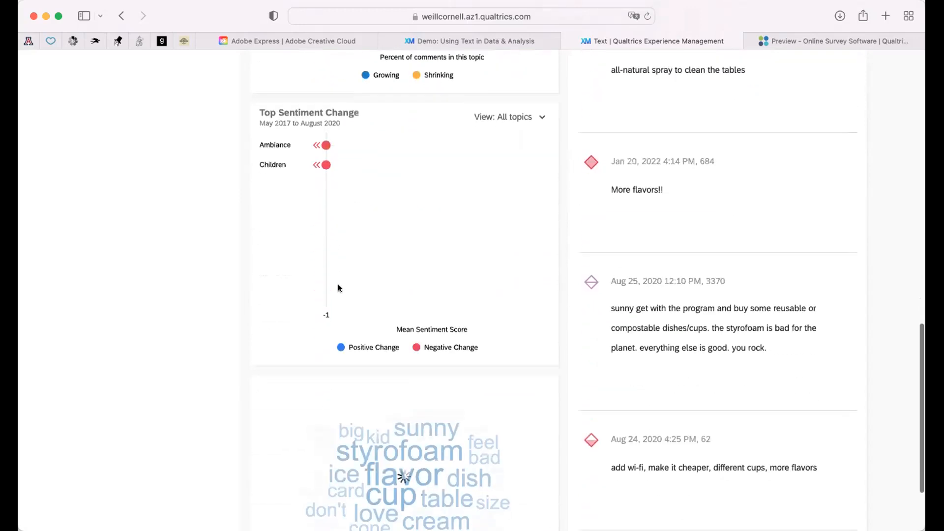
pyautogui.scroll(20, 338, 285)
pyautogui.scroll(-15, 338, 288)
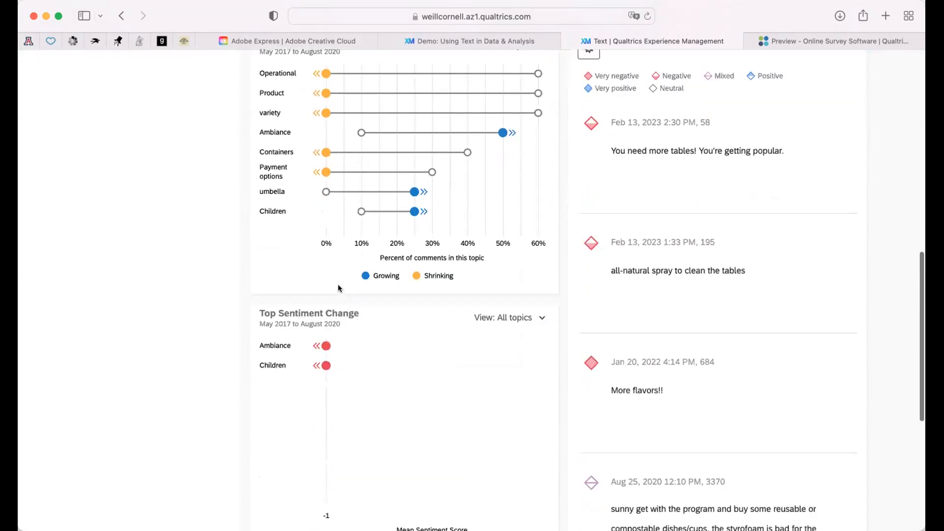
pyautogui.scroll(15, 338, 288)
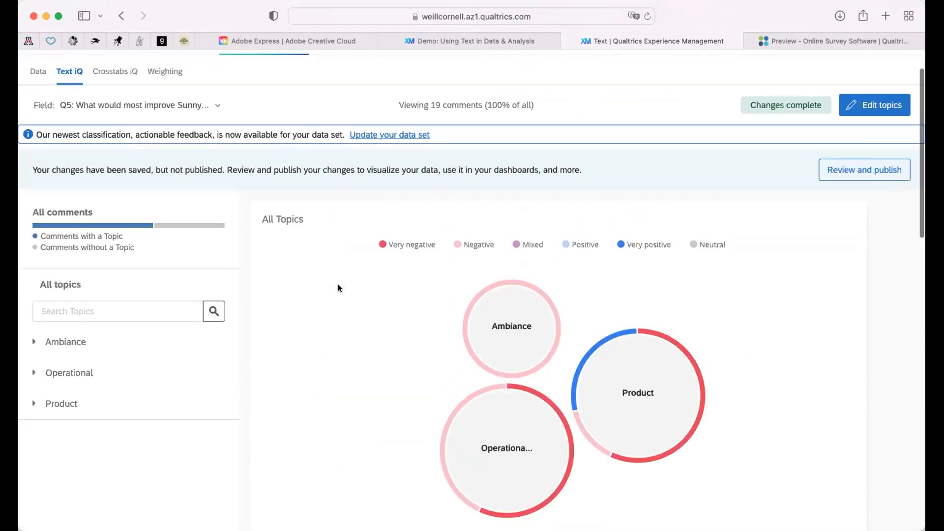
pyautogui.scroll(1, 338, 288)
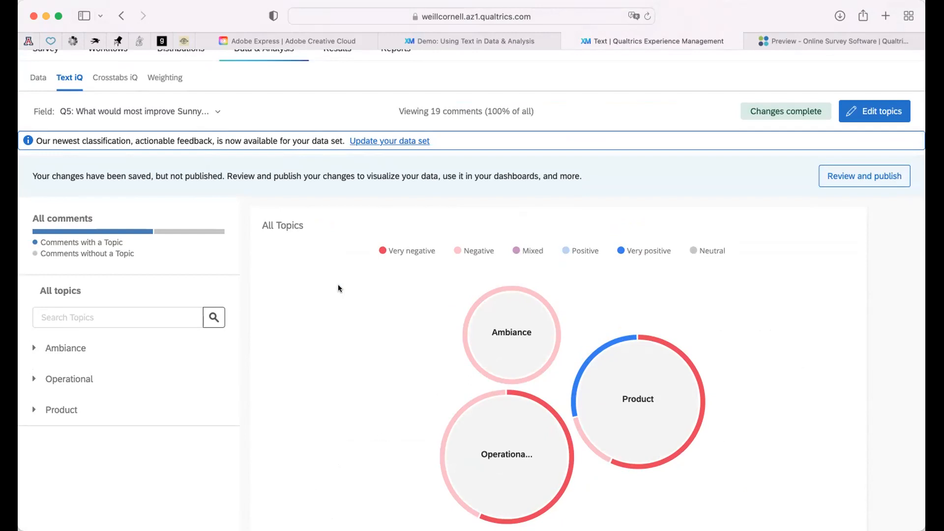
pyautogui.scroll(3, 401, 332)
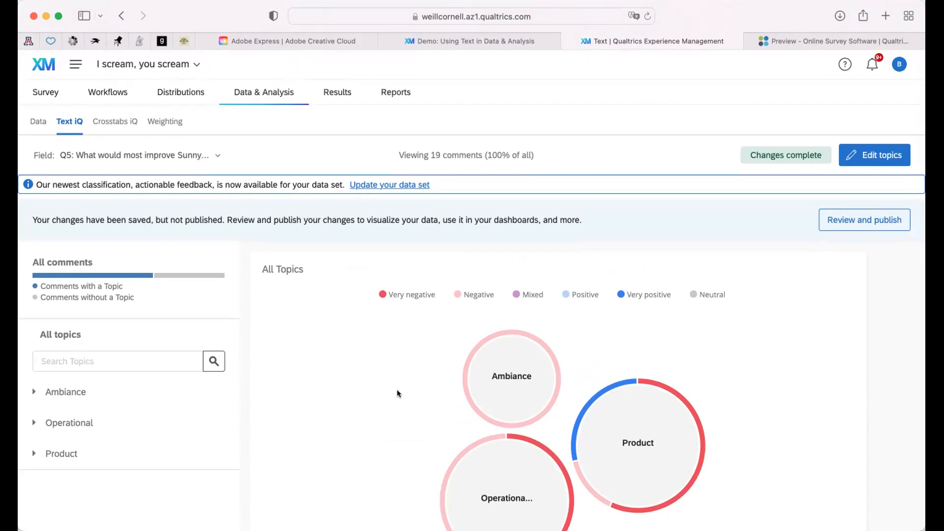
pyautogui.scroll(-2, 398, 393)
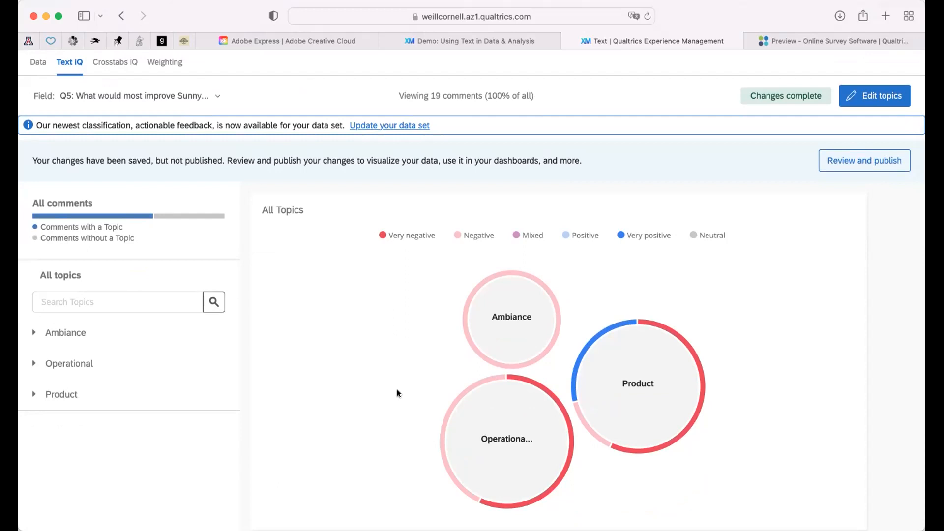
# Switch to the survey's response data table and add the Q4 - Topics embedded data column
pyautogui.scroll(3, 380, 396)
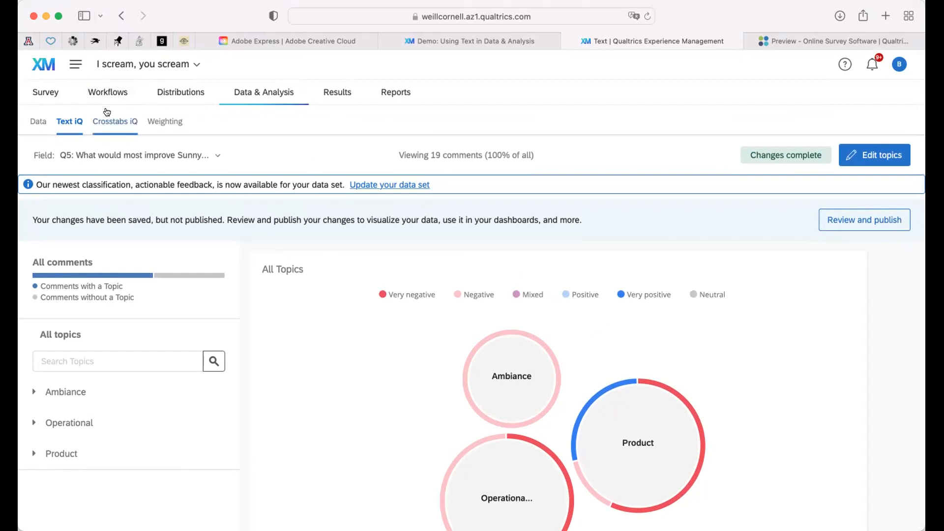
pyautogui.click(37, 122)
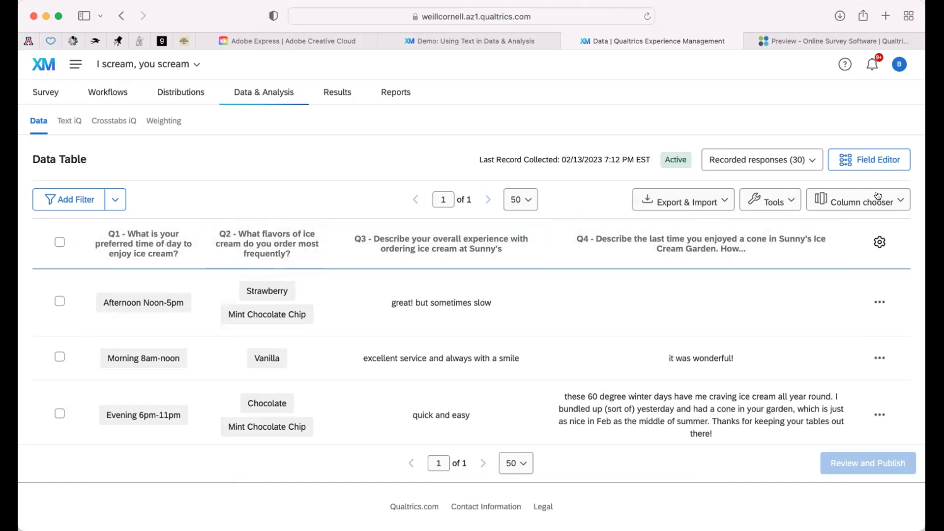
pyautogui.click(898, 199)
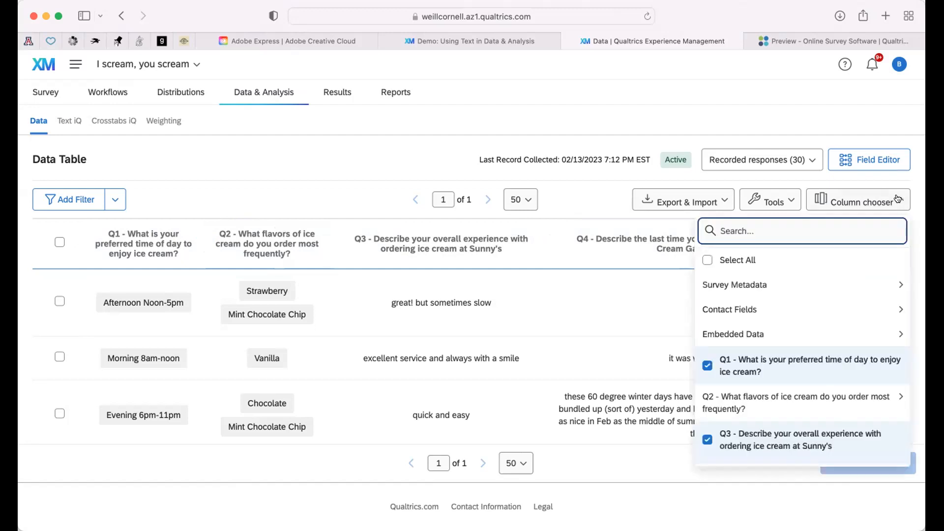
pyautogui.moveTo(818, 329)
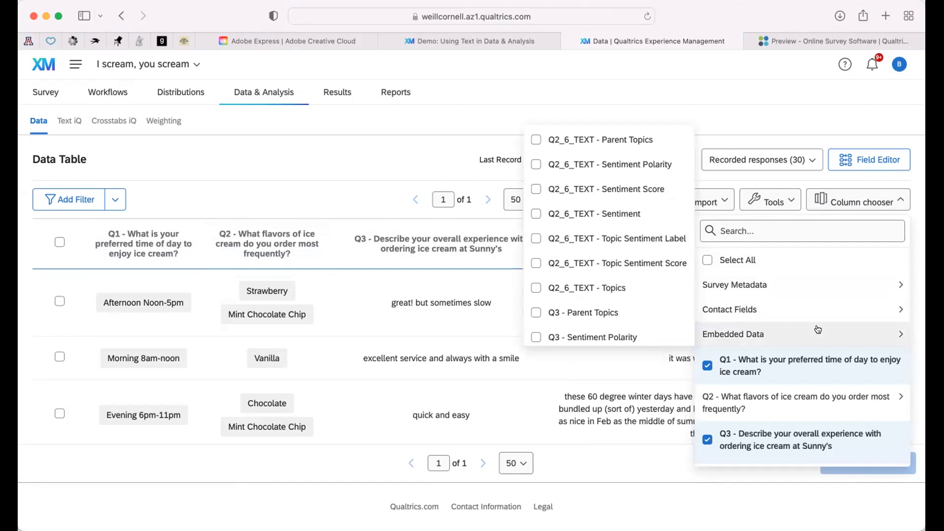
pyautogui.scroll(-5, 641, 316)
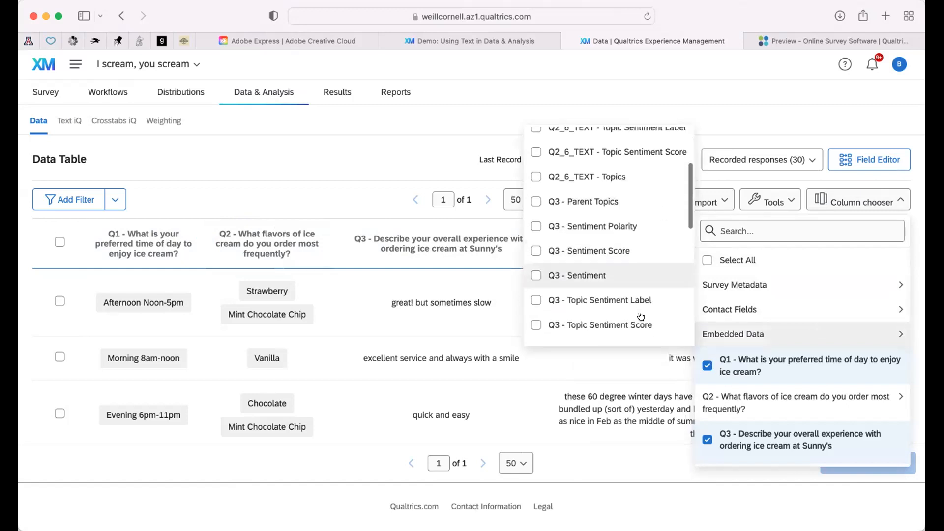
pyautogui.scroll(-4, 641, 316)
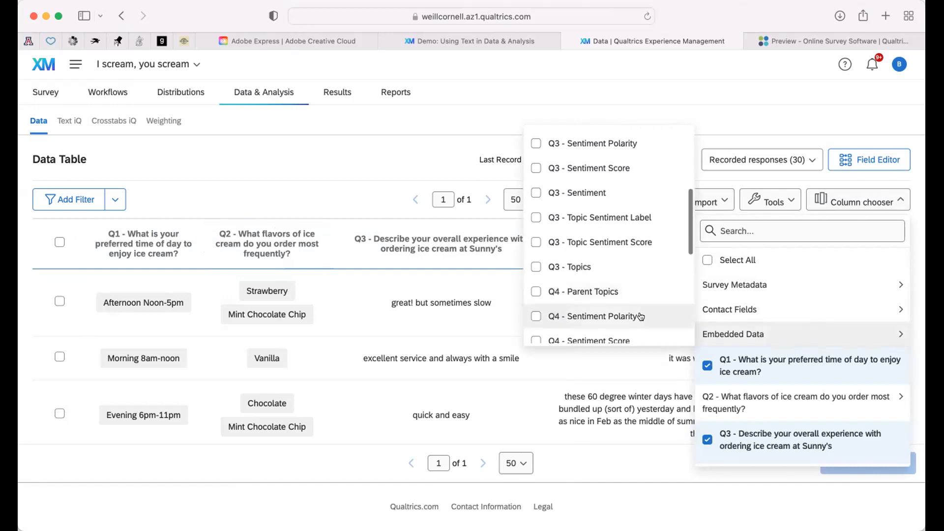
pyautogui.scroll(-4, 640, 316)
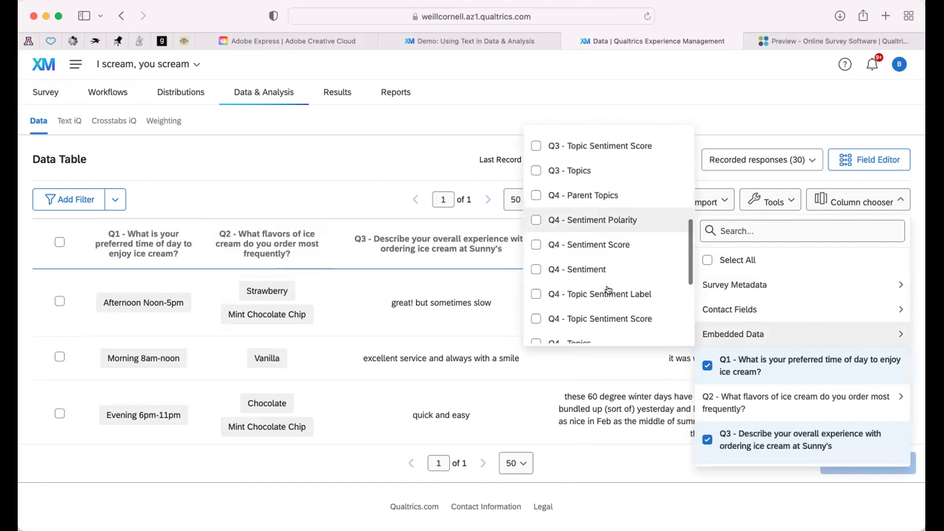
pyautogui.scroll(-1, 609, 291)
pyautogui.click(584, 314)
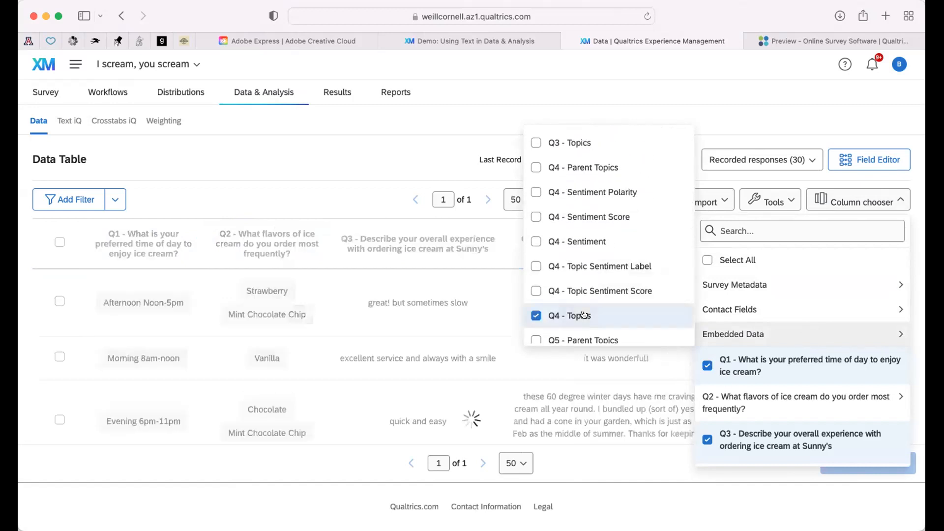
# Add the Q4 - Sentiment embedded data column to the response data table as well
pyautogui.scroll(-3, 584, 315)
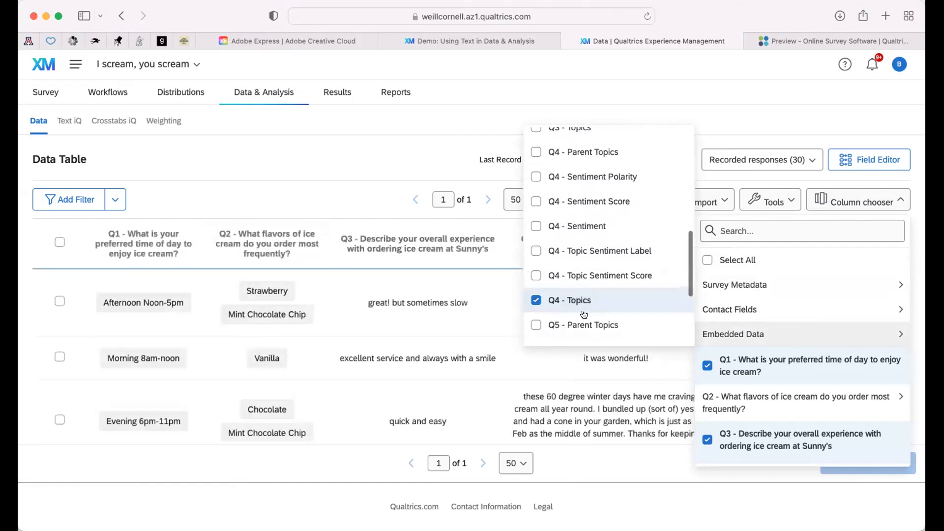
pyautogui.scroll(3, 584, 315)
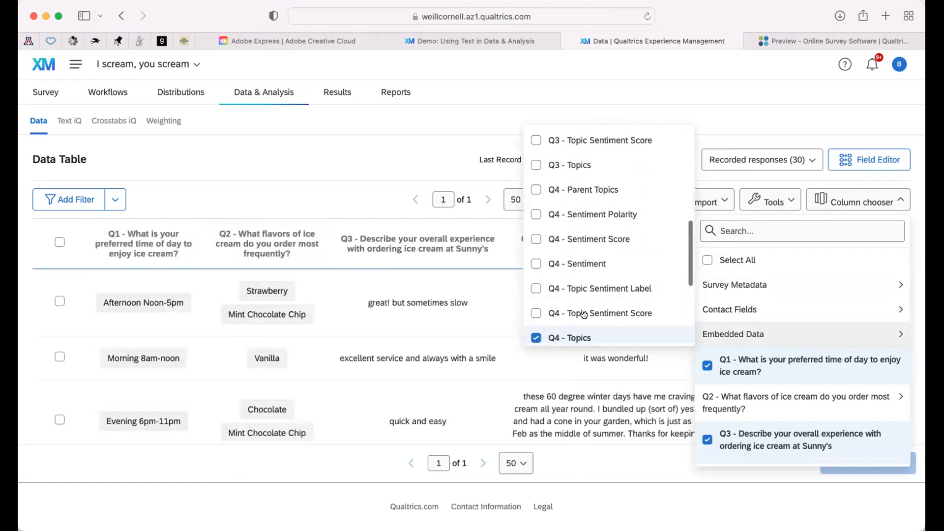
pyautogui.click(535, 264)
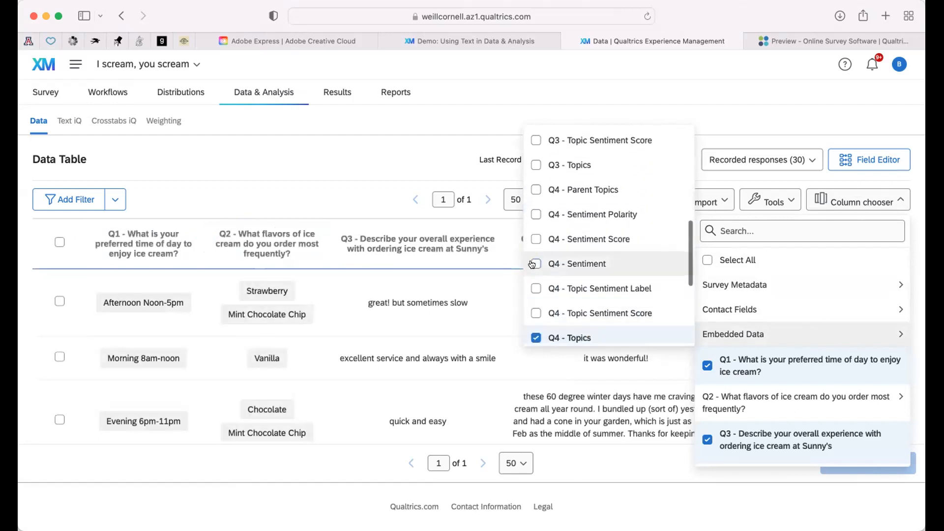
pyautogui.click(745, 107)
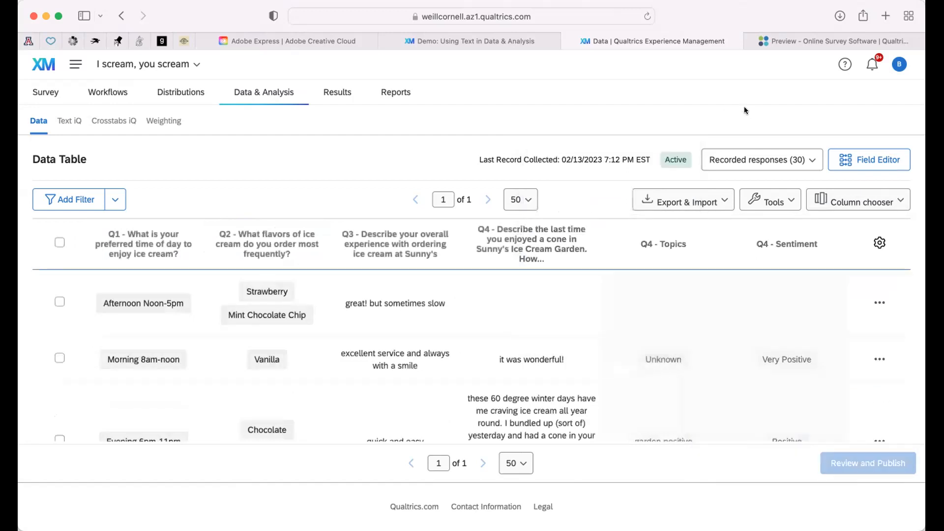
# Look through the responses in the data table, comparing the Q4 comments with their assigned topics and sentiment
pyautogui.moveTo(639, 241)
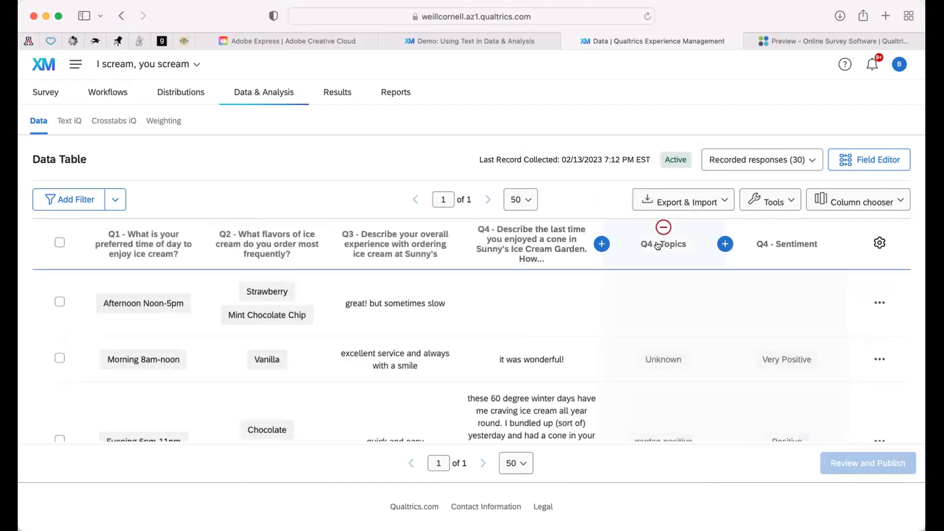
pyautogui.scroll(-3, 660, 289)
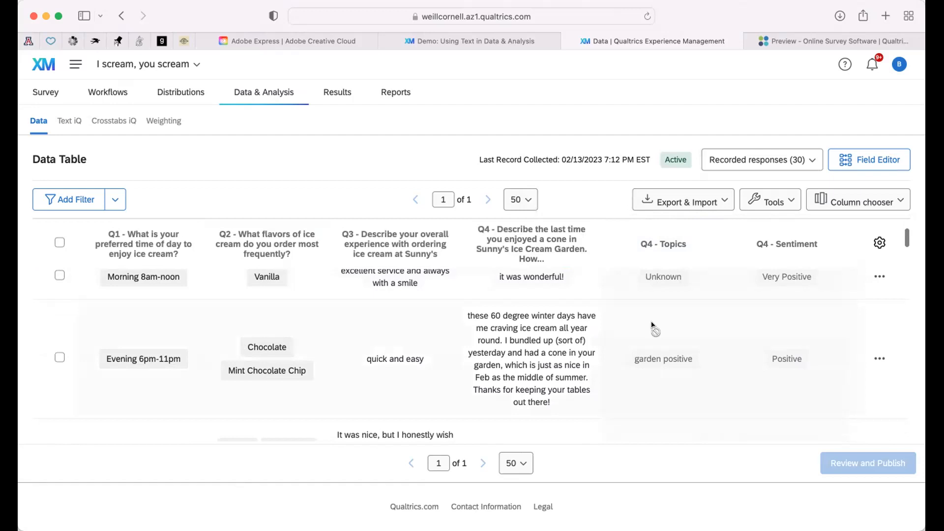
pyautogui.scroll(-1, 653, 325)
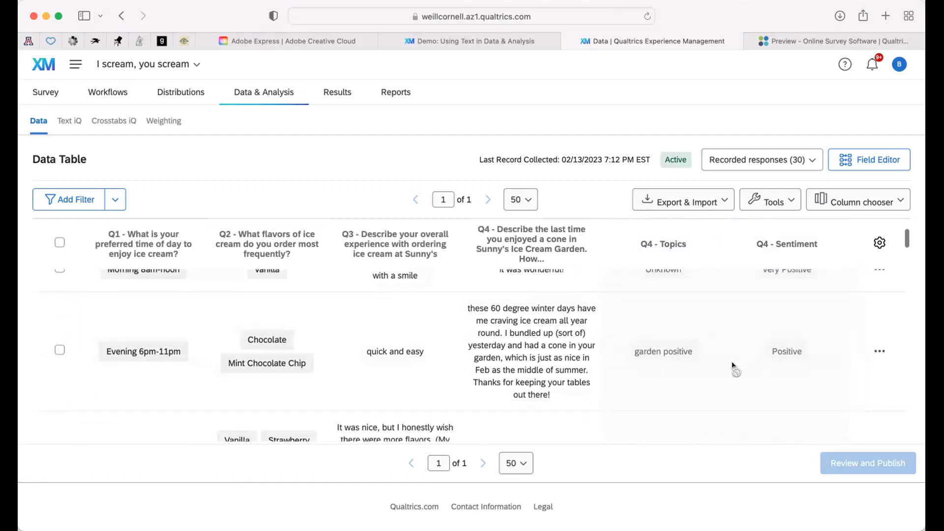
pyautogui.scroll(-5, 733, 367)
pyautogui.scroll(-10, 733, 367)
pyautogui.scroll(1, 733, 366)
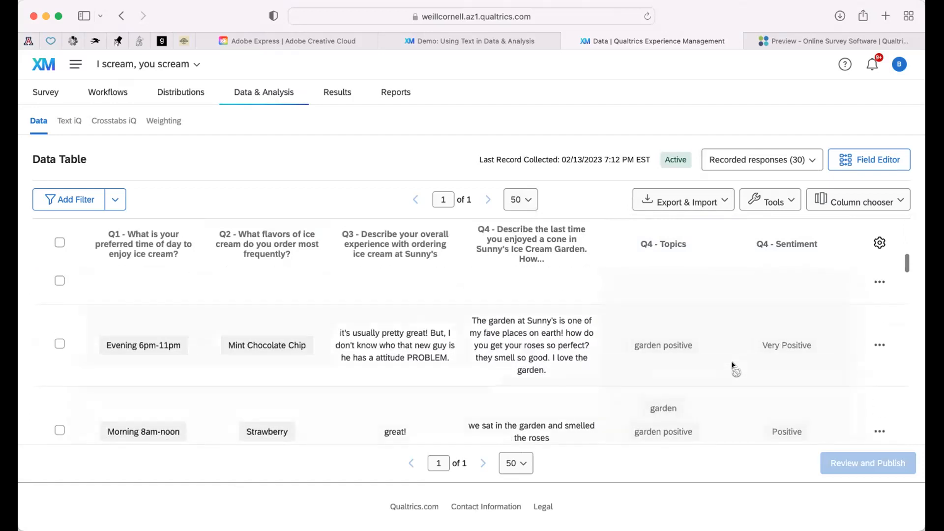
pyautogui.scroll(-2, 733, 367)
pyautogui.scroll(5, 733, 366)
pyautogui.moveTo(144, 215)
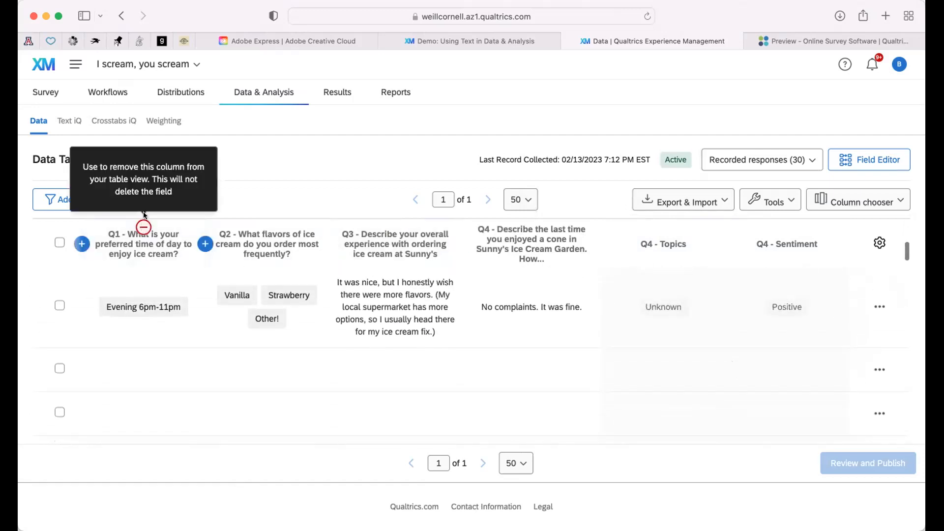
pyautogui.click(116, 199)
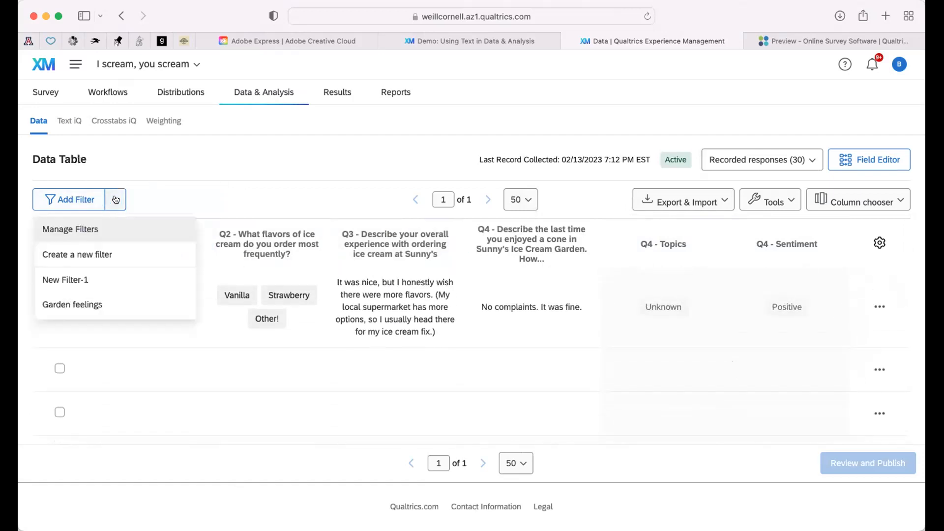
pyautogui.click(85, 253)
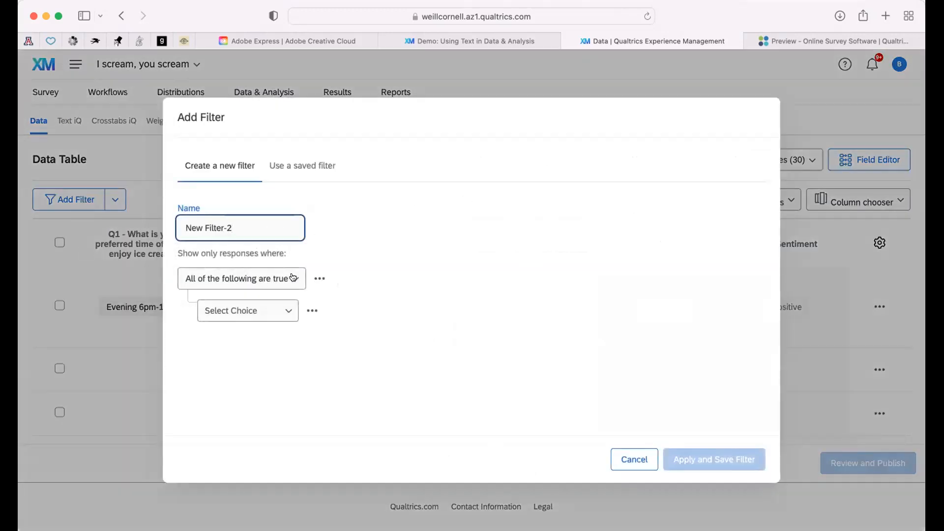
pyautogui.click(290, 310)
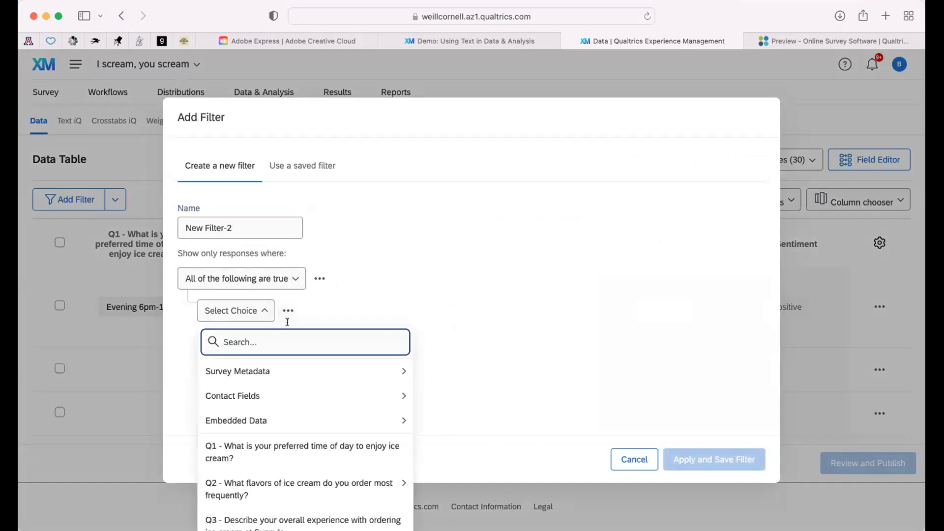
pyautogui.scroll(-2, 257, 441)
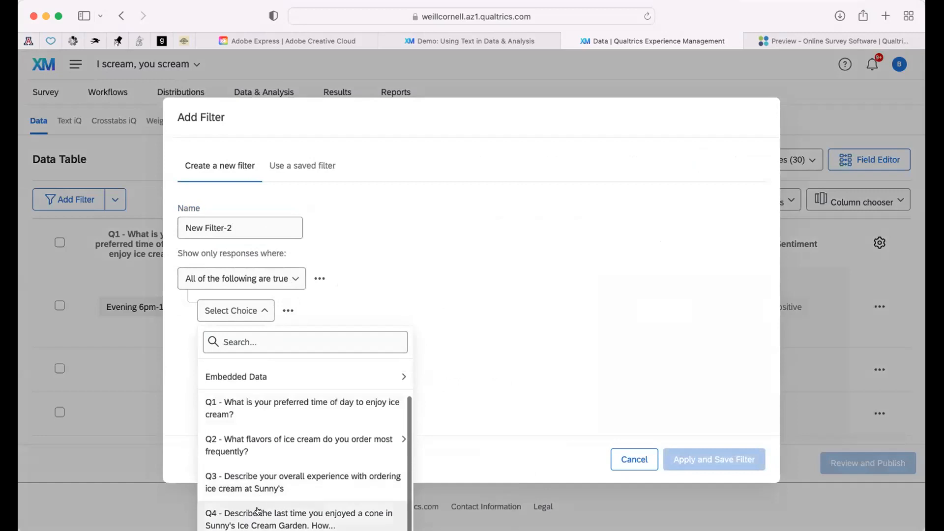
pyautogui.click(258, 511)
pyautogui.click(549, 320)
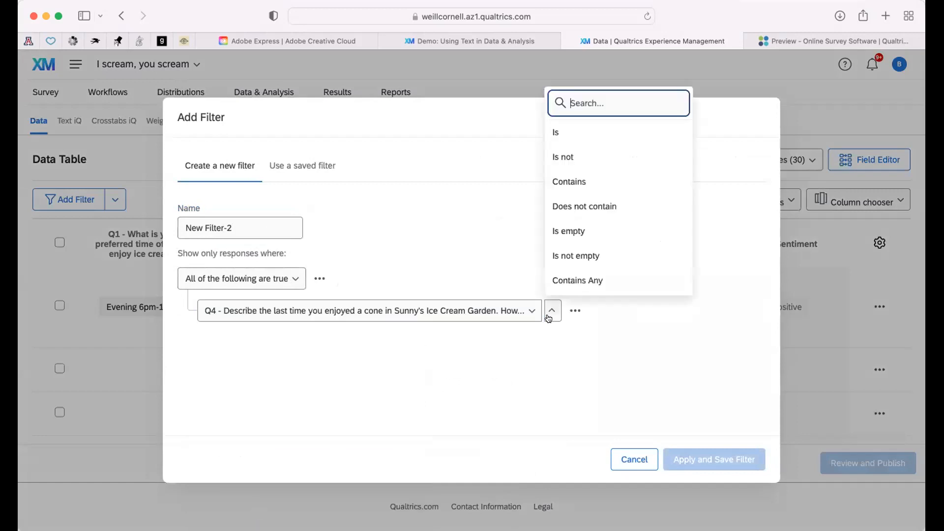
pyautogui.click(567, 134)
pyautogui.click(609, 310)
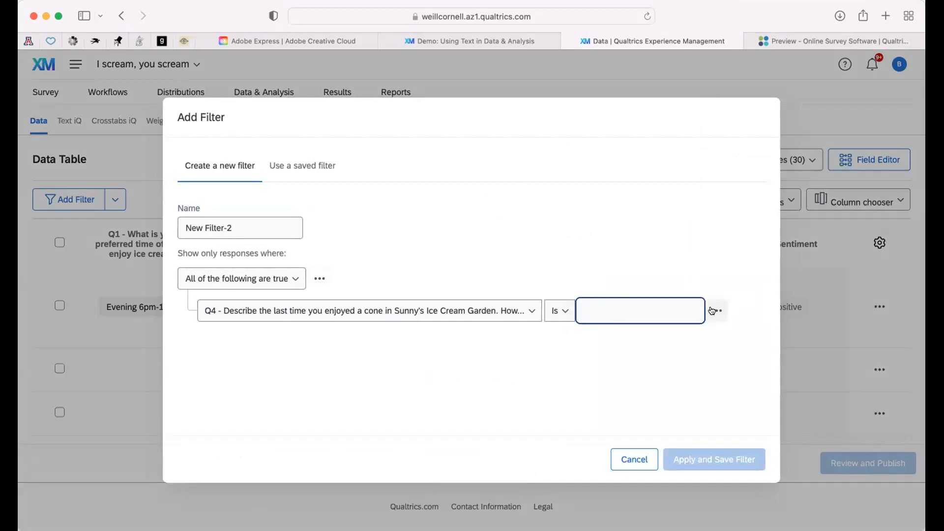
pyautogui.click(633, 460)
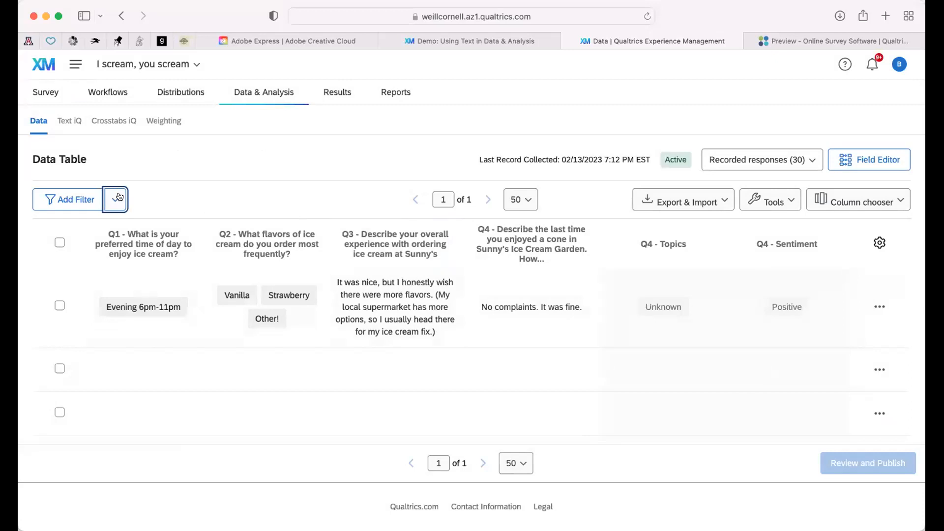
# Create a new response filter with a condition based on the Q4 - Sentiment embedded data field
pyautogui.click(115, 197)
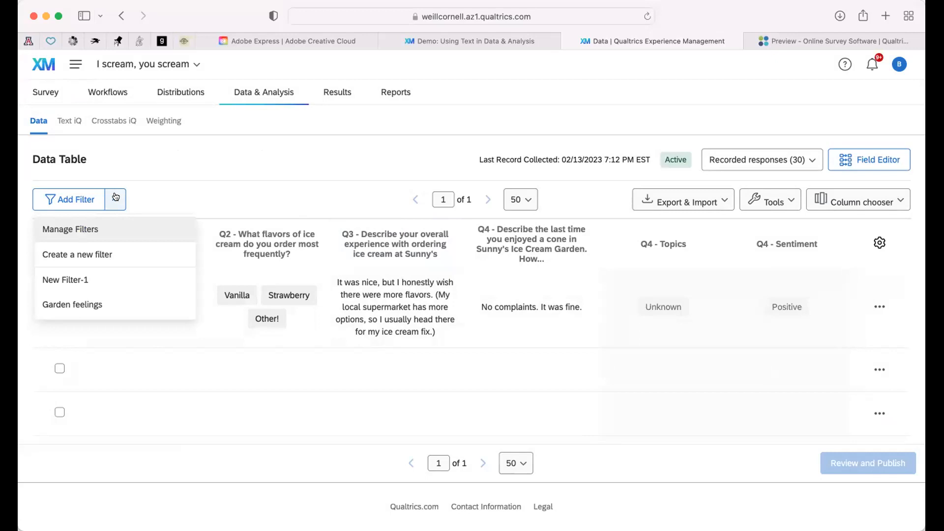
pyautogui.click(85, 253)
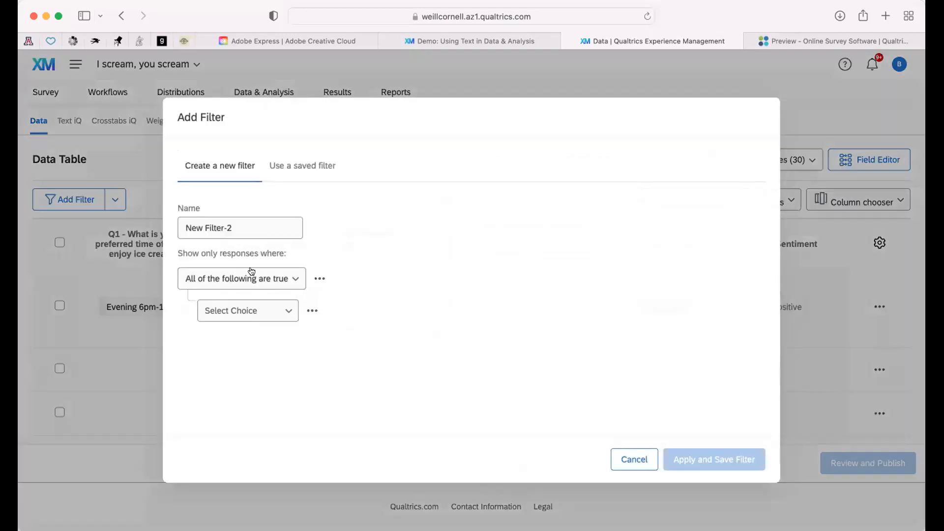
pyautogui.click(295, 280)
pyautogui.click(295, 279)
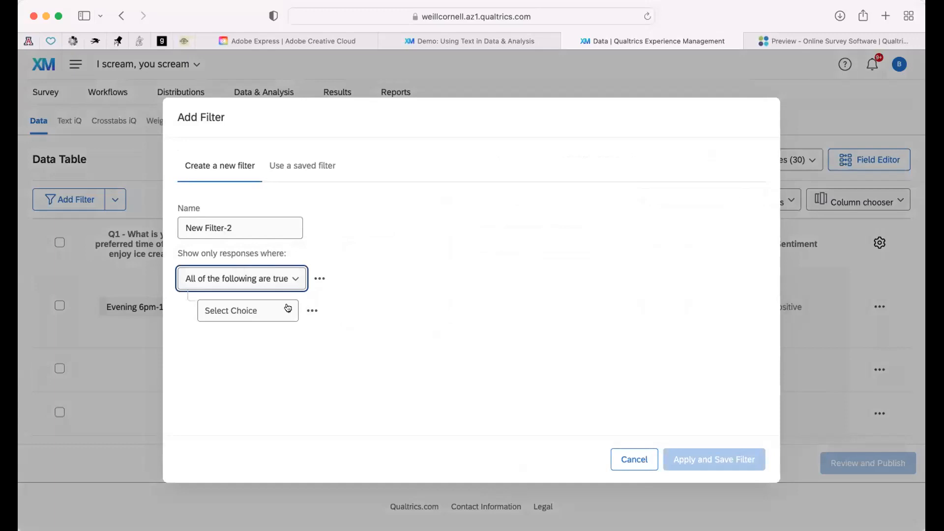
pyautogui.click(289, 310)
pyautogui.moveTo(272, 418)
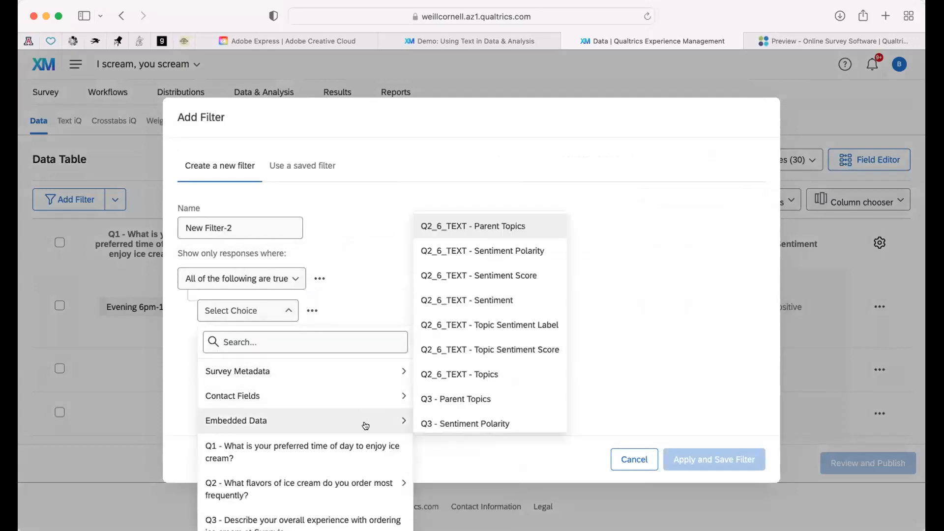
pyautogui.scroll(-5, 492, 397)
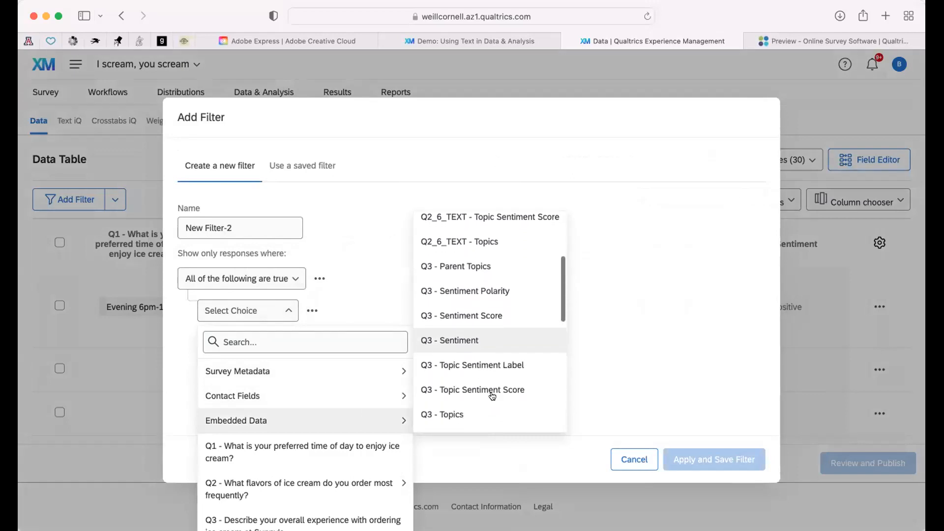
pyautogui.scroll(-6, 470, 409)
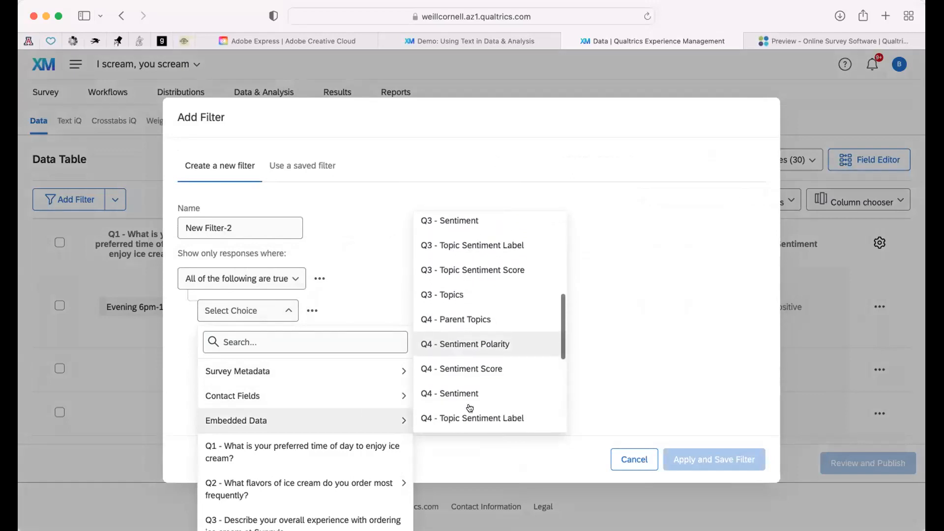
pyautogui.scroll(-3, 470, 409)
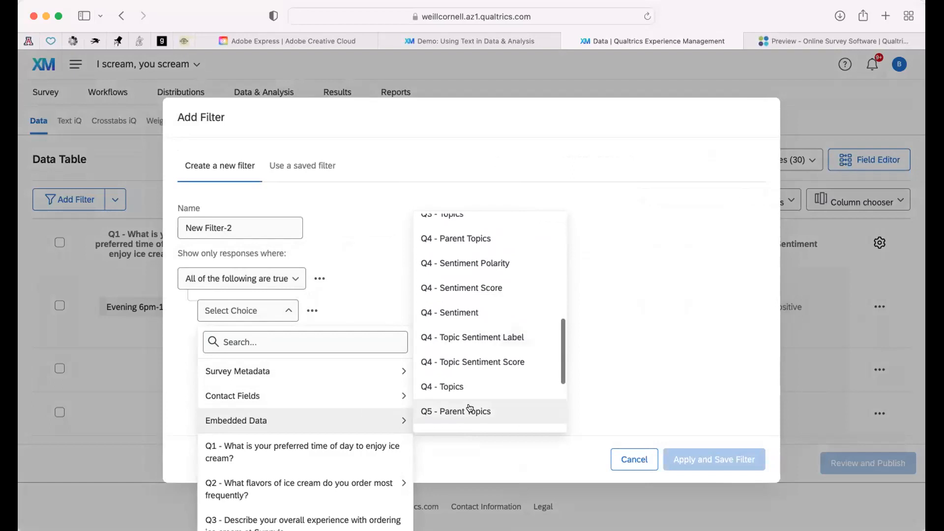
pyautogui.click(460, 311)
# Set the filter condition to Q4 - Sentiment Is Positive, and apply and save the filter
pyautogui.click(290, 311)
pyautogui.click(299, 372)
pyautogui.click(324, 311)
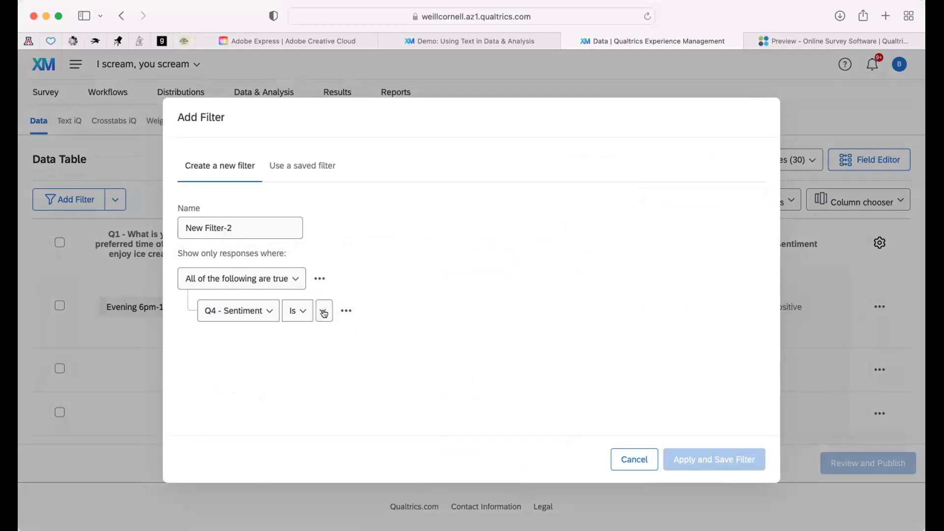
pyautogui.click(346, 422)
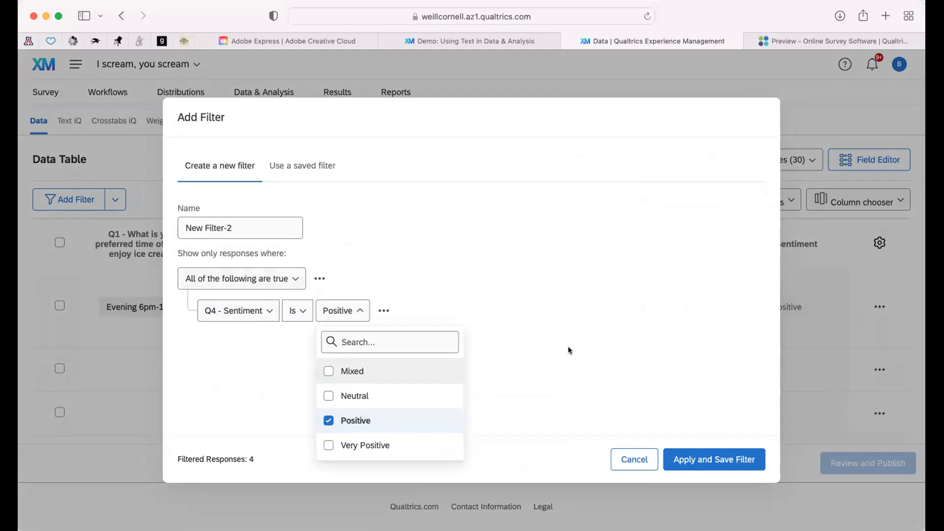
pyautogui.click(704, 462)
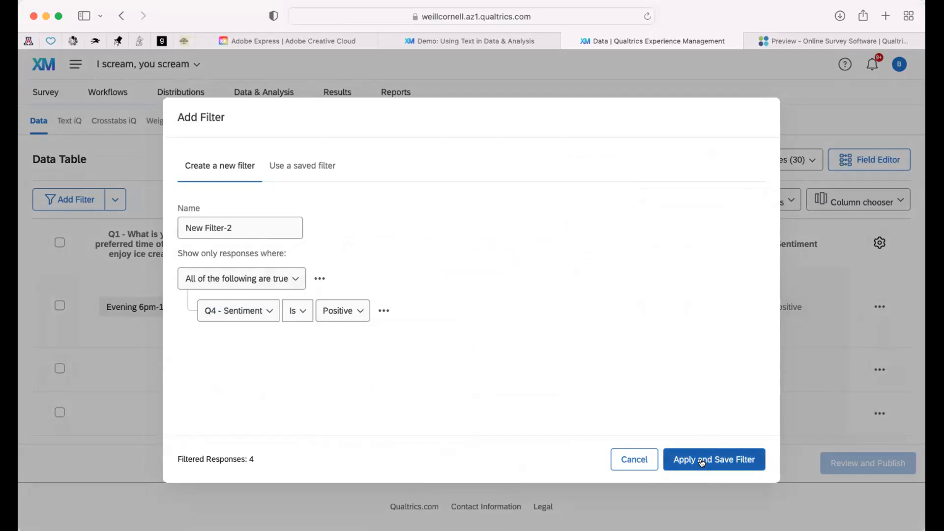
pyautogui.click(703, 462)
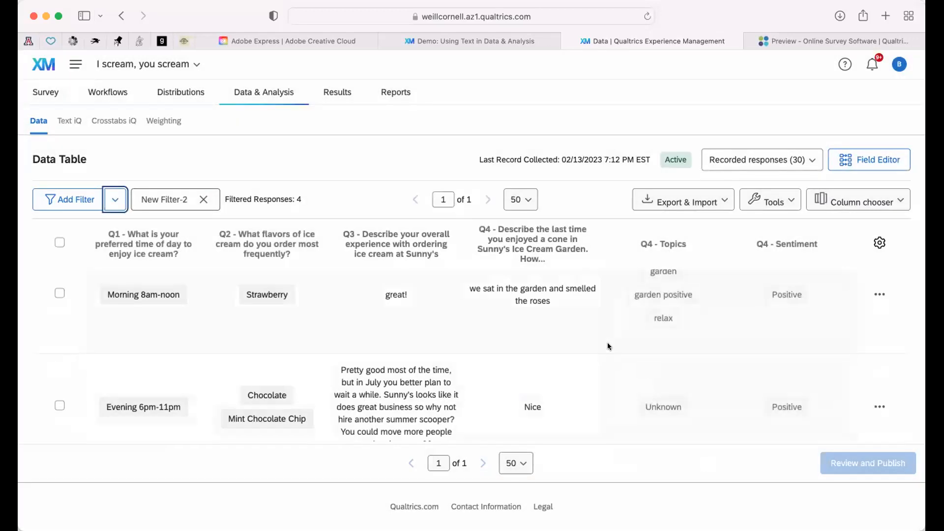
# Review the filtered responses in the data table along with their Q4 comments, topics and sentiment
pyautogui.scroll(3, 608, 345)
pyautogui.scroll(5, 608, 346)
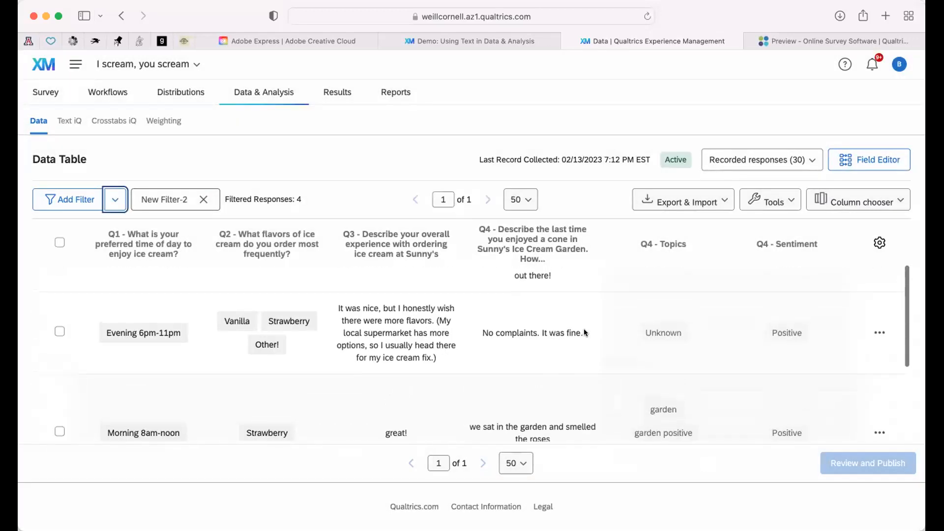
pyautogui.scroll(2, 607, 333)
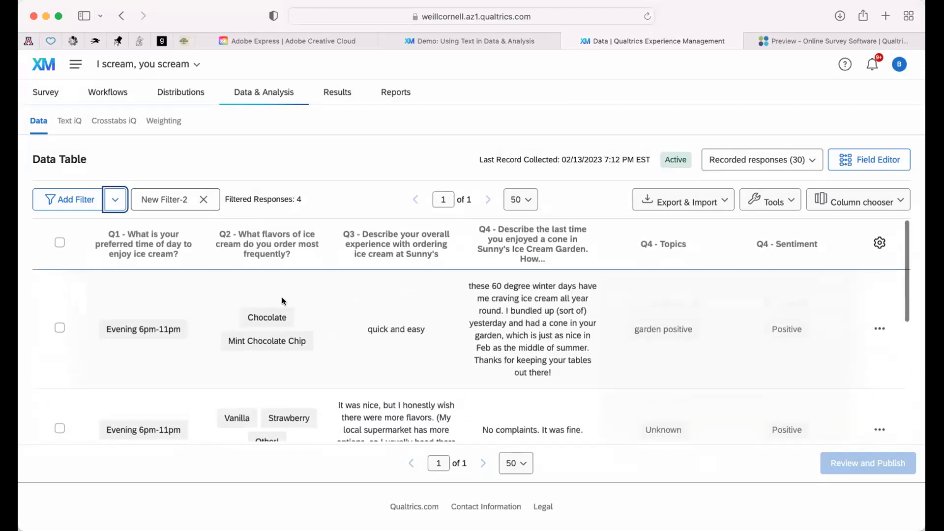
pyautogui.scroll(-5, 159, 310)
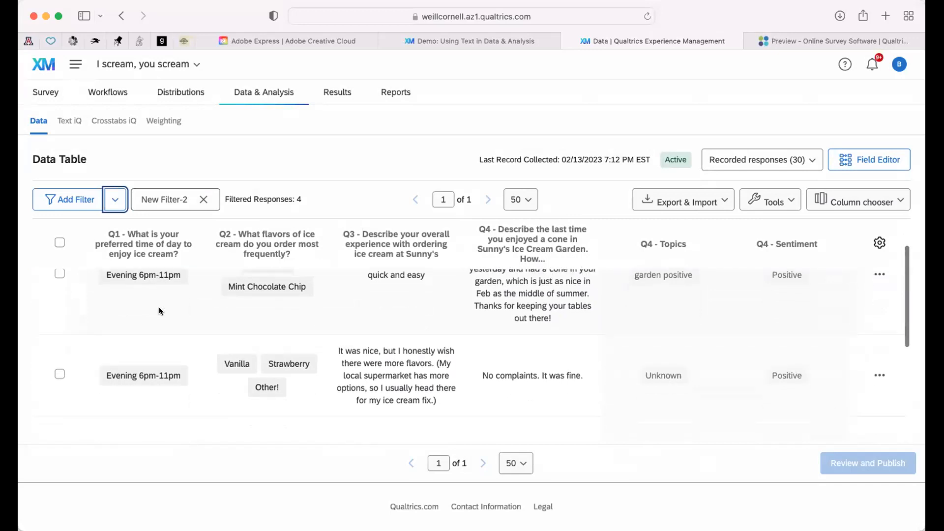
pyautogui.scroll(-8, 158, 309)
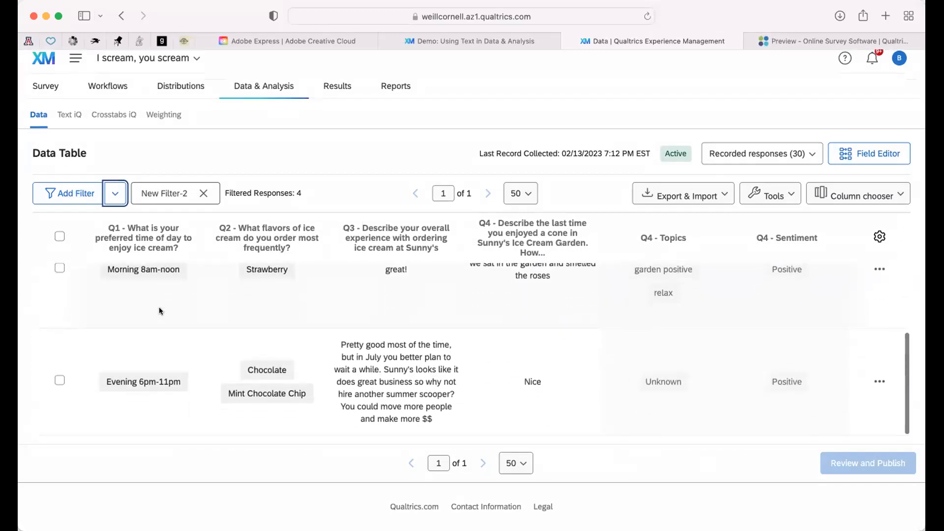
pyautogui.scroll(10, 159, 309)
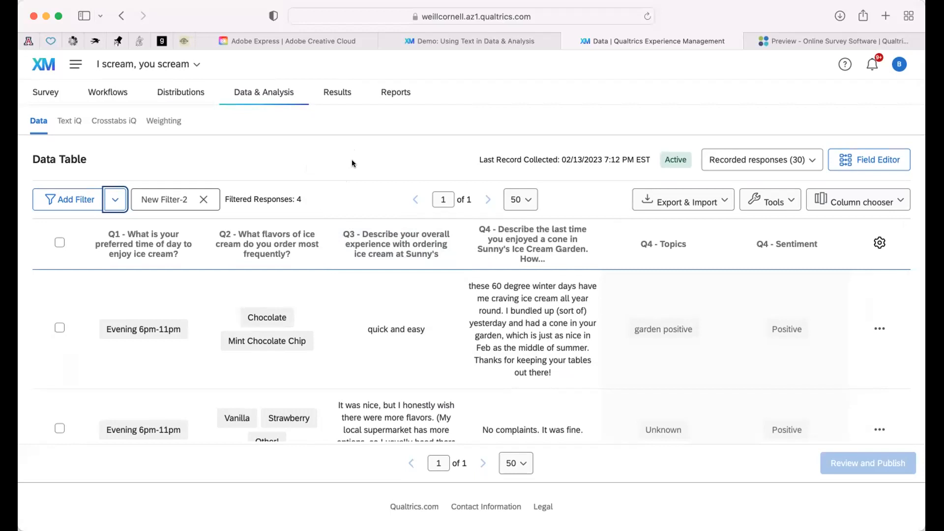
# Return to the Text iQ summary for Q5 and look over its topic bubbles, topic change chart, comments and word cloud
pyautogui.click(70, 120)
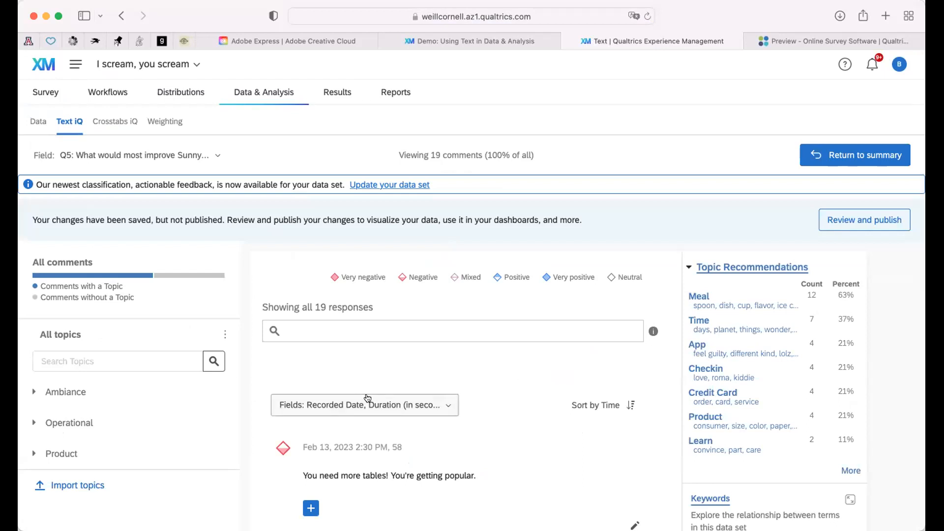
pyautogui.scroll(-2, 367, 396)
pyautogui.click(879, 105)
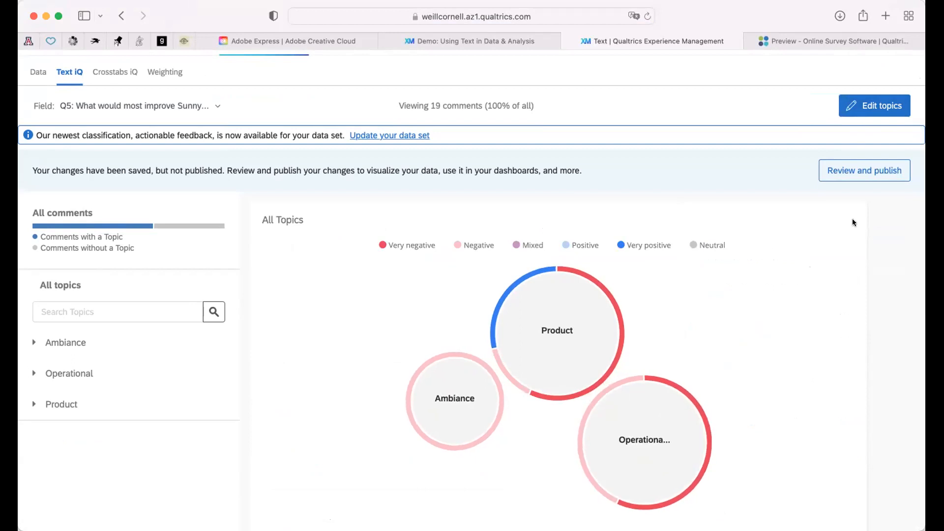
pyautogui.scroll(-3, 772, 268)
pyautogui.scroll(4, 771, 268)
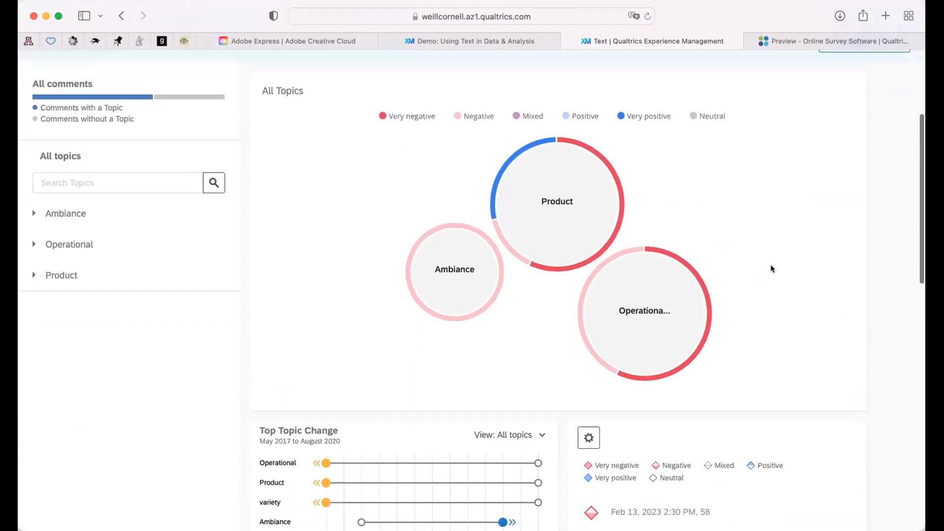
pyautogui.scroll(-2, 327, 338)
pyautogui.scroll(-15, 327, 337)
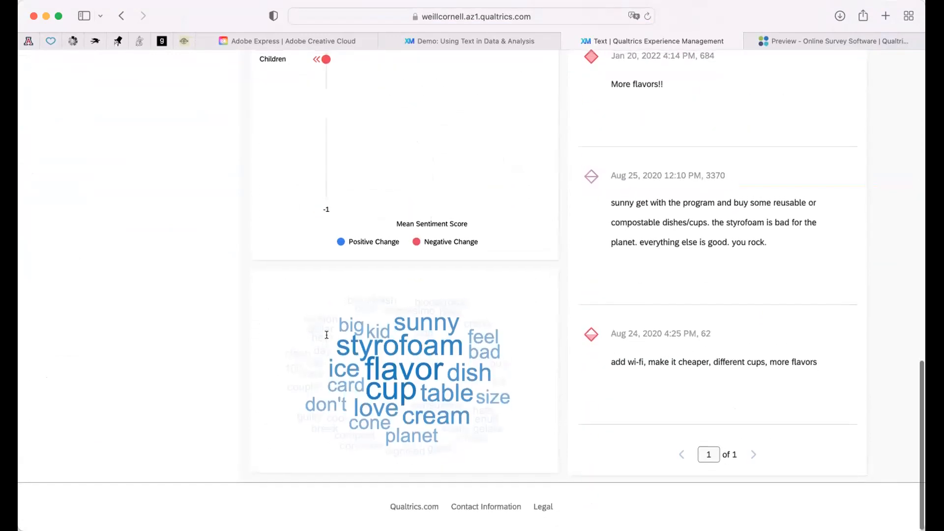
pyautogui.scroll(20, 327, 334)
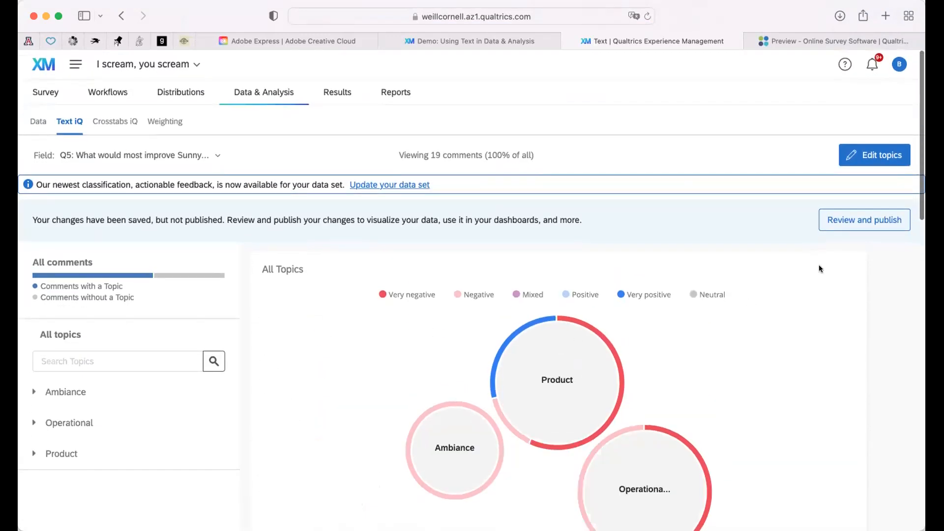
# Inspect the sentiment breakdown of the Product topic bubble and view the Q5 word cloud again
pyautogui.scroll(-3, 771, 322)
pyautogui.scroll(4, 771, 322)
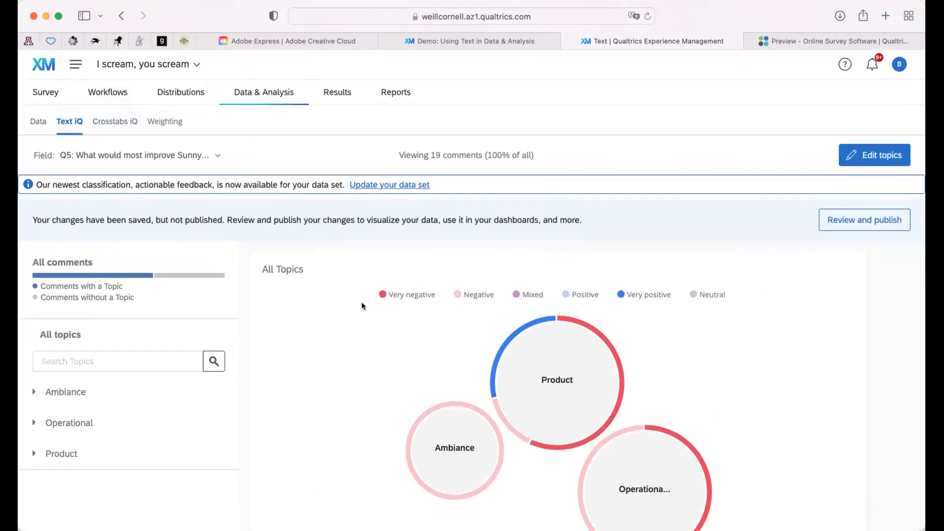
pyautogui.moveTo(519, 358)
pyautogui.scroll(-1, 521, 361)
pyautogui.scroll(-2, 541, 318)
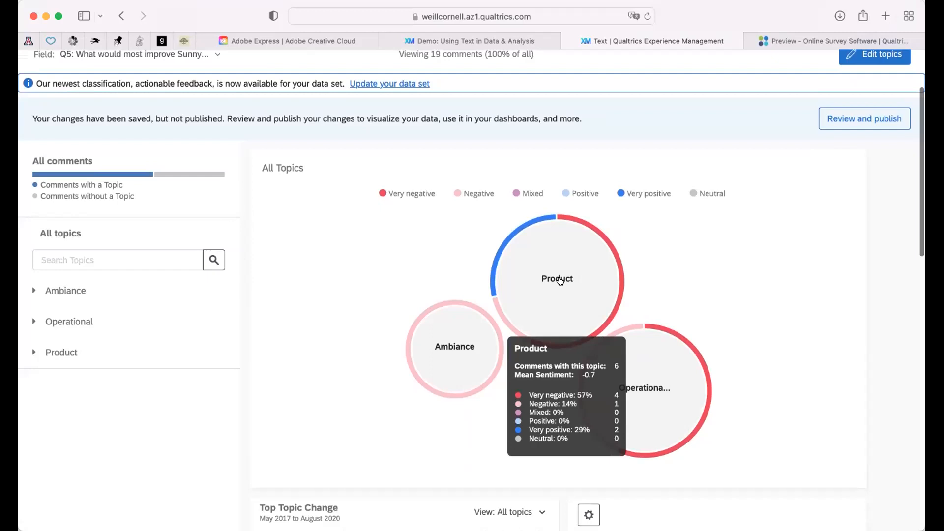
pyautogui.scroll(-15, 560, 281)
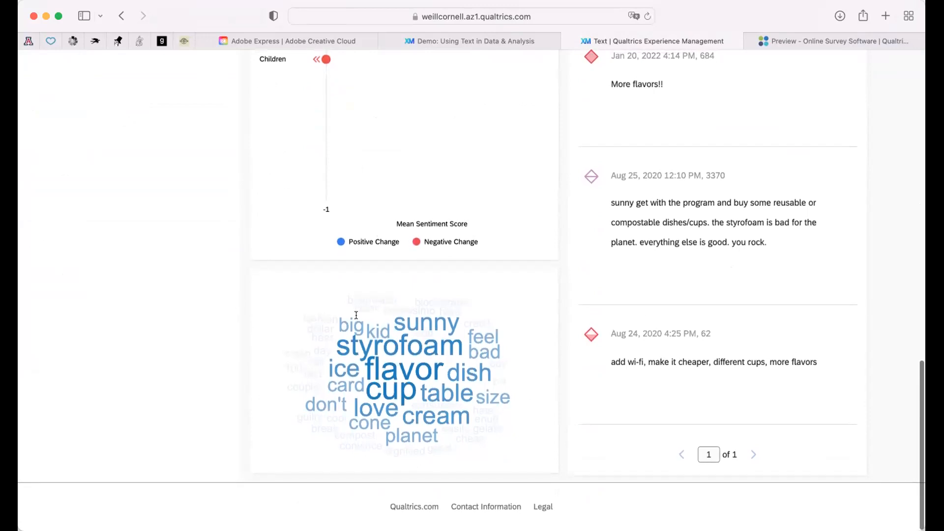
pyautogui.scroll(15, 356, 315)
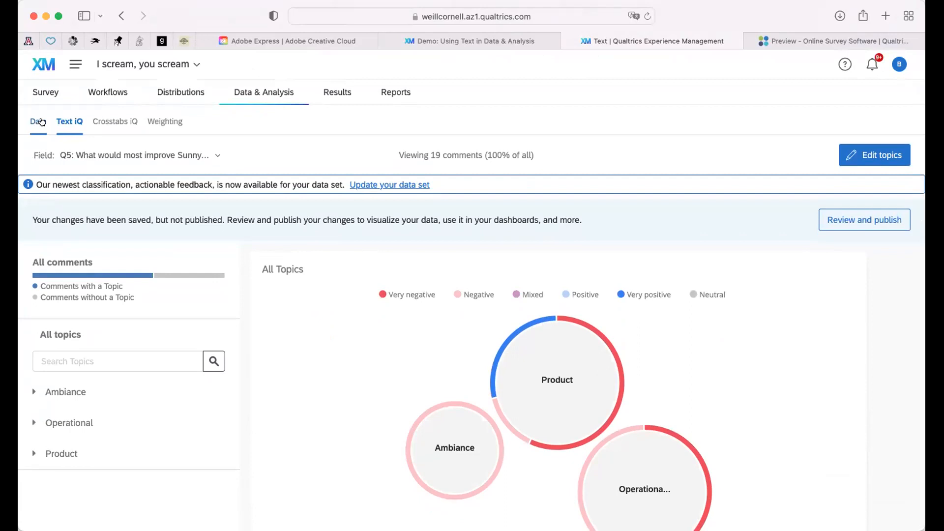
# Revisit the response data table, and reopen the Q5 topic summary in Text iQ
pyautogui.click(42, 122)
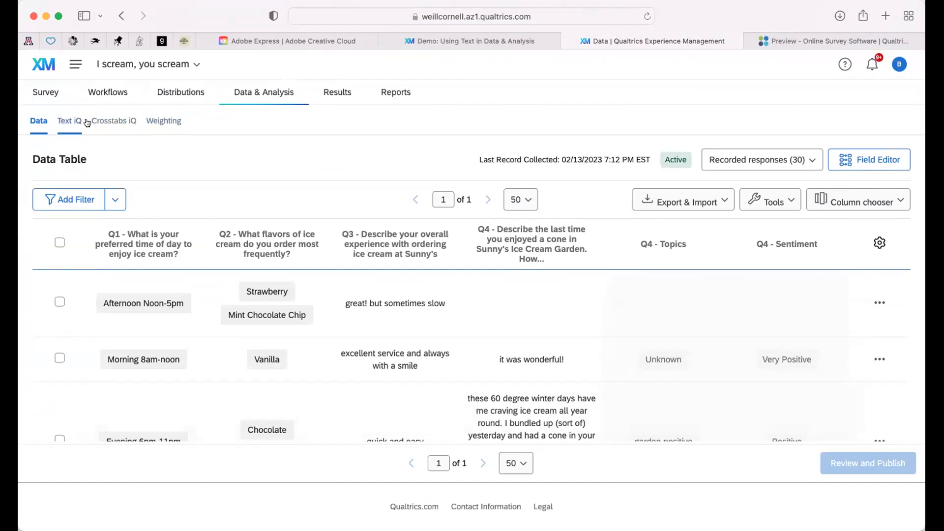
pyautogui.click(69, 121)
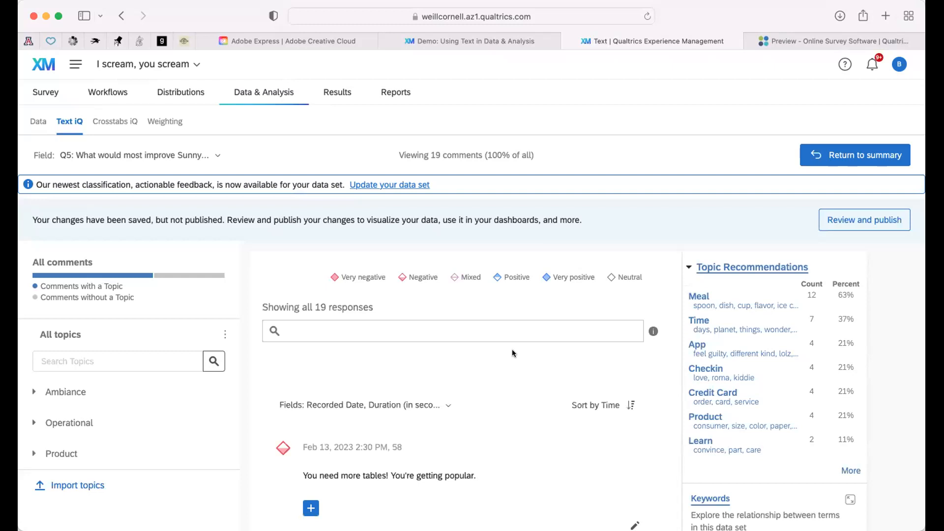
pyautogui.click(859, 155)
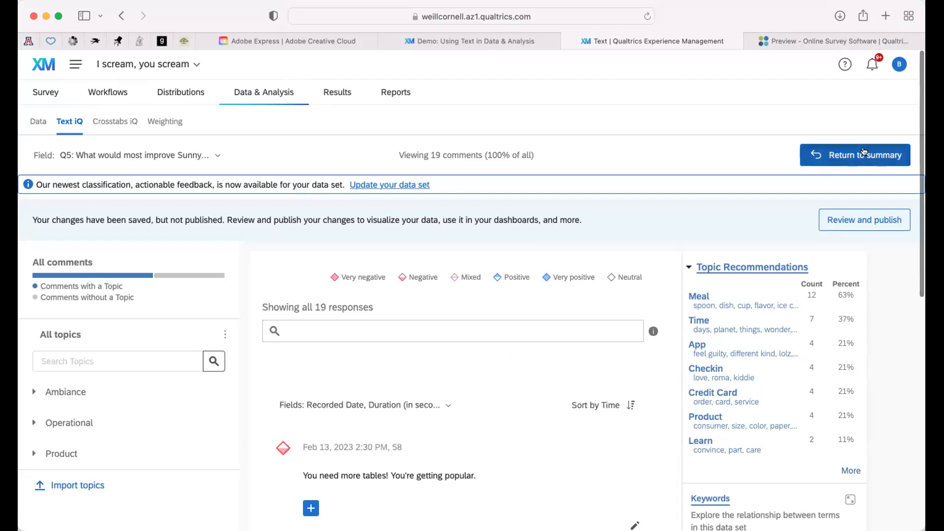
pyautogui.scroll(-2, 765, 313)
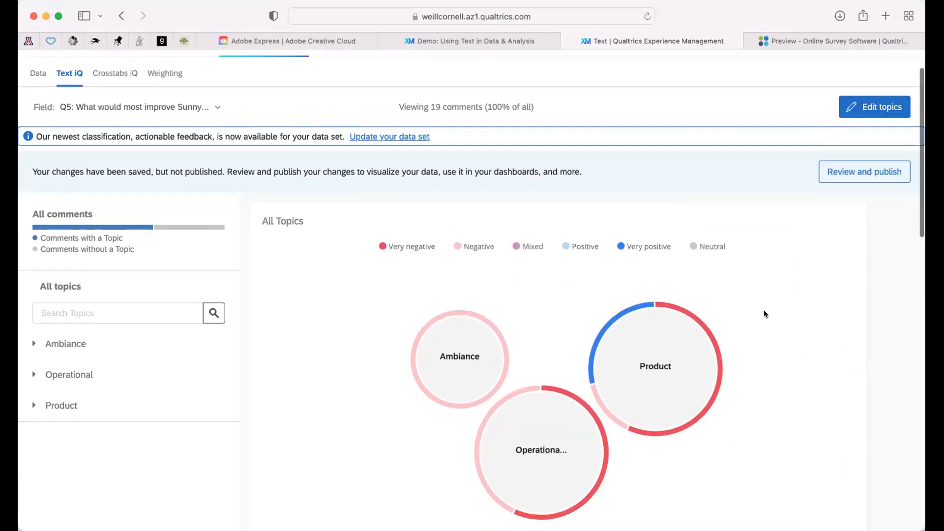
pyautogui.scroll(-3, 765, 314)
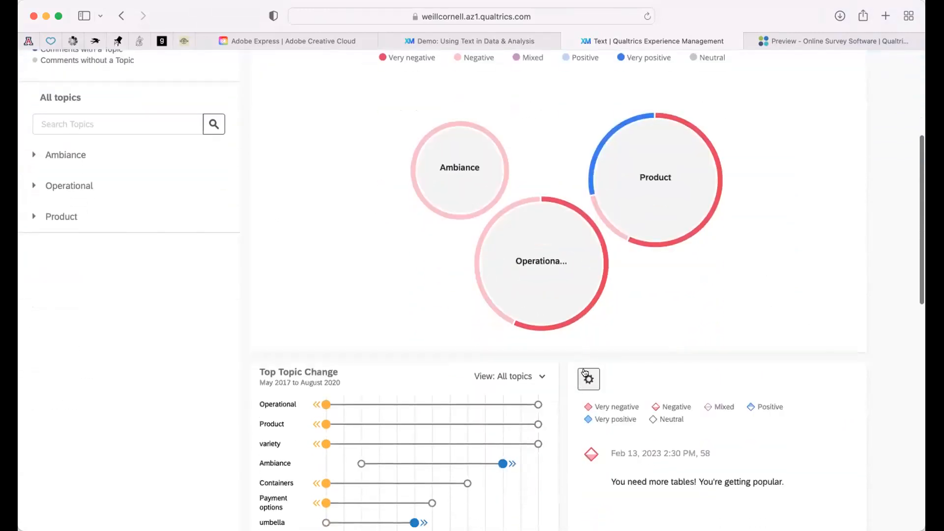
# View the field options for the comments widget and look over the Q5 topic summary once more
pyautogui.click(588, 379)
pyautogui.moveTo(524, 446)
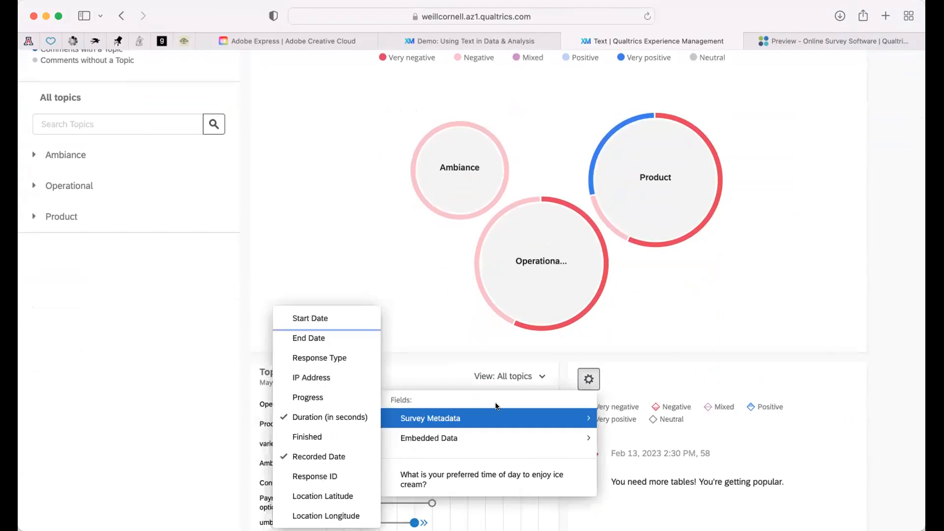
pyautogui.scroll(4, 852, 243)
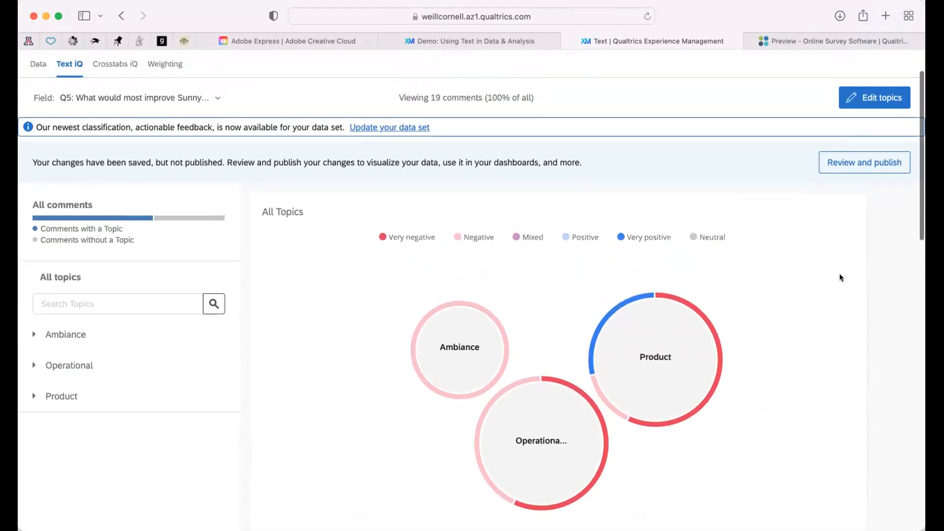
pyautogui.scroll(1, 840, 278)
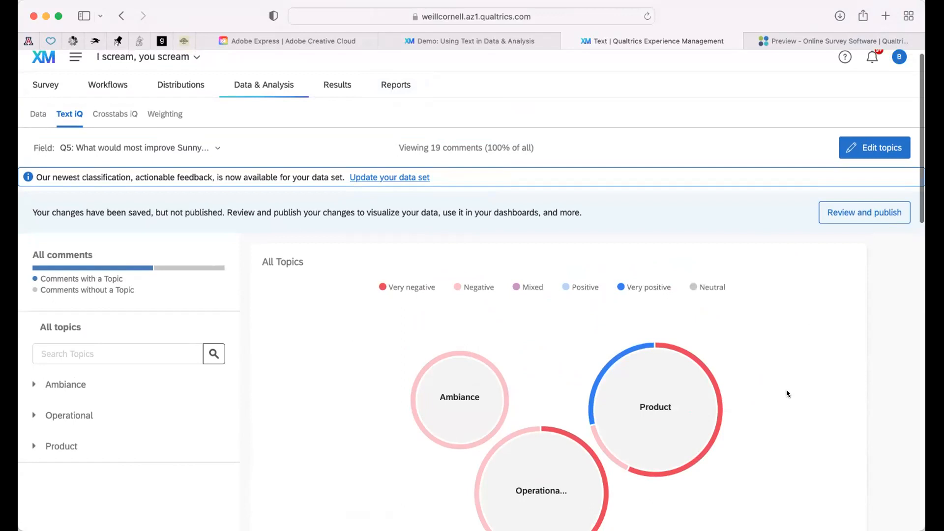
pyautogui.scroll(-5, 787, 394)
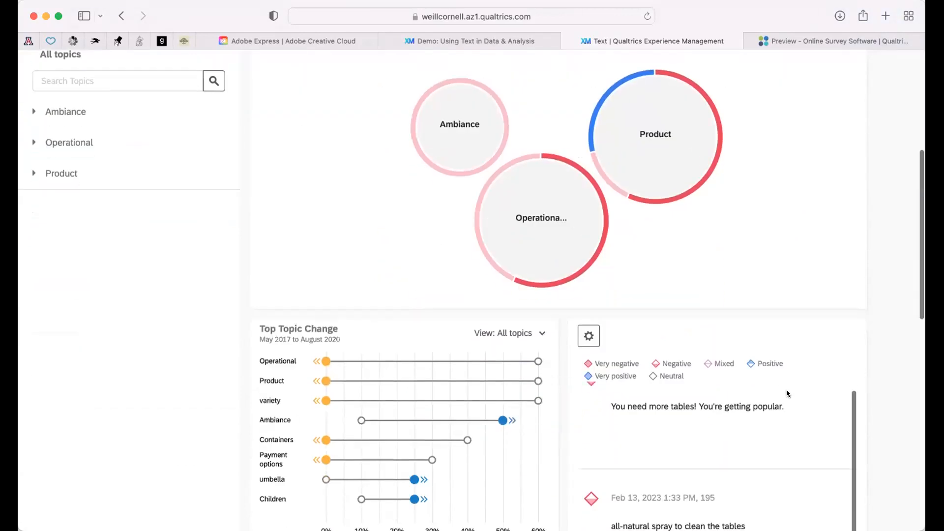
pyautogui.scroll(6, 787, 393)
pyautogui.scroll(-1, 788, 393)
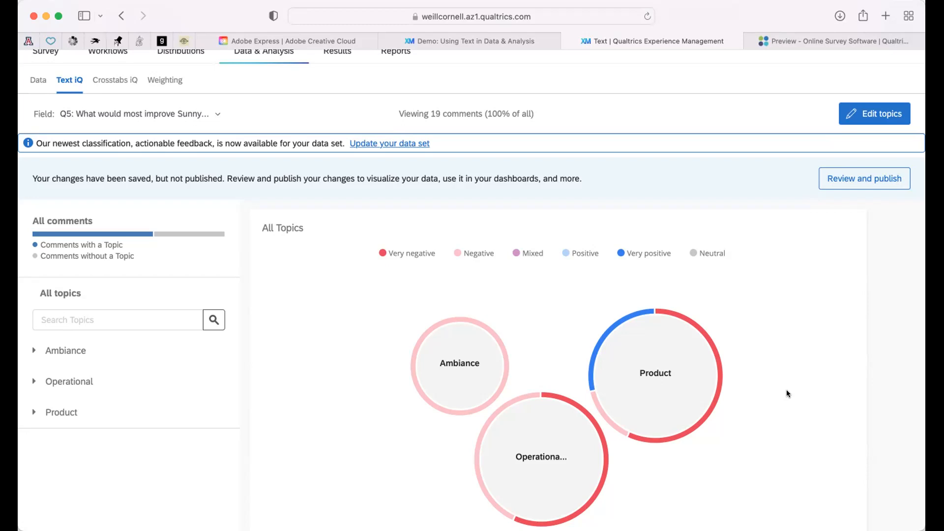
pyautogui.scroll(2, 787, 393)
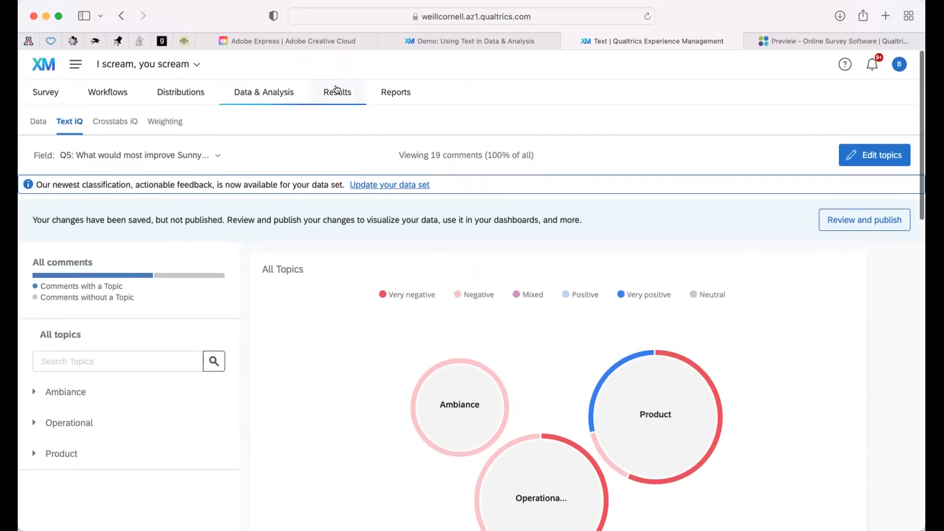
# Open the survey's Results report and examine its custom page charts and the Q1 and Q2 breakdowns by Q5 topic
pyautogui.click(337, 90)
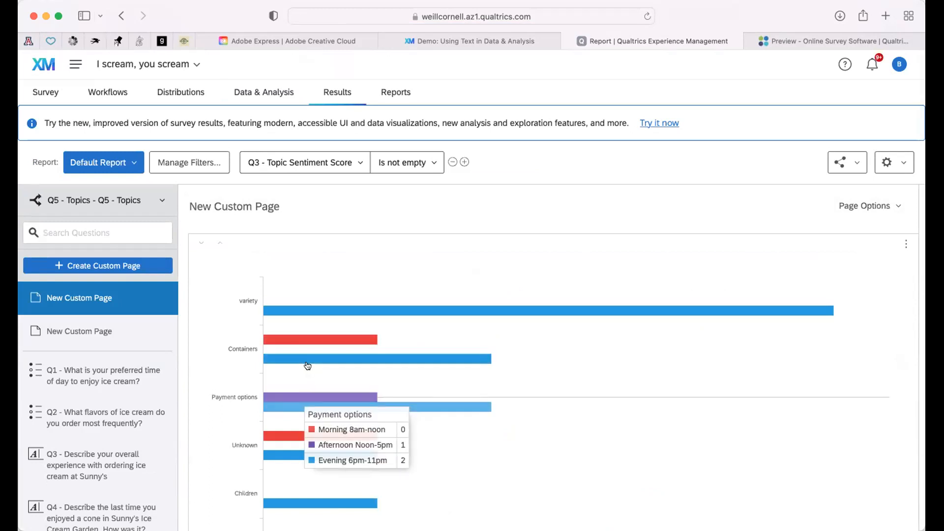
pyautogui.scroll(-2, 307, 364)
pyautogui.scroll(-2, 306, 365)
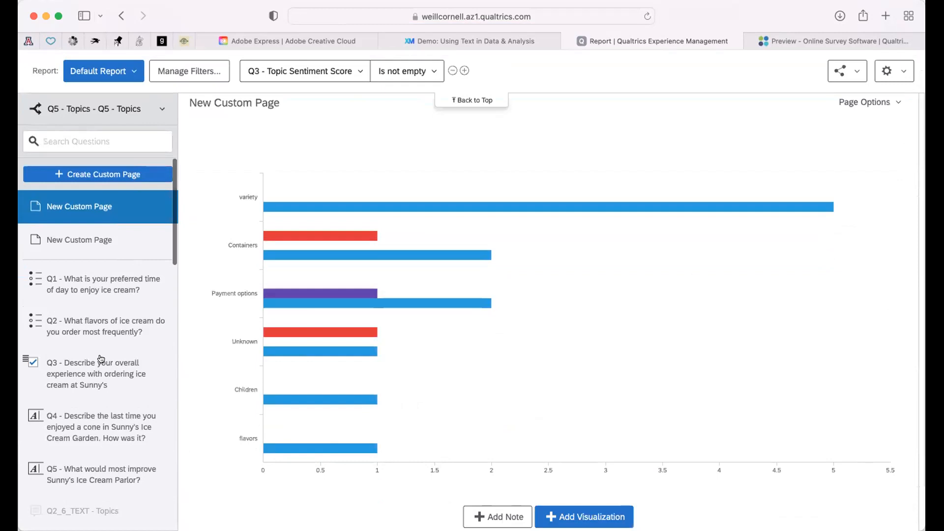
pyautogui.scroll(-10, 324, 351)
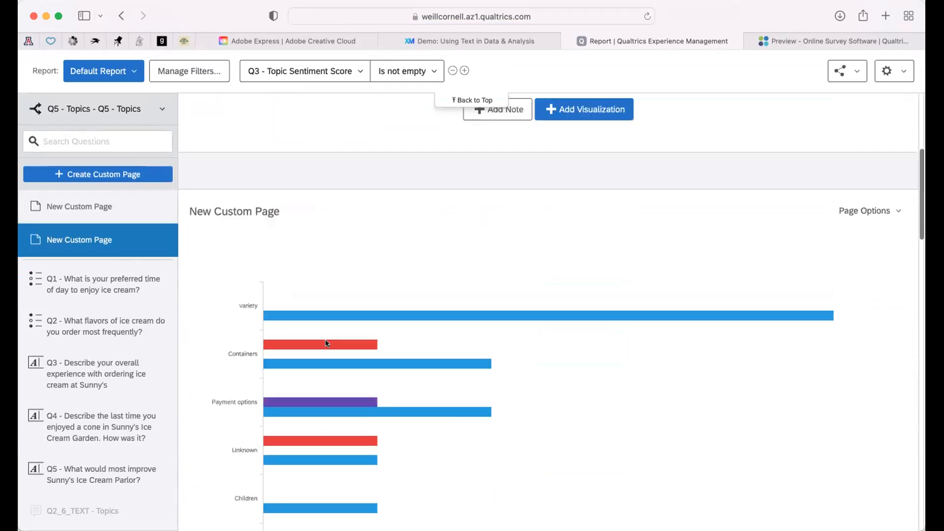
pyautogui.scroll(-5, 324, 342)
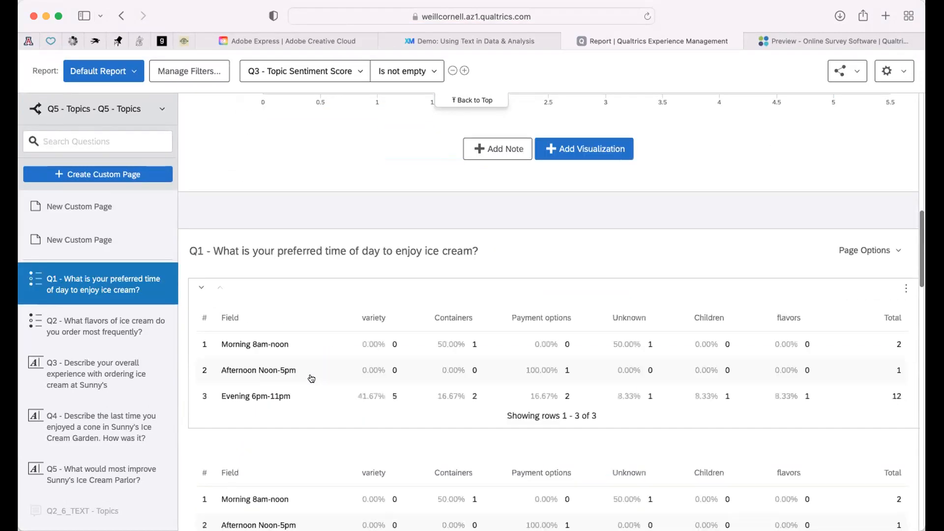
pyautogui.scroll(-10, 312, 377)
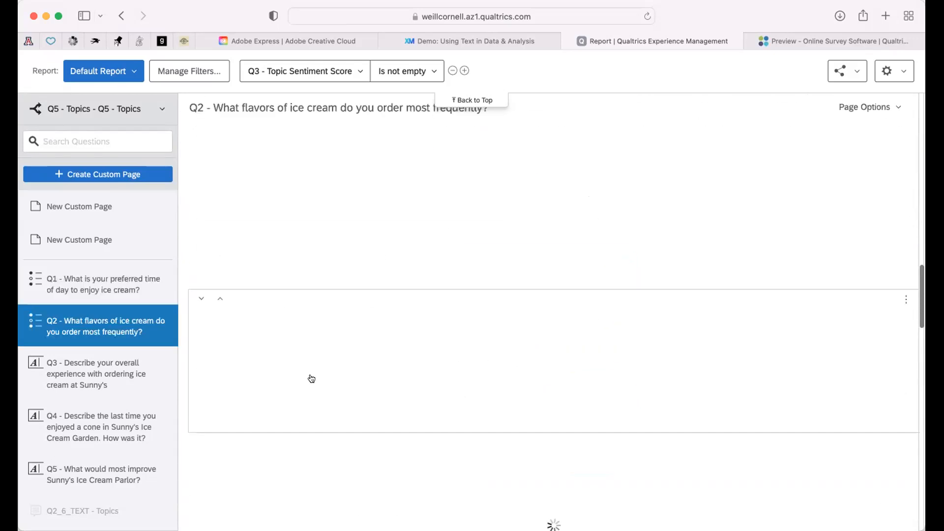
pyautogui.scroll(-10, 312, 378)
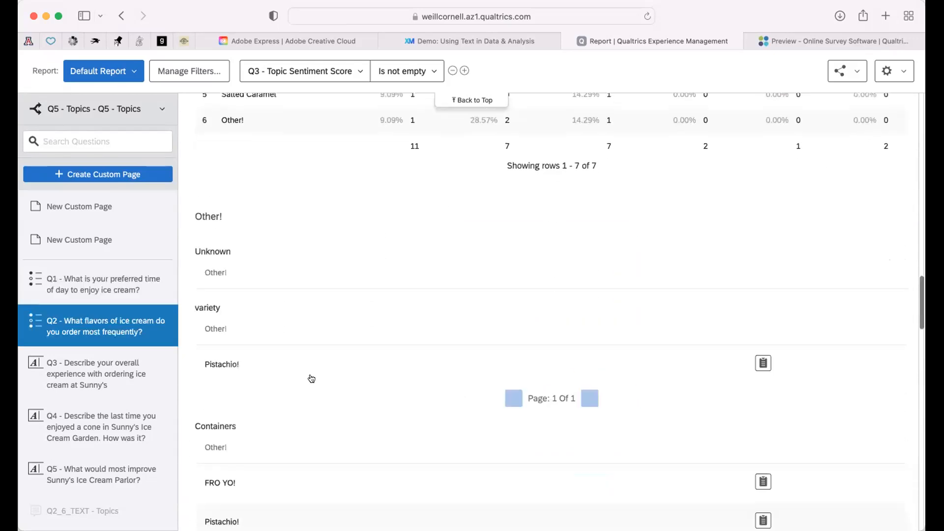
# Review the rest of the Q2 flavor breakdown, and open the Q3 - Sentiment page to examine its bar chart by topic
pyautogui.scroll(-15, 311, 378)
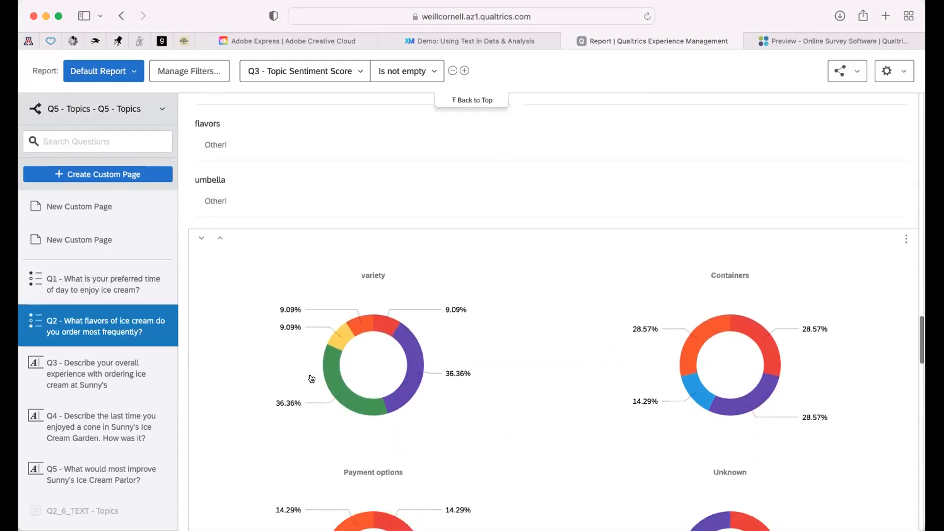
pyautogui.scroll(-1, 310, 379)
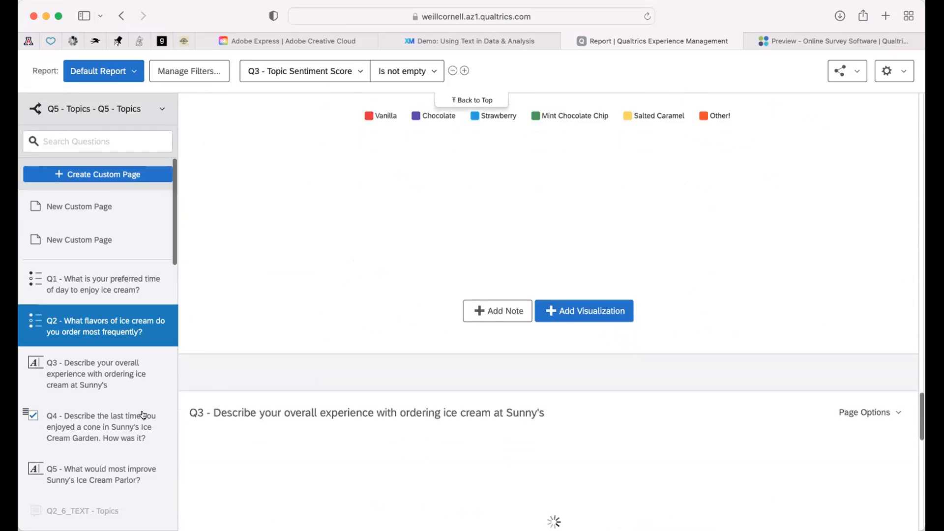
pyautogui.scroll(-3, 144, 415)
pyautogui.scroll(-7, 143, 416)
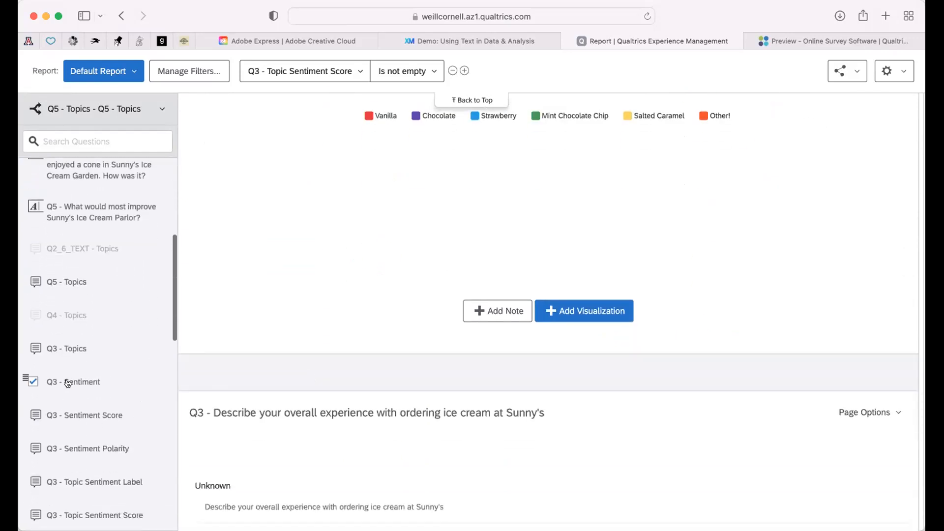
pyautogui.click(68, 383)
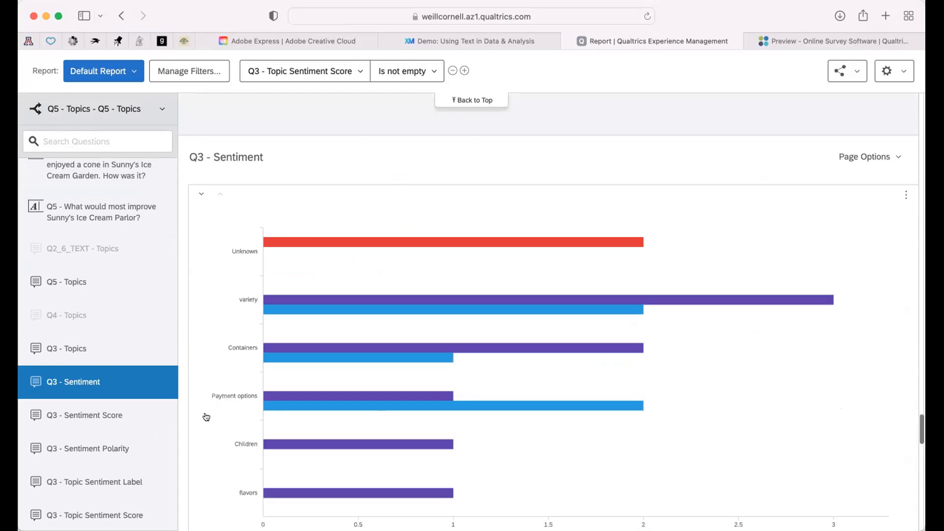
pyautogui.scroll(-5, 206, 418)
pyautogui.scroll(5, 207, 417)
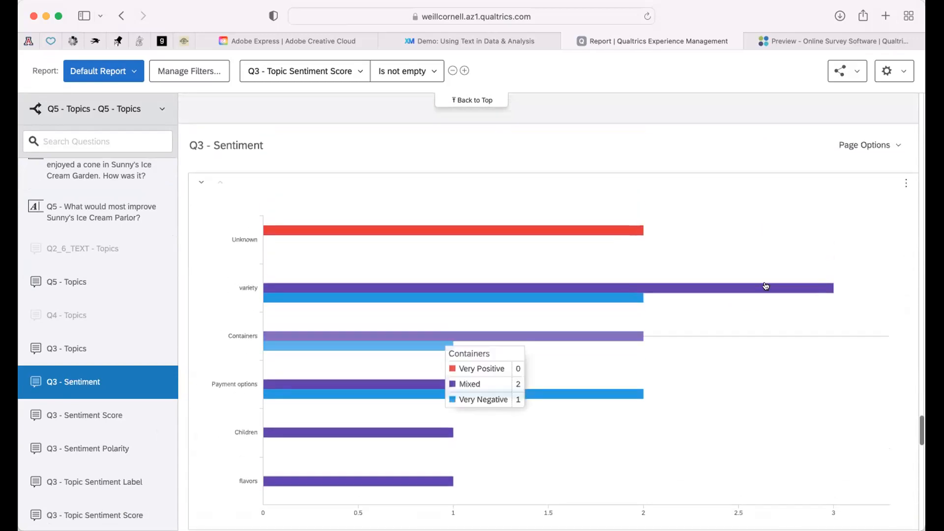
# View the export options of the Q3 - Sentiment bar chart
pyautogui.click(900, 189)
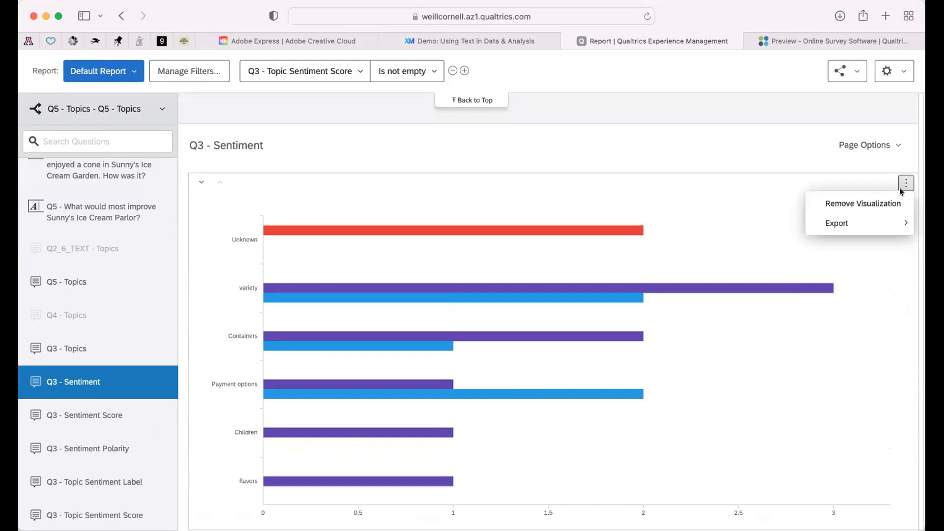
pyautogui.moveTo(888, 220)
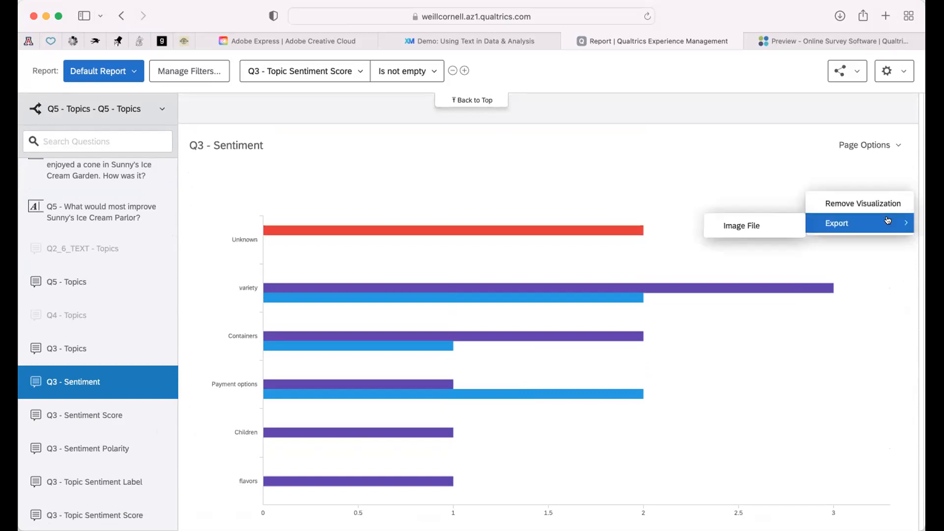
pyautogui.click(718, 154)
# Examine the Q3 - Sentiment table and the Q3 - Sentiment Score statistics by topic, continuing to Q3 - Sentiment Polarity
pyautogui.scroll(-2, 717, 285)
pyautogui.scroll(-6, 688, 366)
pyautogui.scroll(-7, 688, 366)
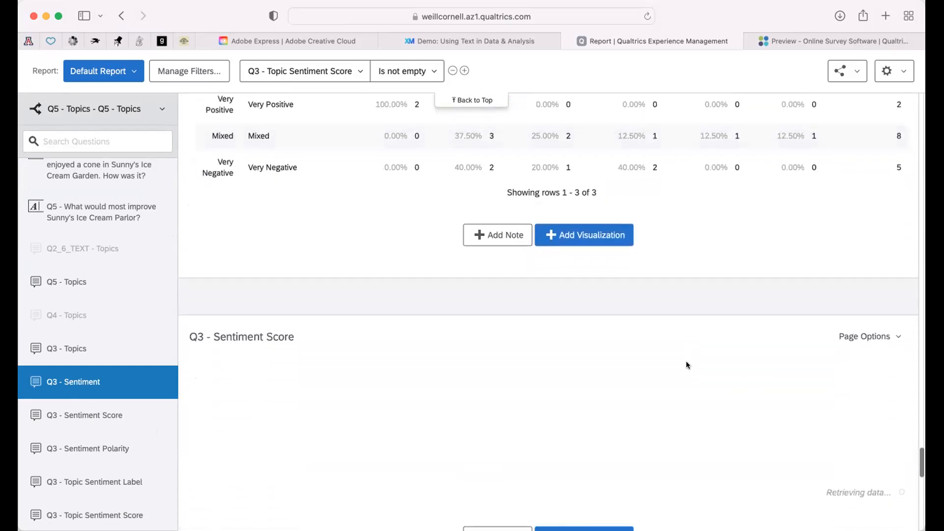
pyautogui.scroll(-2, 687, 365)
pyautogui.scroll(-1, 689, 366)
pyautogui.scroll(-5, 688, 366)
pyautogui.scroll(7, 688, 366)
pyautogui.scroll(-6, 688, 366)
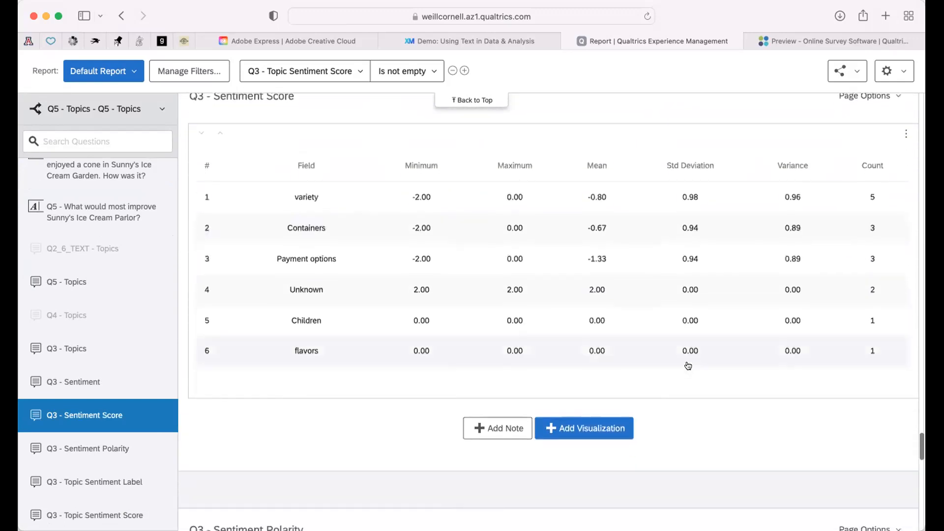
pyautogui.scroll(-5, 688, 366)
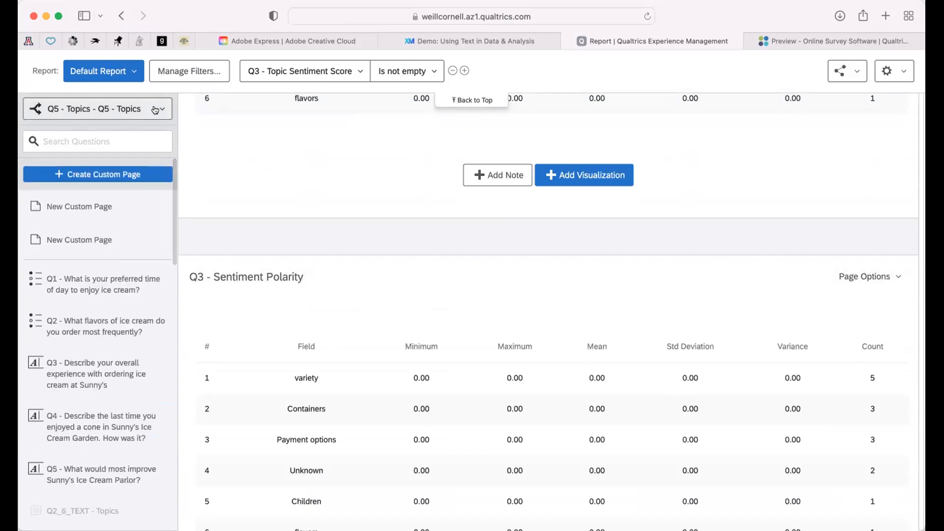
# Open the Q4 - Sentiment Score page and examine its statistics for each Q5 topic
pyautogui.scroll(-6, 85, 395)
pyautogui.scroll(-7, 85, 395)
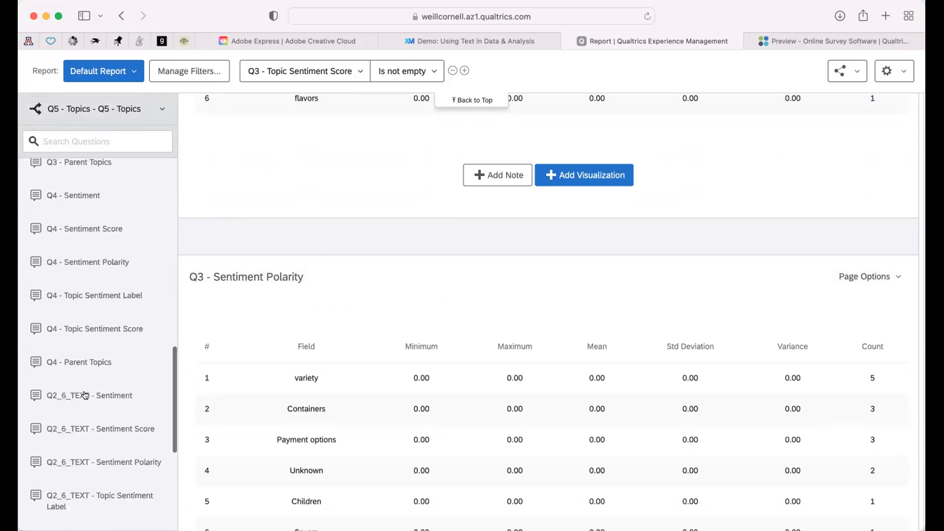
pyautogui.scroll(-1, 85, 389)
pyautogui.scroll(2, 98, 296)
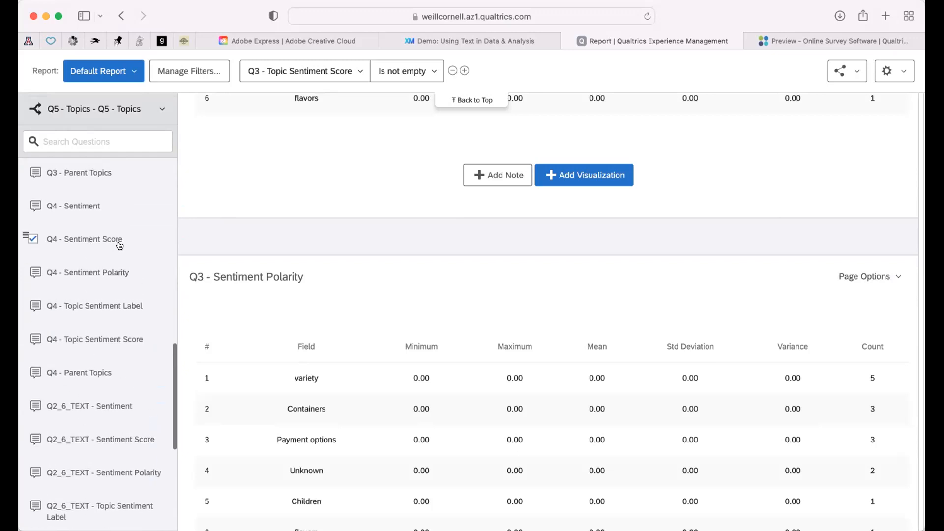
pyautogui.click(91, 241)
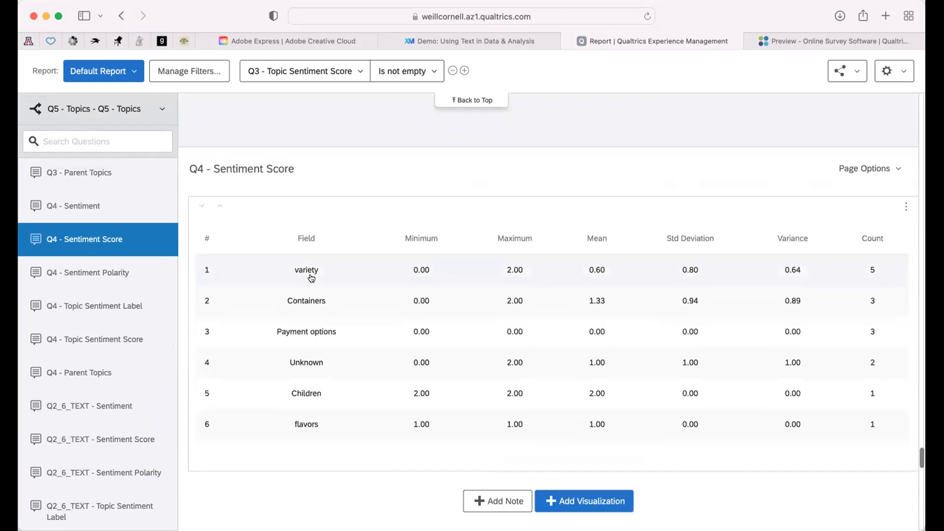
pyautogui.scroll(-10, 310, 279)
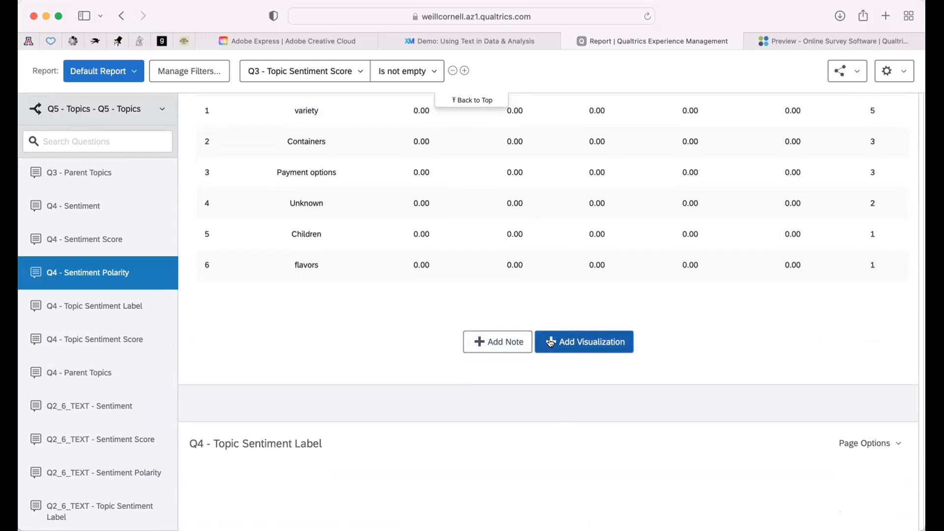
pyautogui.scroll(10, 551, 343)
pyautogui.scroll(-2, 550, 344)
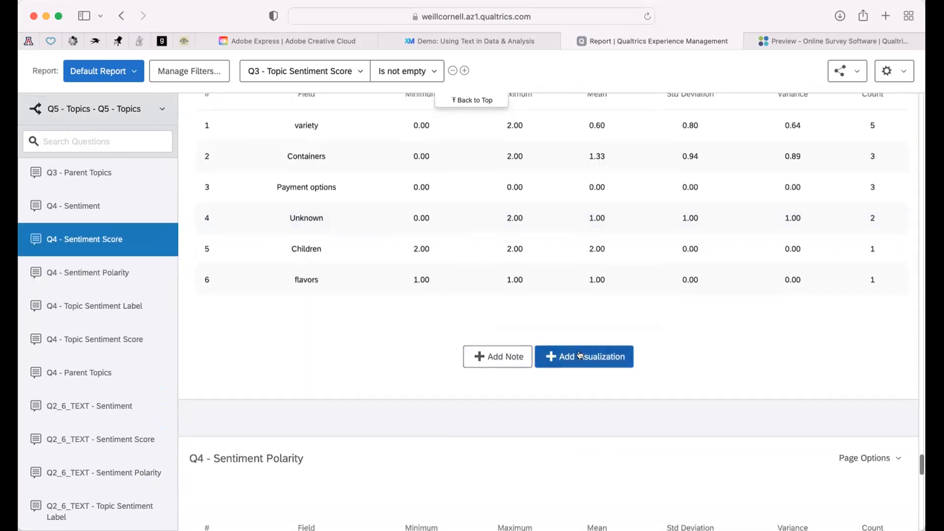
pyautogui.scroll(10, 548, 330)
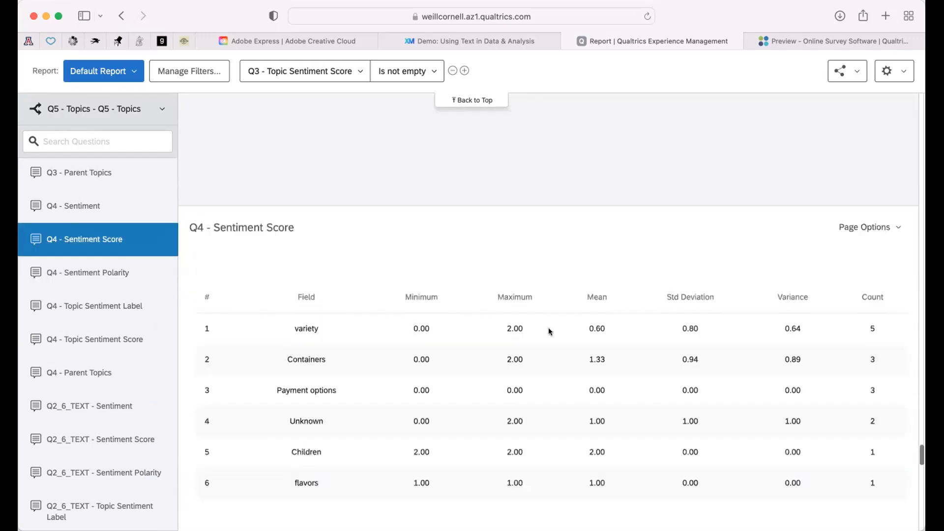
# Return to the Q1 page of the report and review the Q2 flavor table and Other! responses by topic
pyautogui.scroll(10, 549, 331)
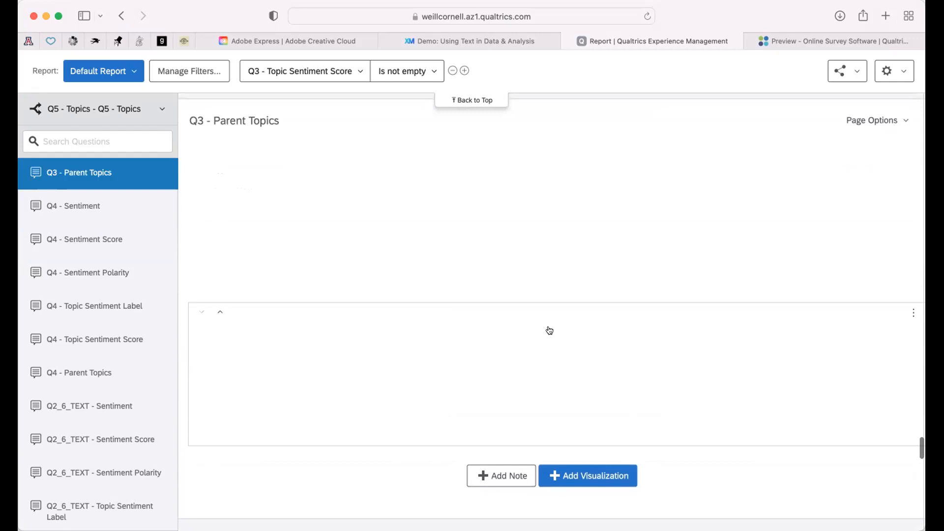
pyautogui.scroll(5, 550, 331)
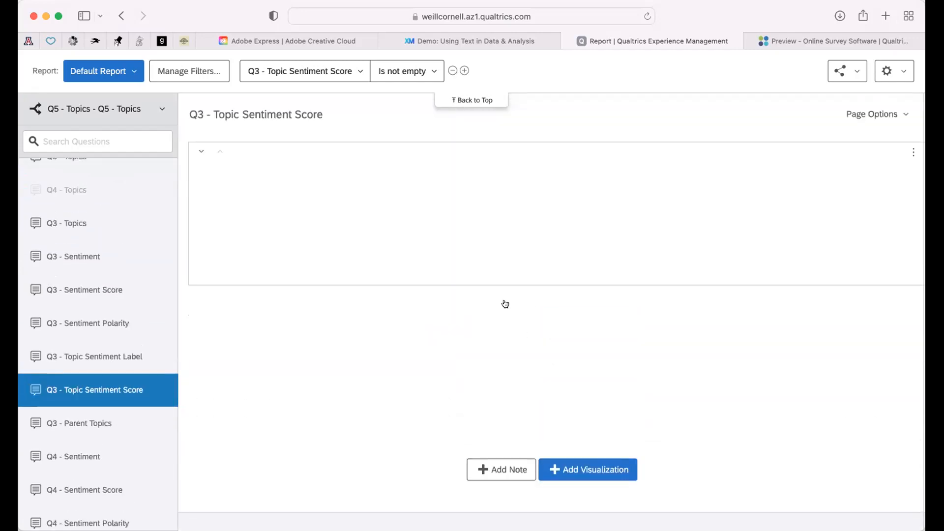
pyautogui.scroll(10, 78, 276)
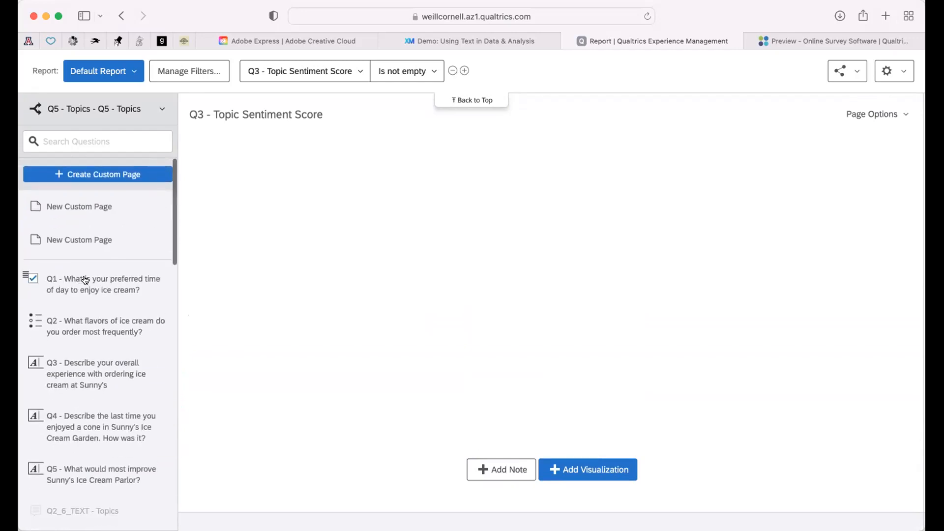
pyautogui.click(85, 279)
pyautogui.click(483, 362)
pyautogui.scroll(-4, 483, 362)
pyautogui.scroll(-10, 483, 366)
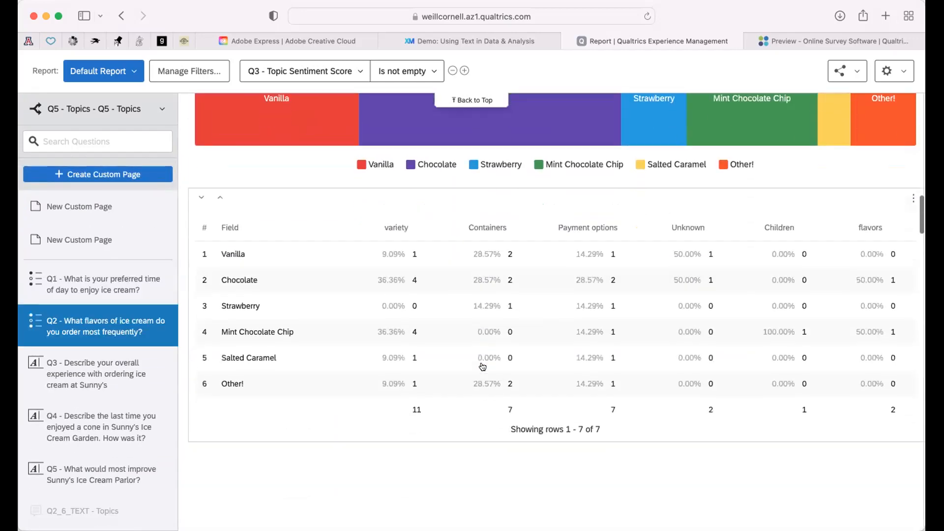
pyautogui.scroll(-2, 483, 367)
pyautogui.scroll(-10, 482, 367)
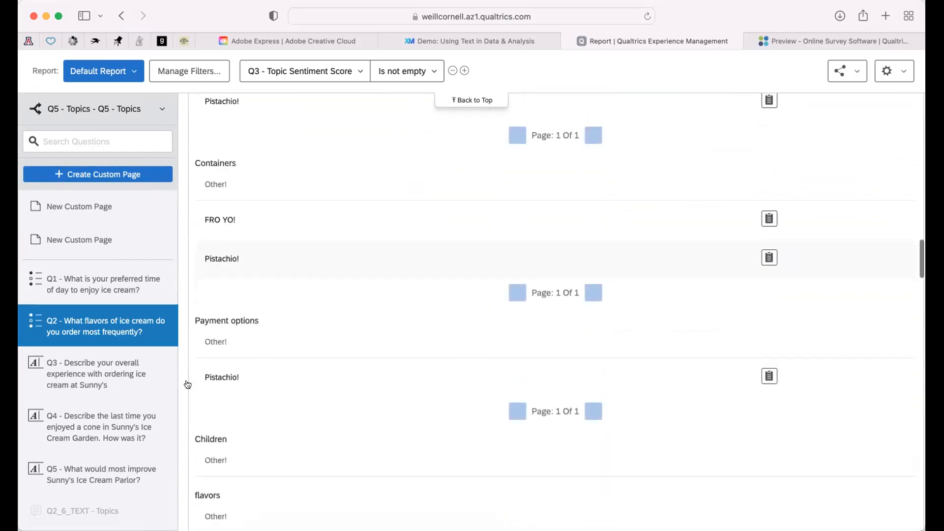
# Read the Q3 comments grouped by topic, and reopen the Q3 - Sentiment page to inspect its bar chart
pyautogui.click(126, 376)
pyautogui.scroll(-15, 490, 447)
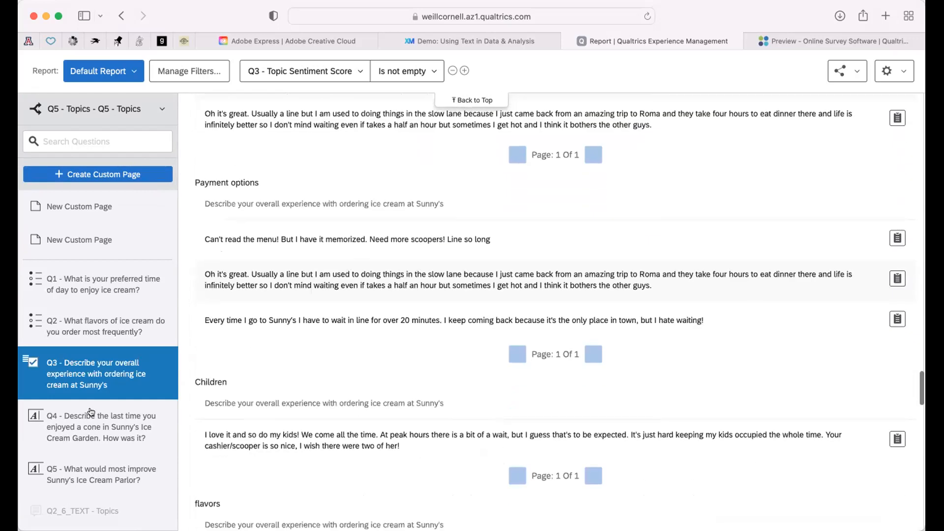
pyautogui.scroll(-8, 100, 435)
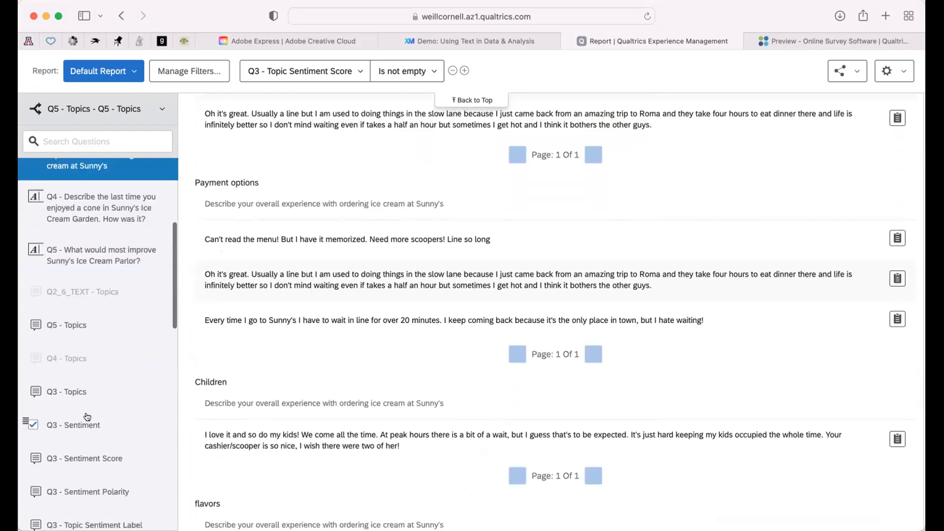
pyautogui.click(99, 430)
pyautogui.moveTo(572, 383)
pyautogui.scroll(-3, 572, 383)
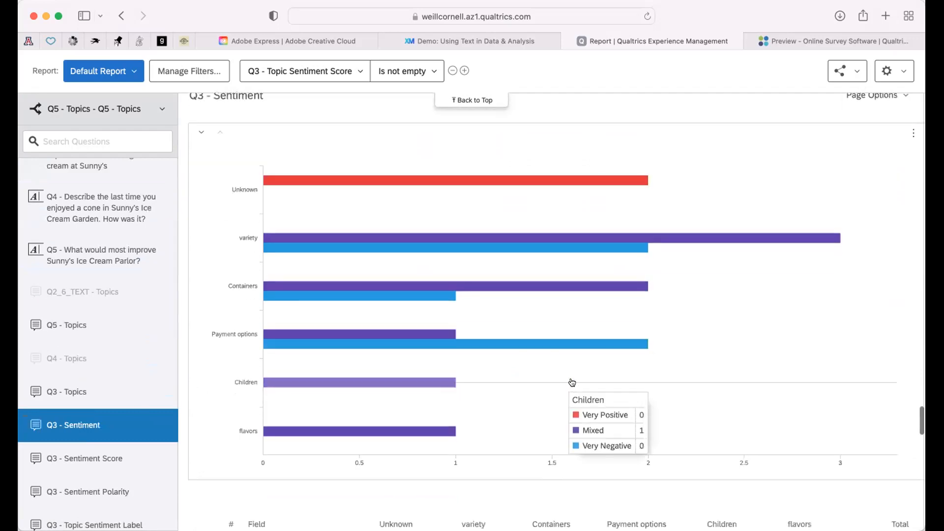
pyautogui.scroll(-3, 572, 383)
pyautogui.moveTo(394, 118)
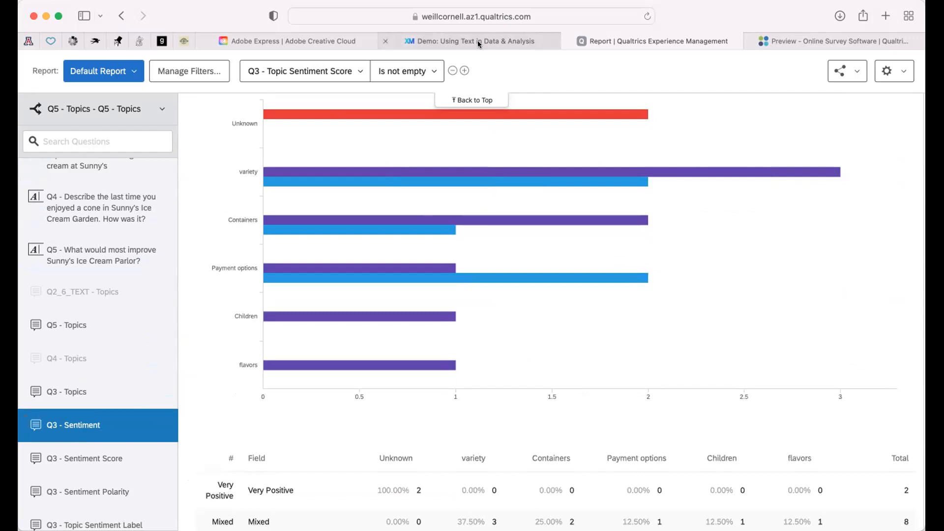
pyautogui.moveTo(479, 43)
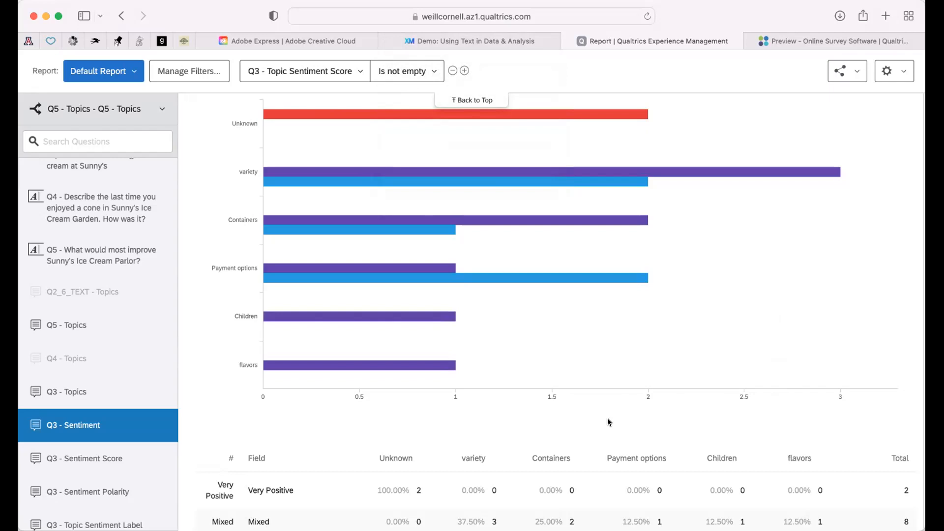
# Add a visualization to the Q3 - Sentiment page, make it a pie chart, and look through its display settings
pyautogui.scroll(-3, 602, 422)
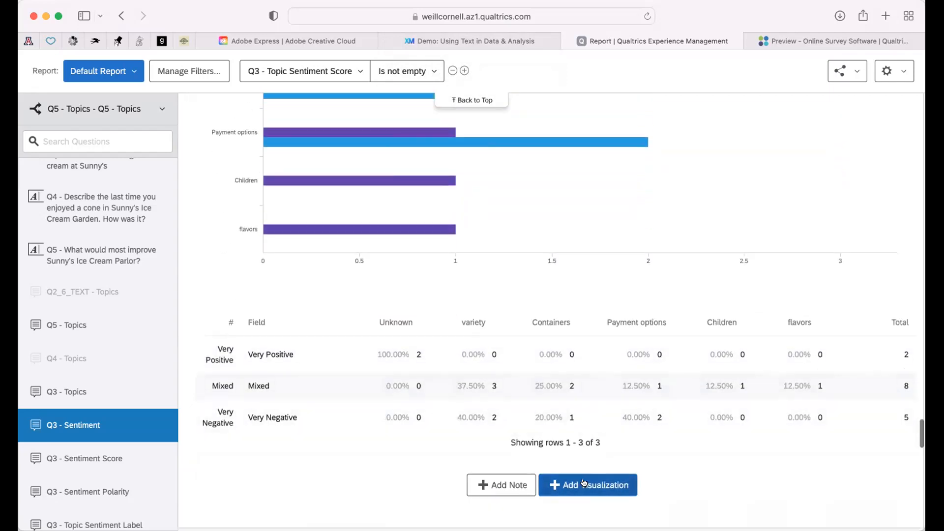
pyautogui.click(584, 483)
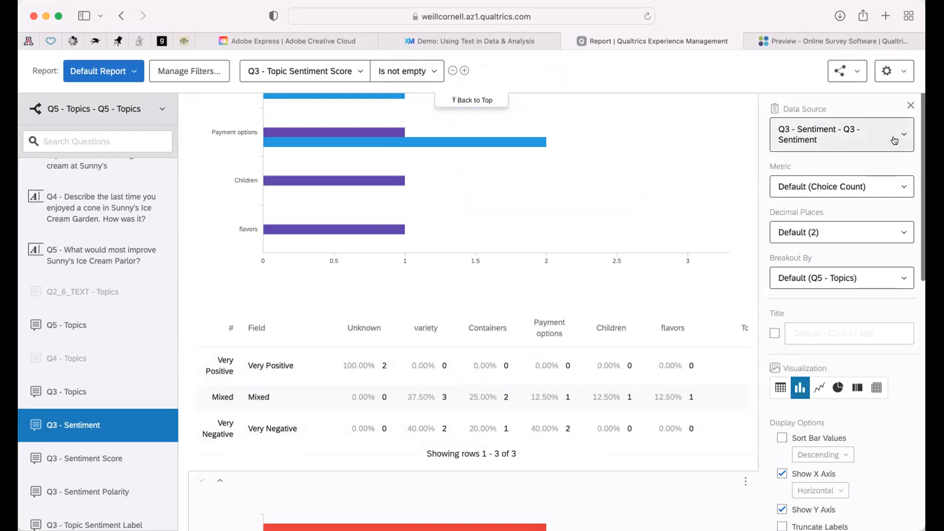
pyautogui.scroll(-2, 819, 378)
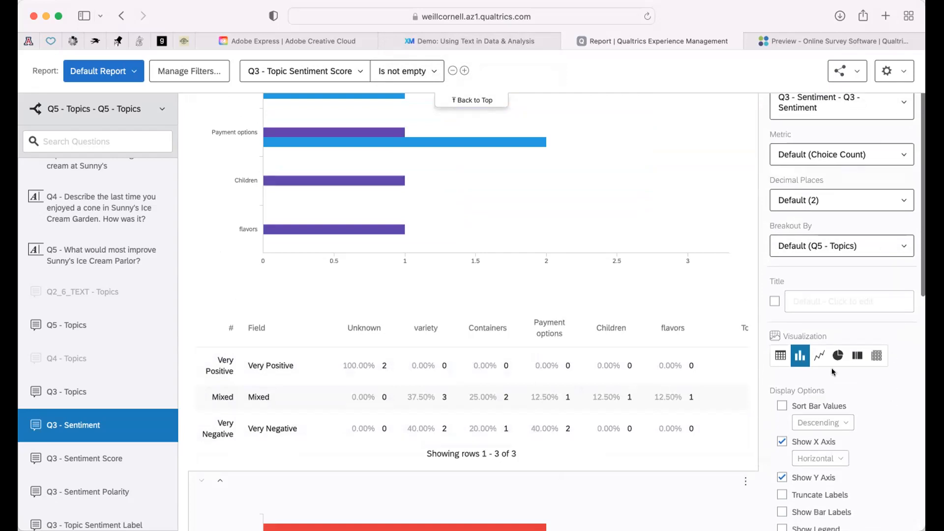
pyautogui.click(818, 355)
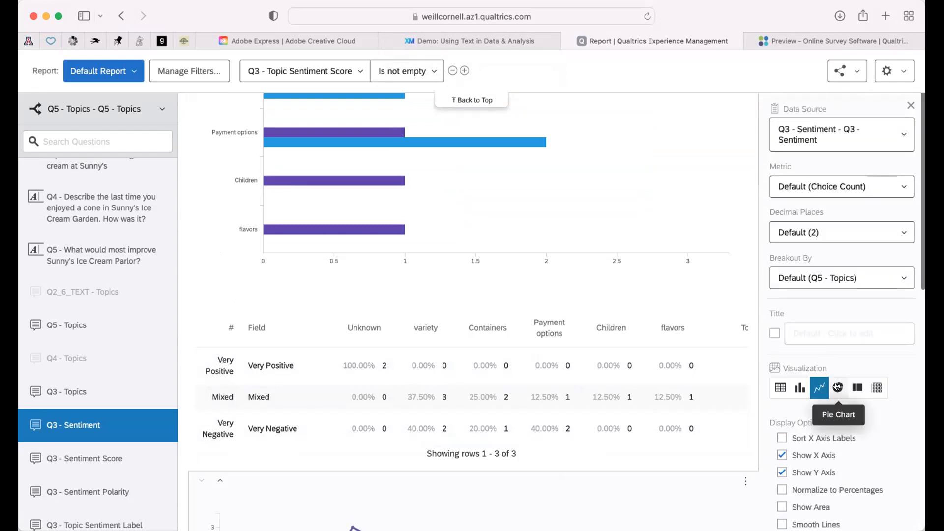
pyautogui.click(837, 387)
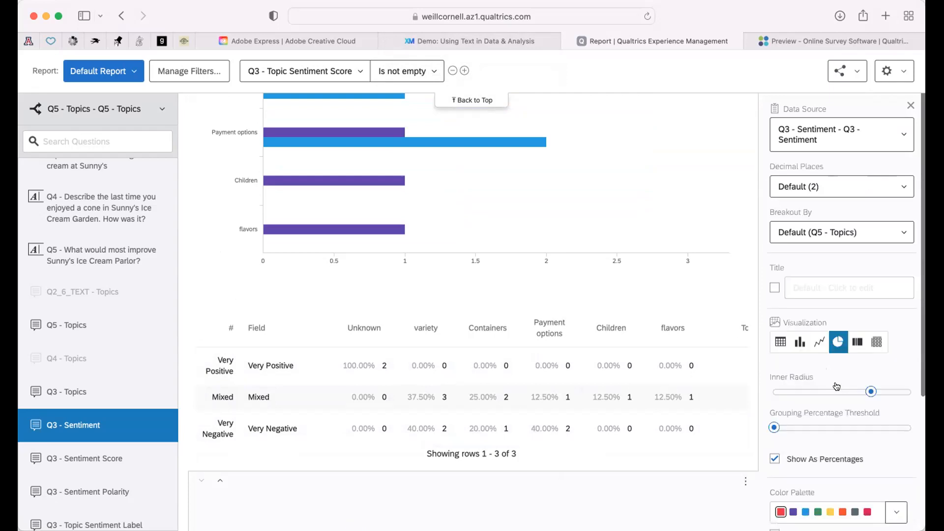
pyautogui.scroll(-5, 839, 444)
pyautogui.scroll(-3, 840, 443)
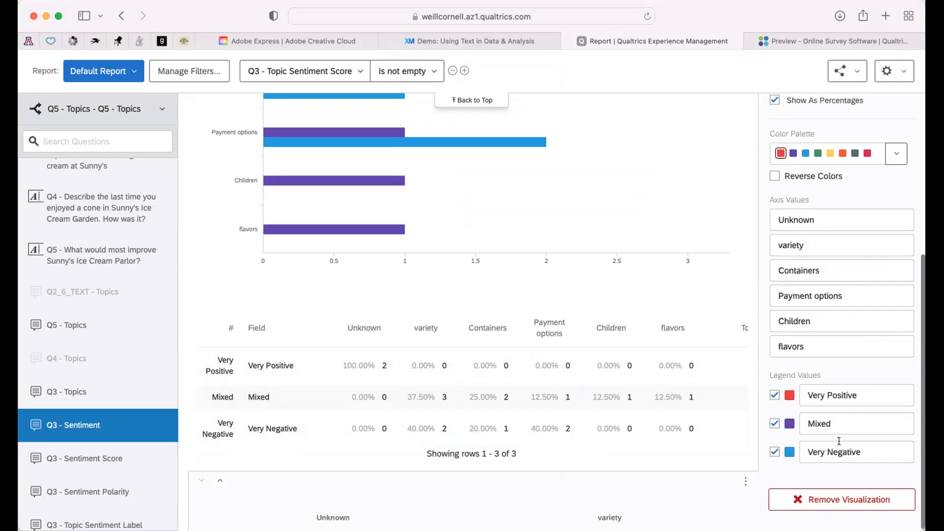
# Go back to the Q5 - Topics page and examine its topic count bar chart
pyautogui.scroll(10, 667, 399)
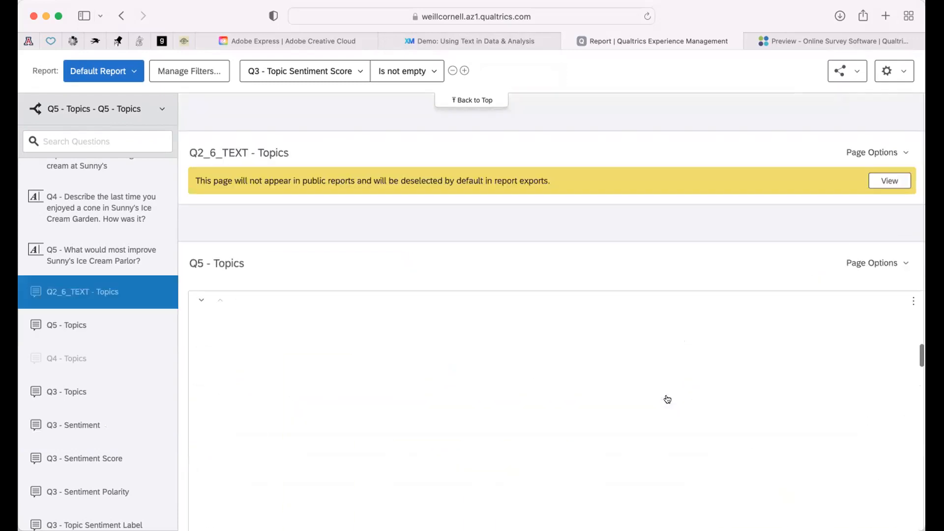
pyautogui.scroll(-3, 667, 399)
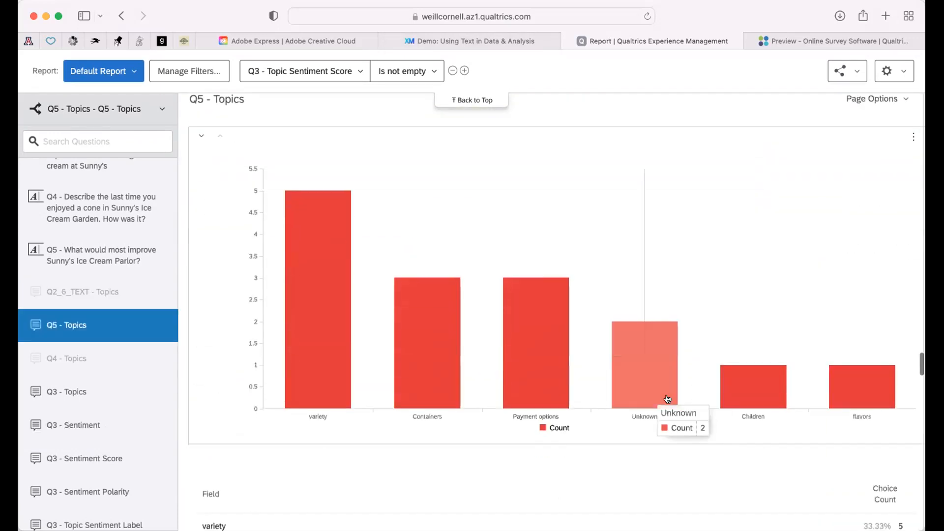
pyautogui.scroll(-10, 668, 399)
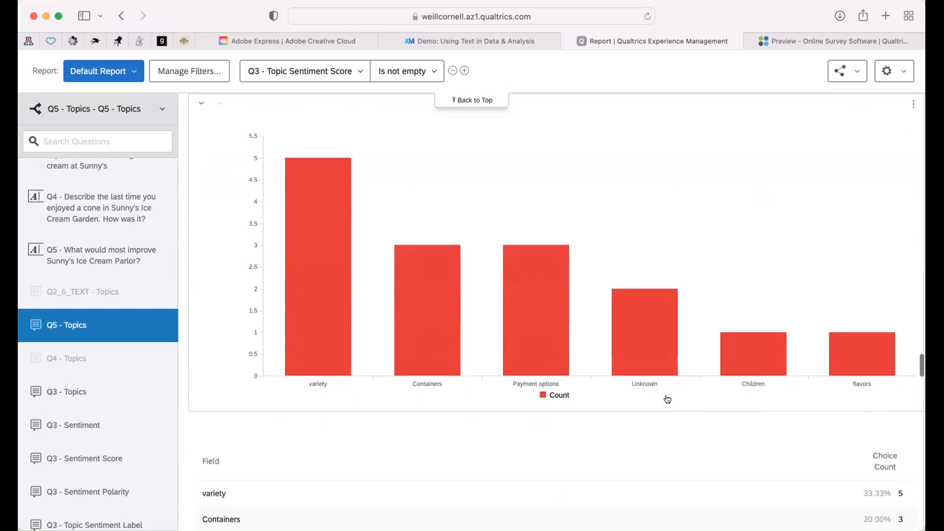
# Review the Q5 - Topics page's topic count table and examine the donut chart of topic shares with its legend
pyautogui.scroll(-3, 668, 399)
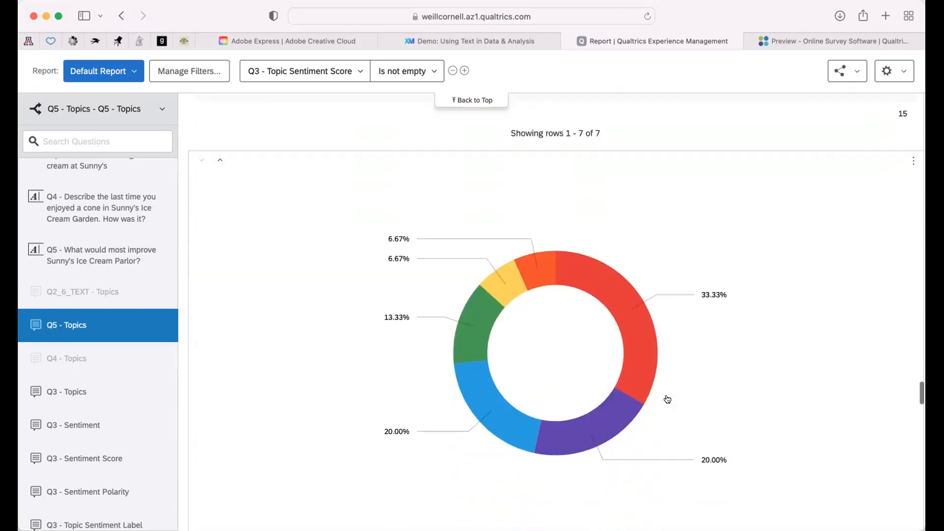
pyautogui.scroll(-3, 668, 399)
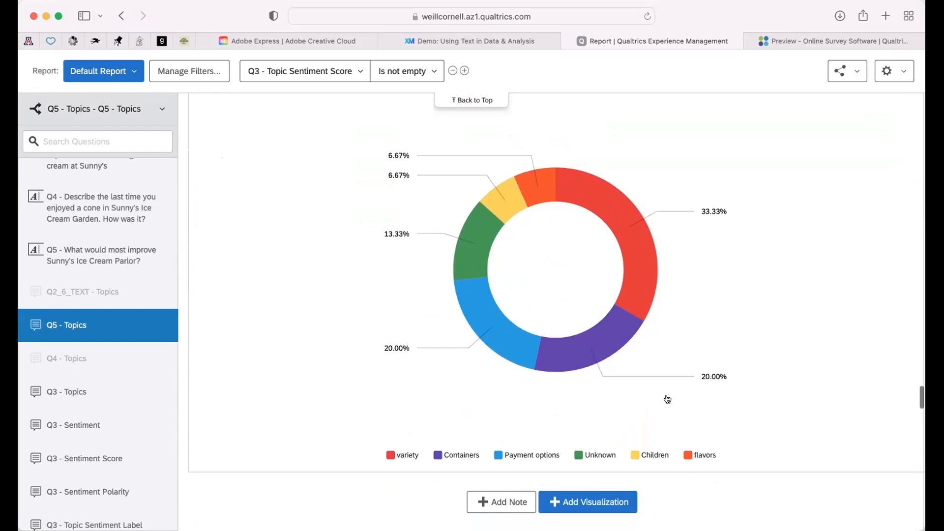
pyautogui.scroll(-8, 667, 400)
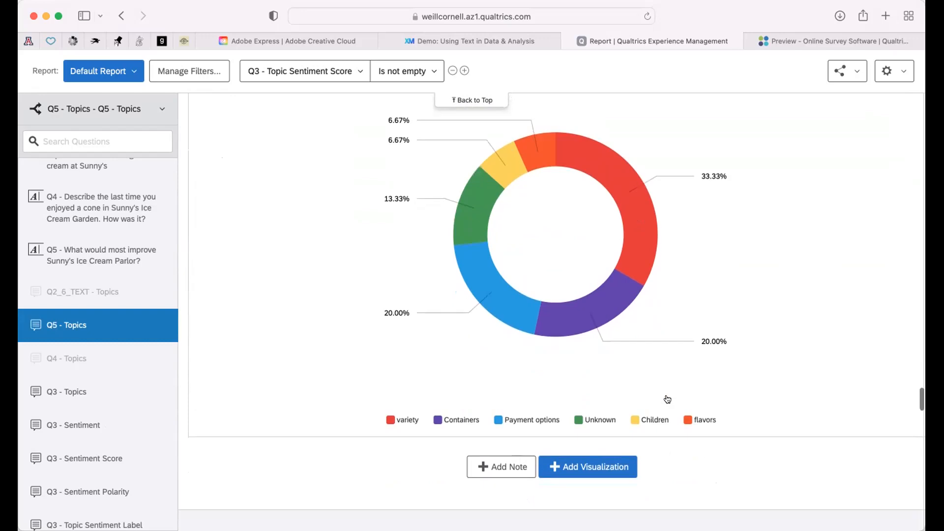
pyautogui.scroll(8, 668, 400)
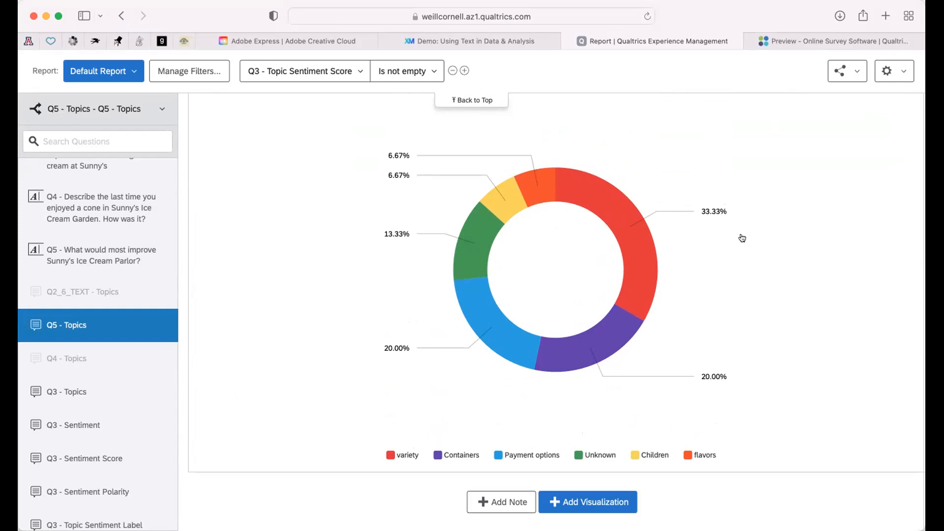
# Go to the survey's response data table, view the upload dialog for importing response data, and close it without uploading a file
pyautogui.scroll(1, 742, 238)
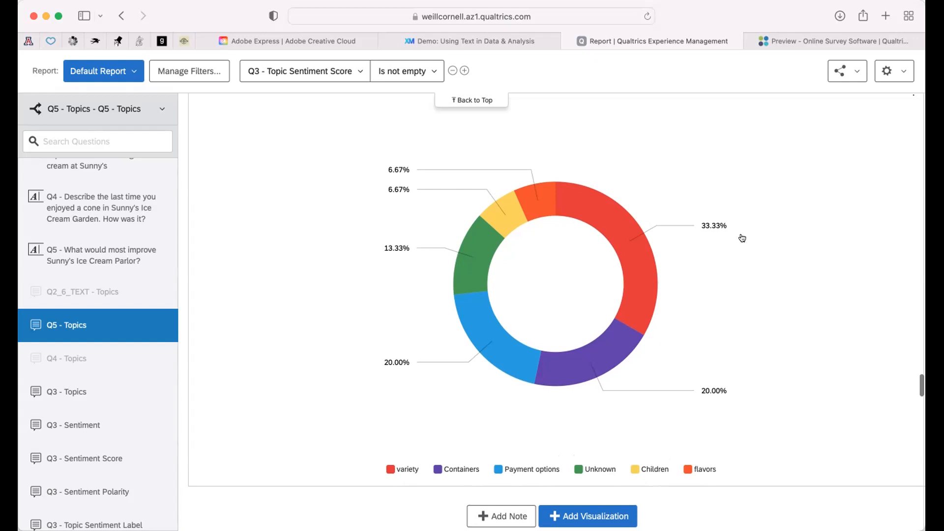
pyautogui.scroll(15, 742, 238)
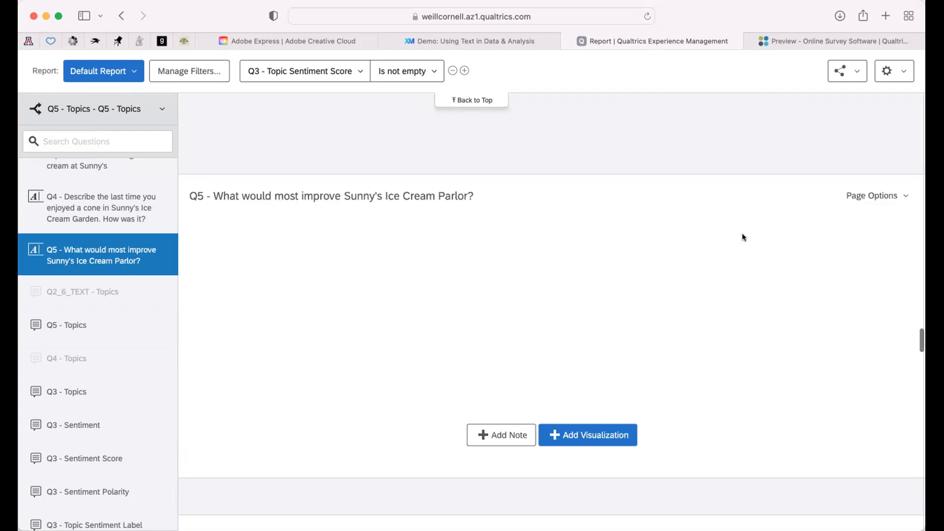
pyautogui.scroll(20, 743, 235)
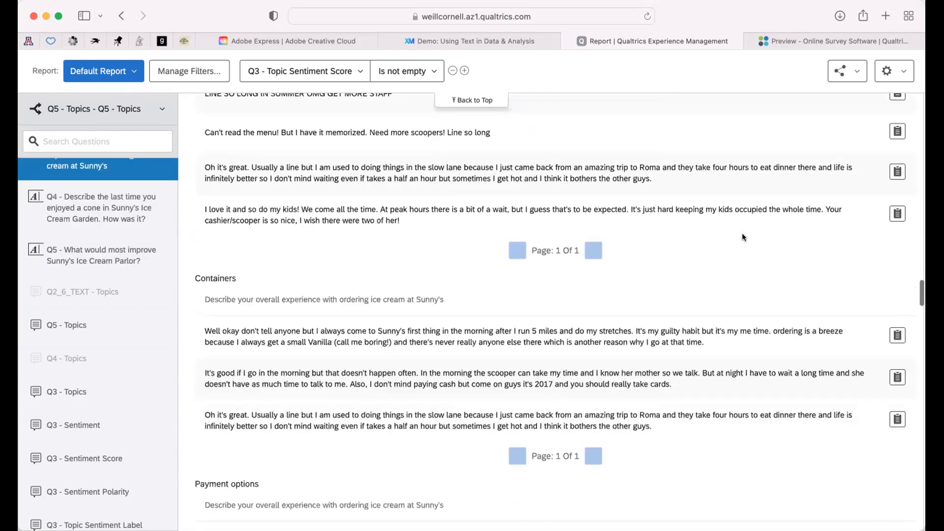
pyautogui.scroll(10, 744, 237)
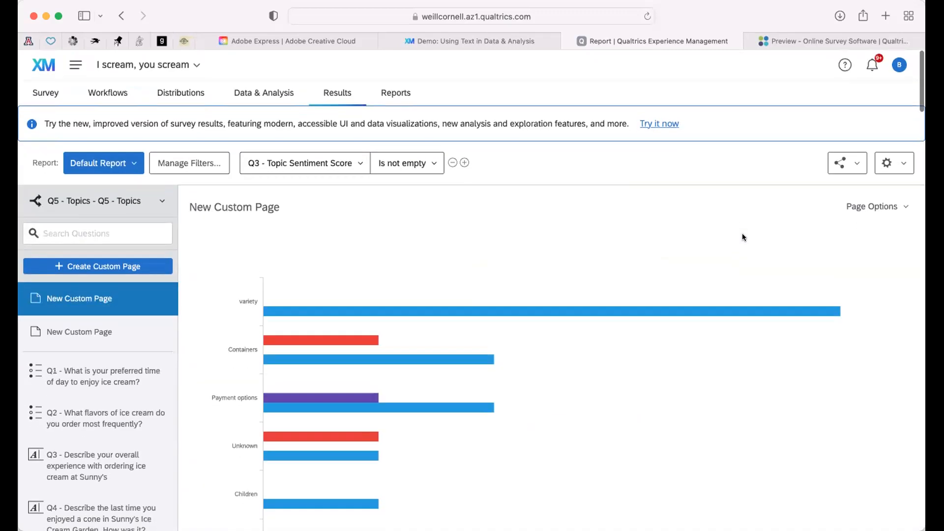
pyautogui.click(260, 79)
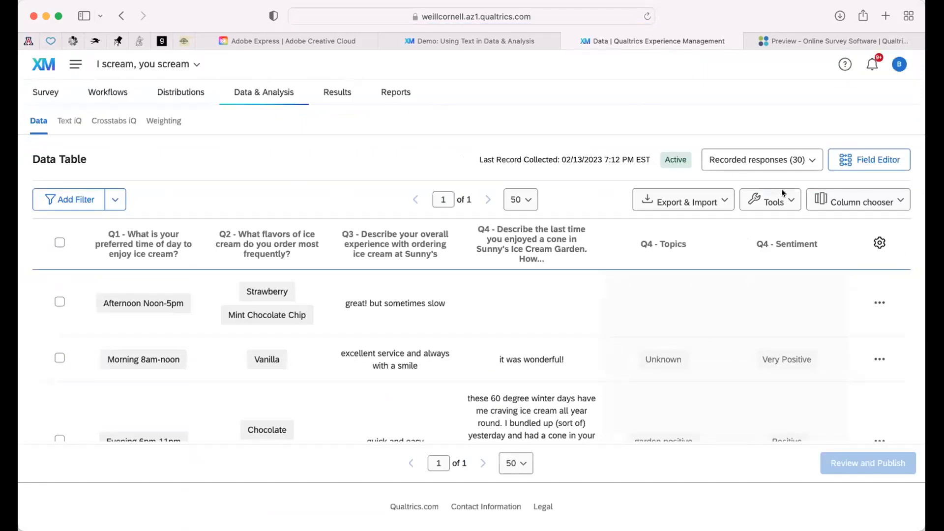
pyautogui.click(725, 201)
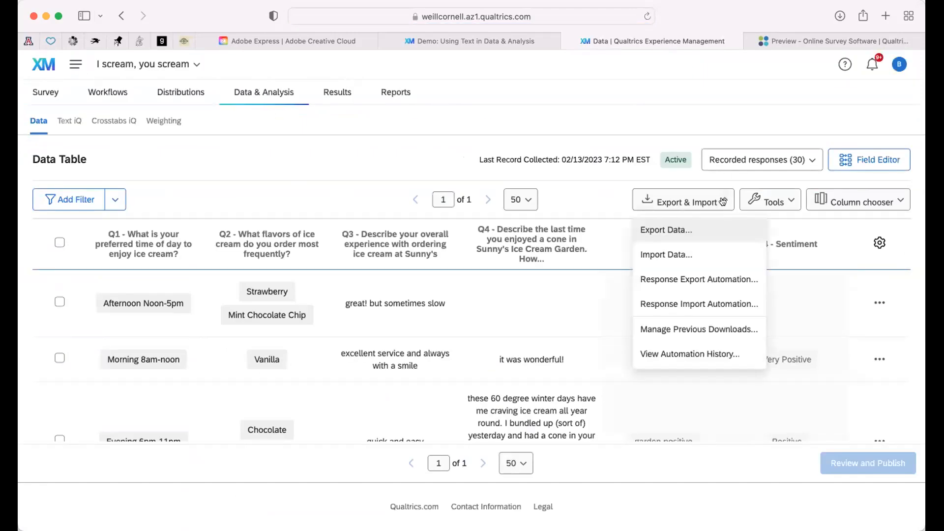
pyautogui.click(687, 247)
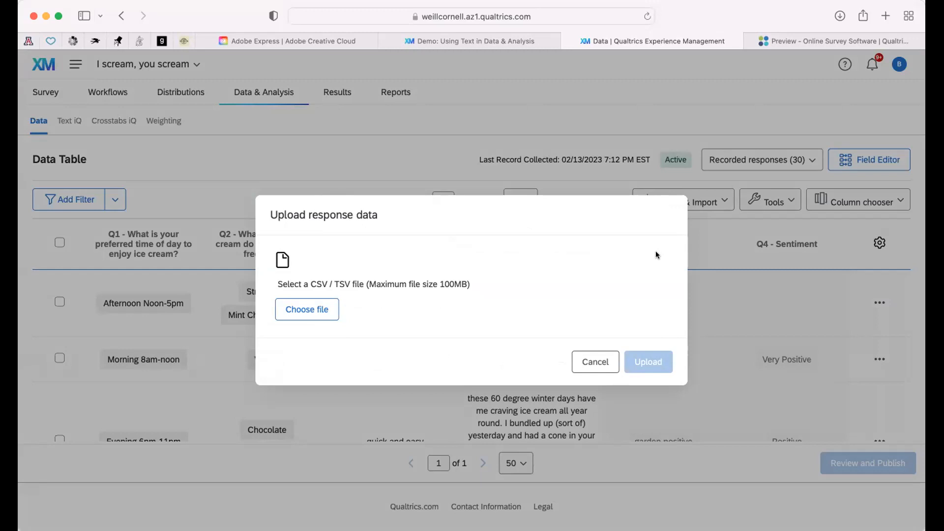
pyautogui.click(589, 363)
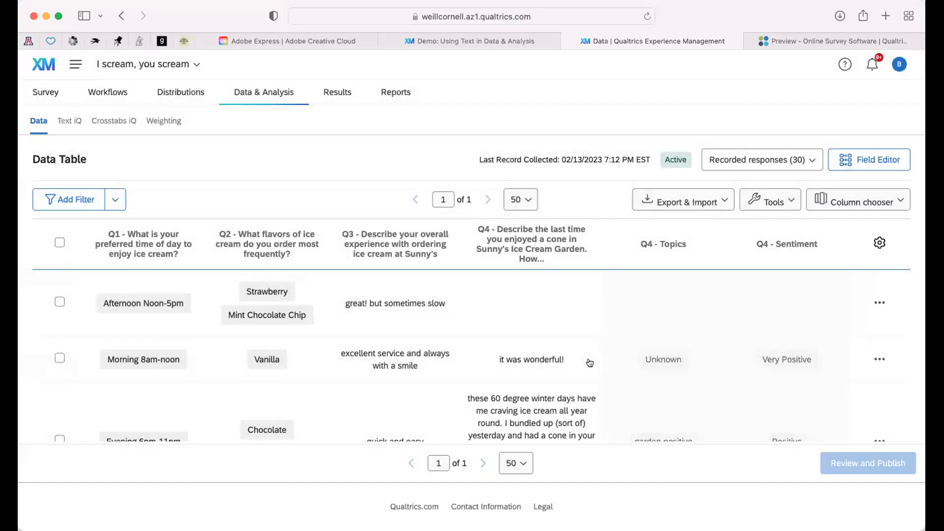